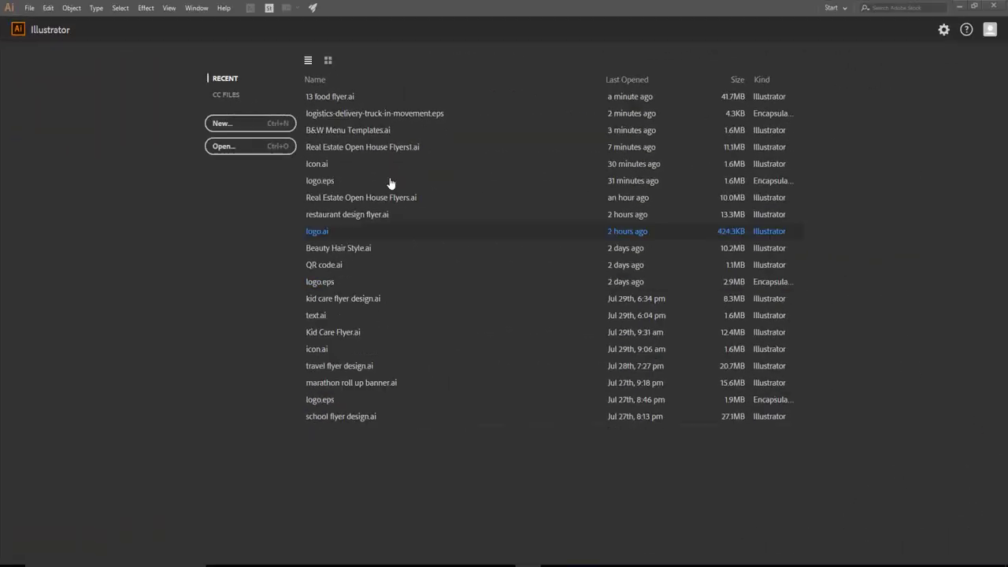
# Step: Start a new blank document from the Letter preset at 8.5 × 11 inches
pyautogui.click(260, 126)
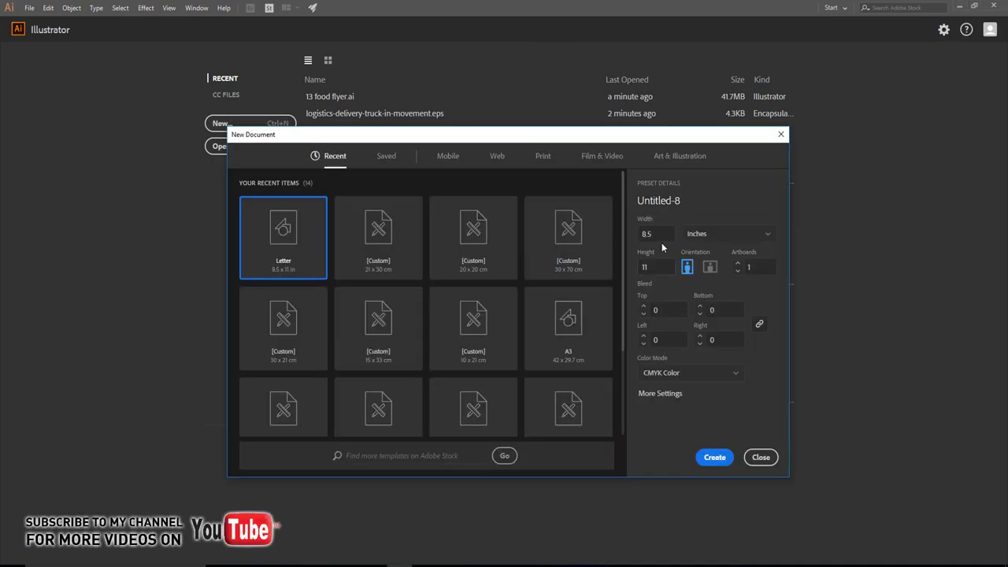
pyautogui.click(712, 458)
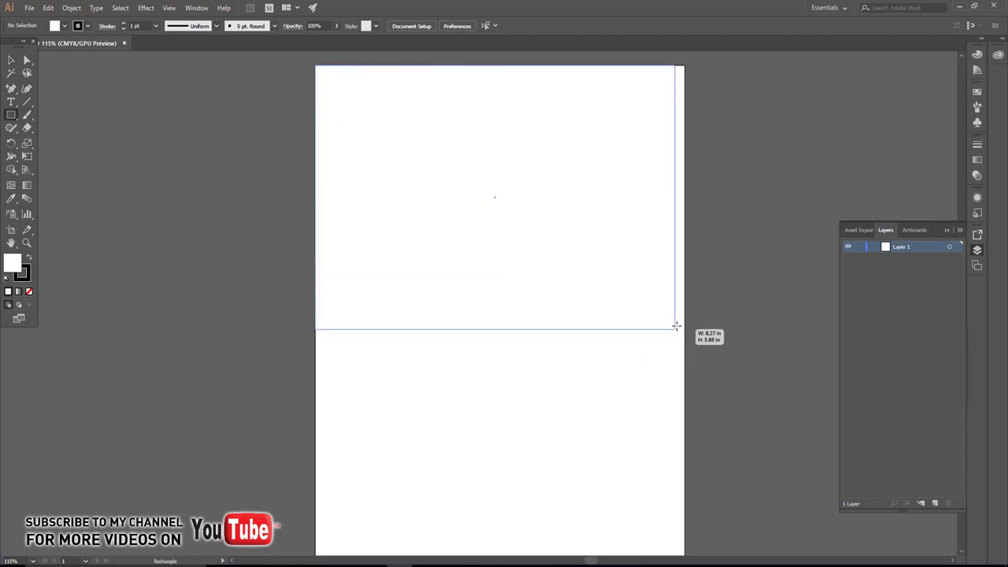
# Step: Draw a rectangle across the page top and pull a new bottom-edge anchor down into a dip
pyautogui.moveTo(316, 65); pyautogui.dragTo(685, 319)
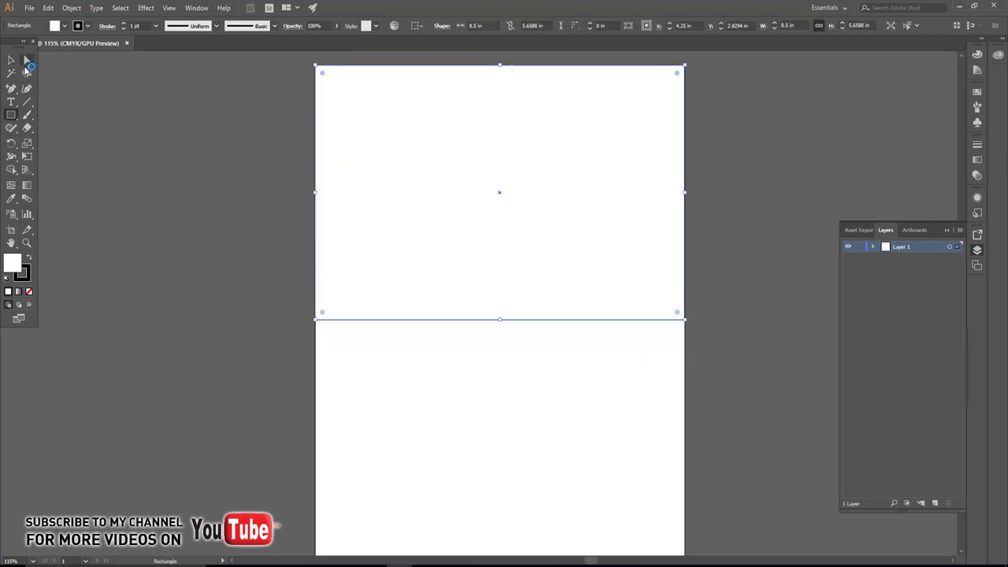
pyautogui.click(12, 89)
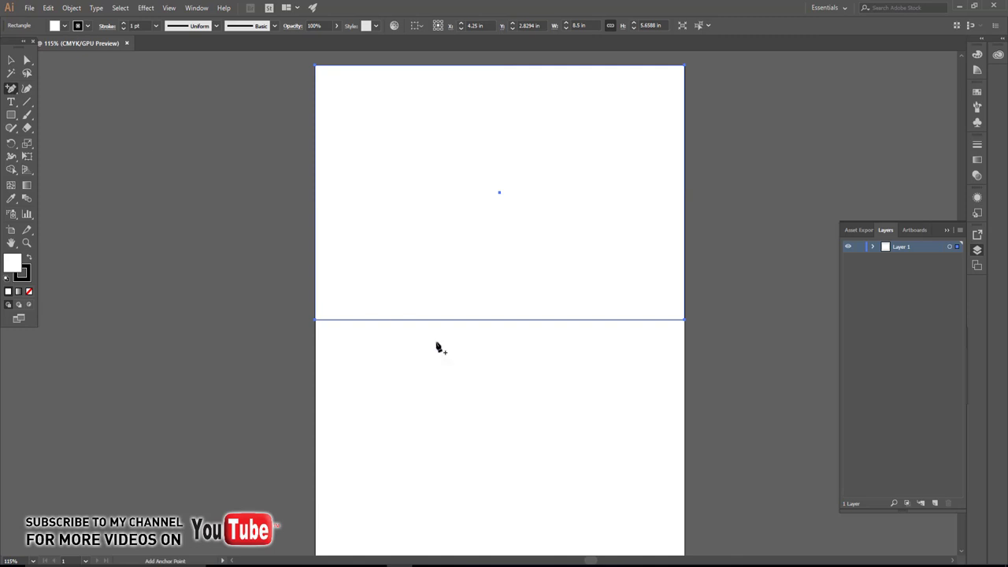
pyautogui.click(499, 319)
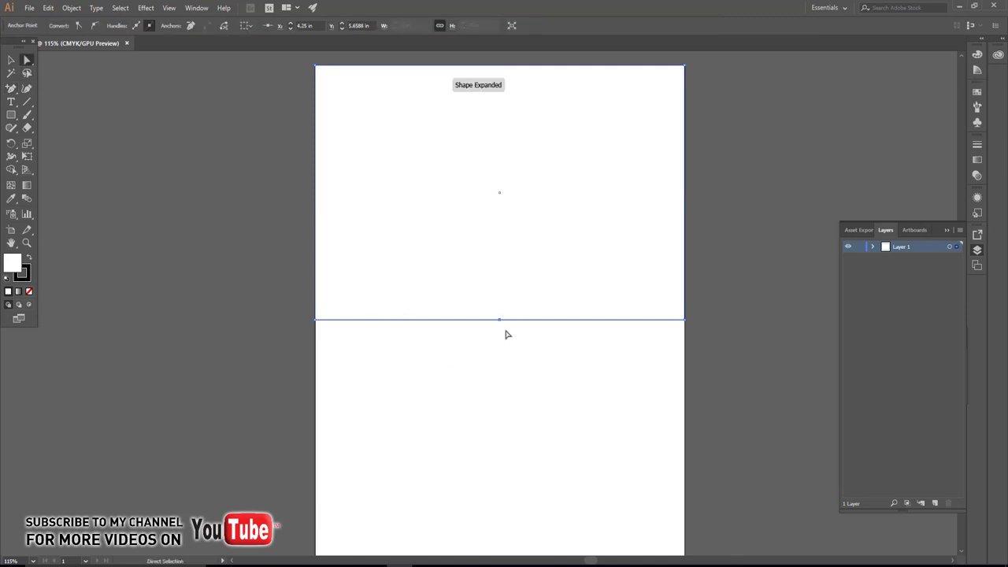
pyautogui.moveTo(500, 319); pyautogui.dragTo(429, 375)
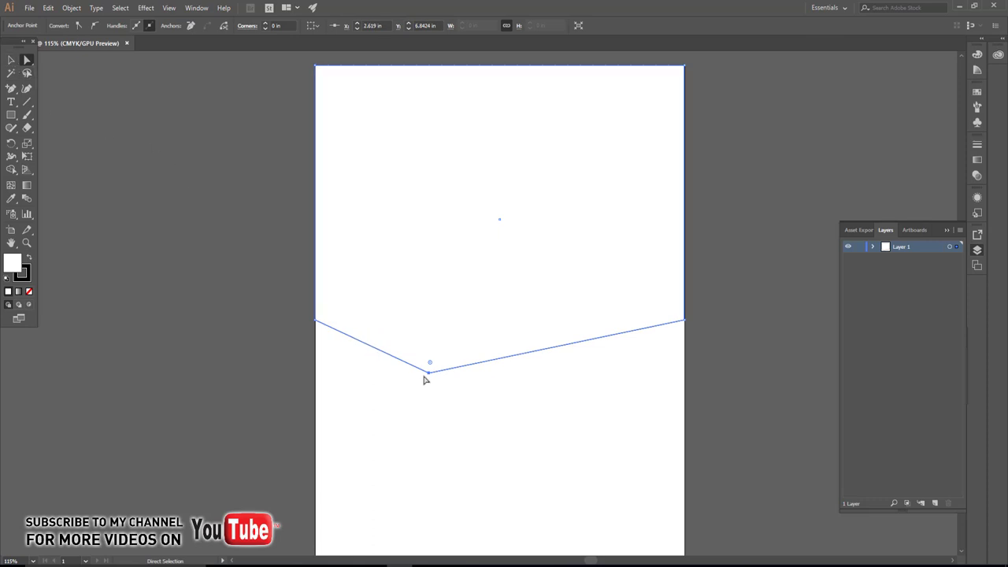
pyautogui.moveTo(430, 378)
pyautogui.mouseDown()
pyautogui.moveTo(431, 389)
pyautogui.moveTo(508, 240)
pyautogui.mouseUp()
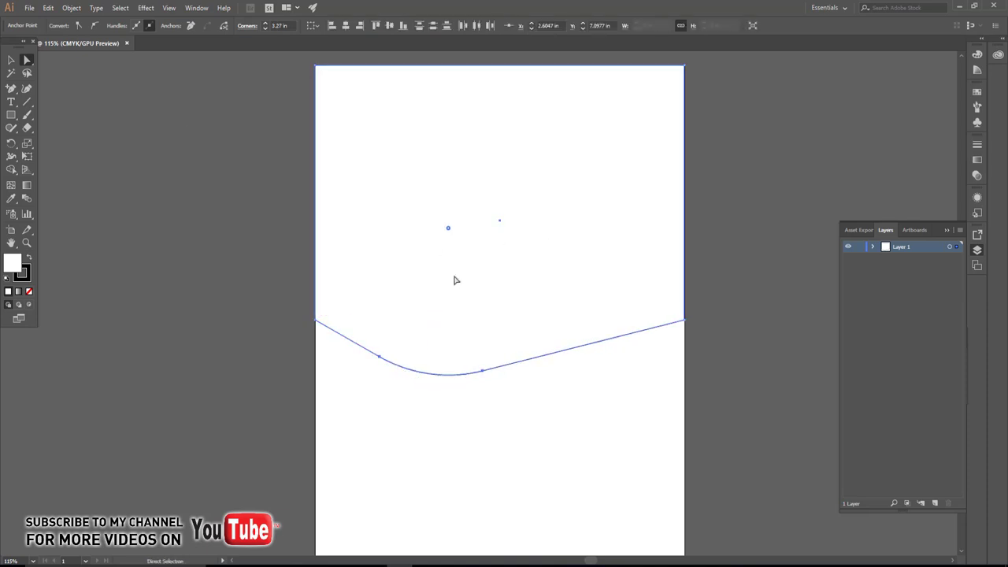
# Step: Move and stretch the curved shape to fill the page top, aligning its top corner points
pyautogui.click(11, 60)
pyautogui.click(129, 155)
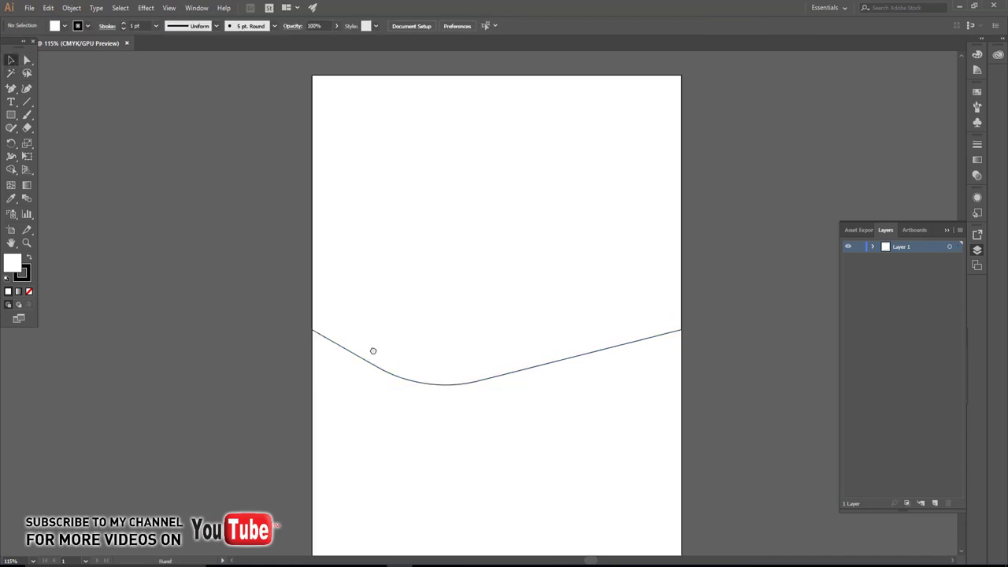
pyautogui.scroll(-1, 354, 336)
pyautogui.click(355, 300)
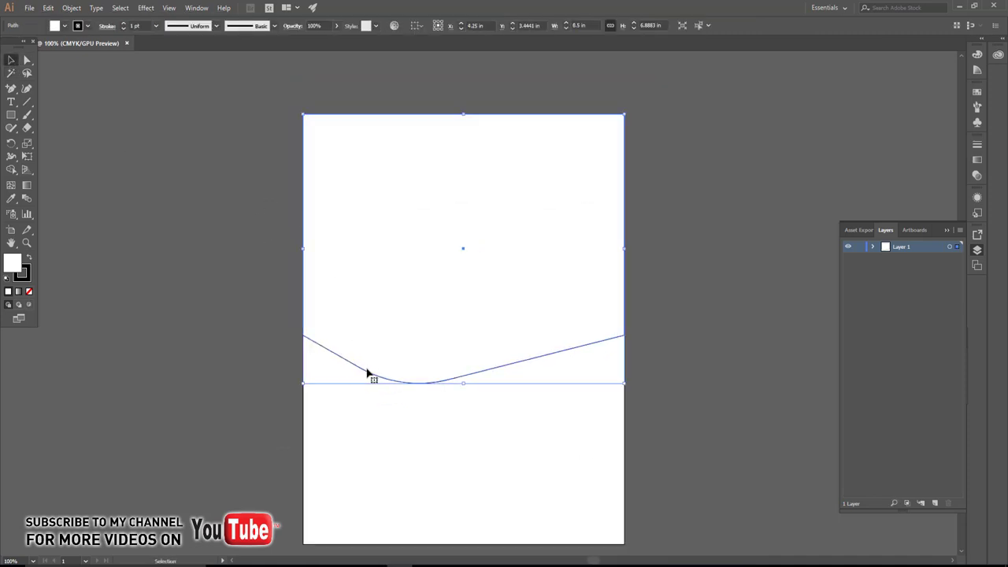
pyautogui.moveTo(367, 373); pyautogui.dragTo(369, 321)
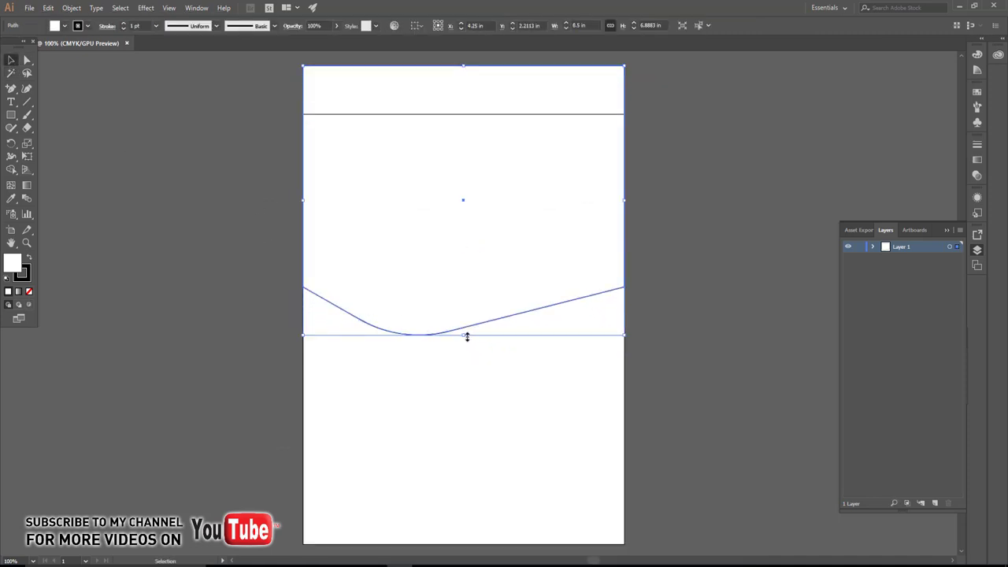
pyautogui.moveTo(467, 337); pyautogui.dragTo(468, 345)
pyautogui.moveTo(364, 228); pyautogui.dragTo(346, 290)
pyautogui.click(27, 60)
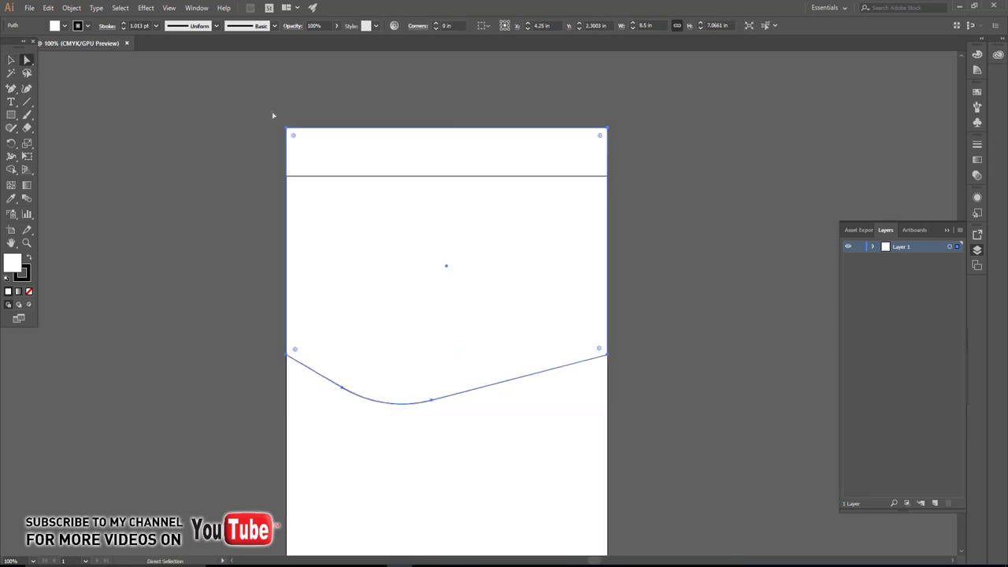
pyautogui.moveTo(631, 163)
pyautogui.mouseDown()
pyautogui.moveTo(613, 133)
pyautogui.moveTo(610, 180)
pyautogui.mouseUp()
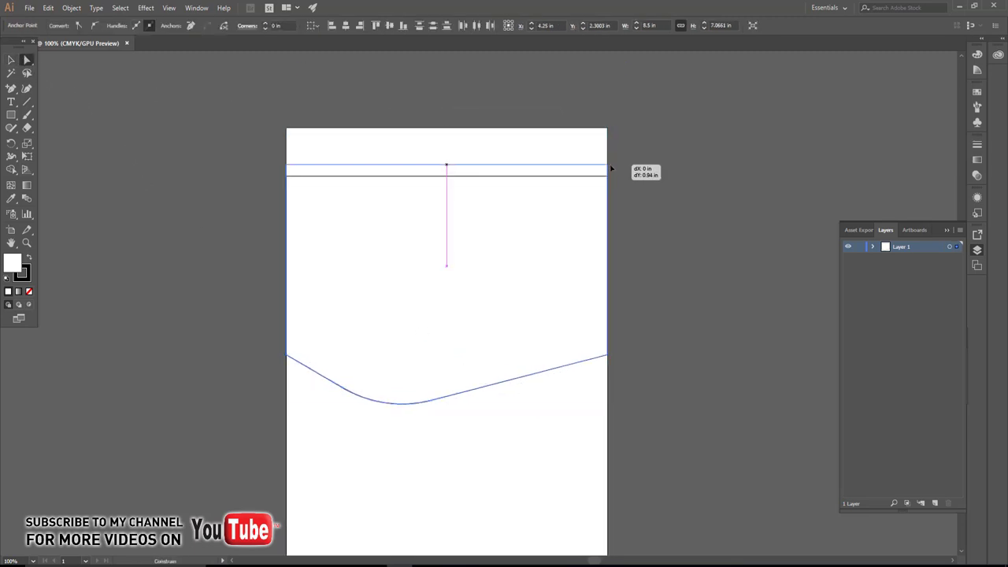
pyautogui.click(17, 61)
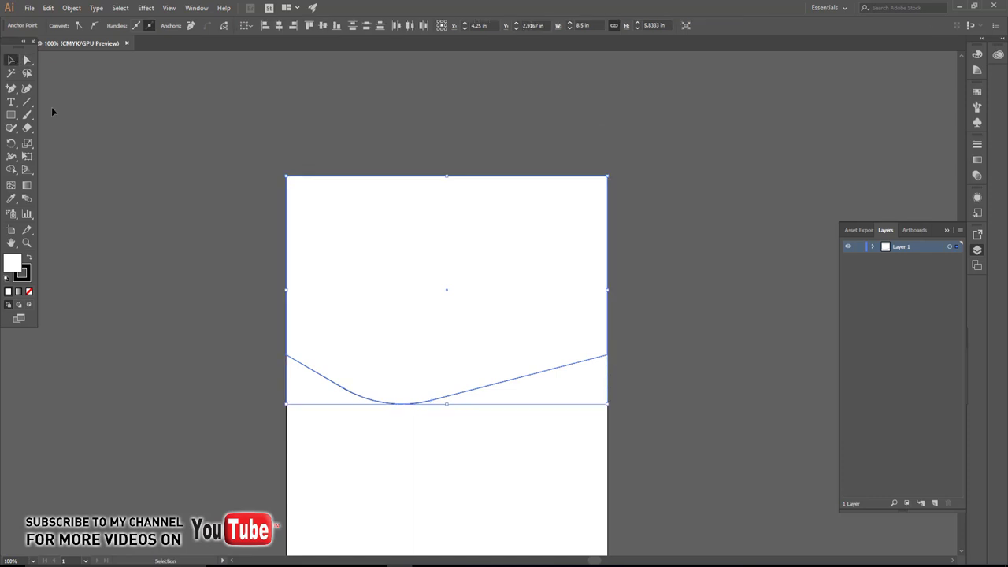
pyautogui.click(118, 157)
# Step: Create a six-sided polygon below the header and enlarge it
pyautogui.moveTo(11, 116); pyautogui.dragTo(47, 155)
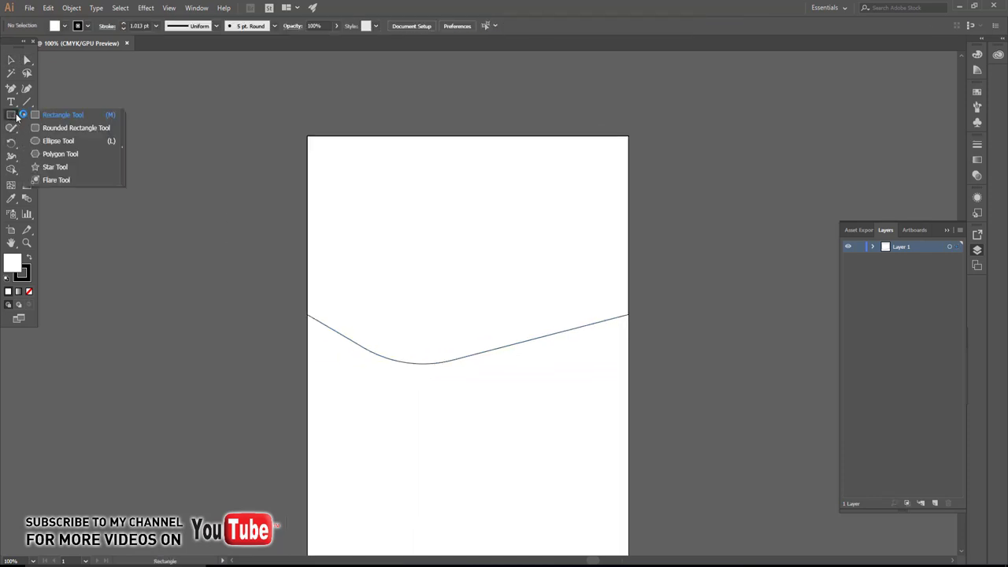
pyautogui.click(326, 371)
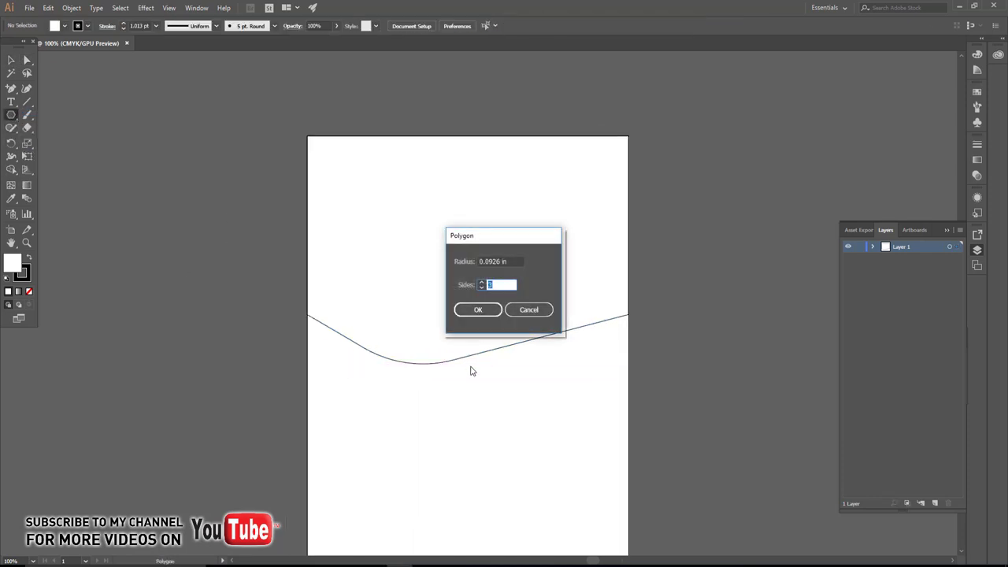
pyautogui.click(479, 311)
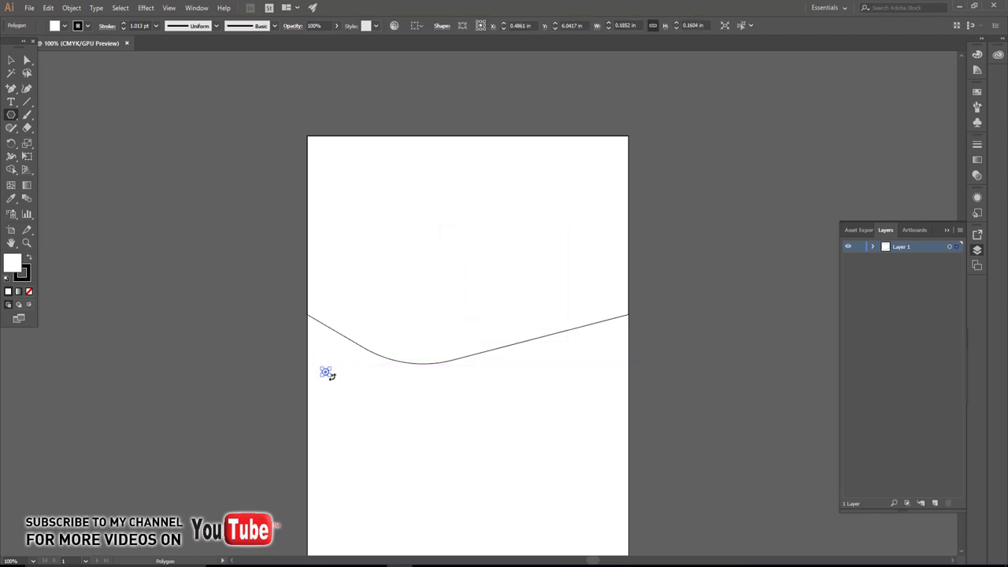
pyautogui.moveTo(329, 376); pyautogui.dragTo(455, 465)
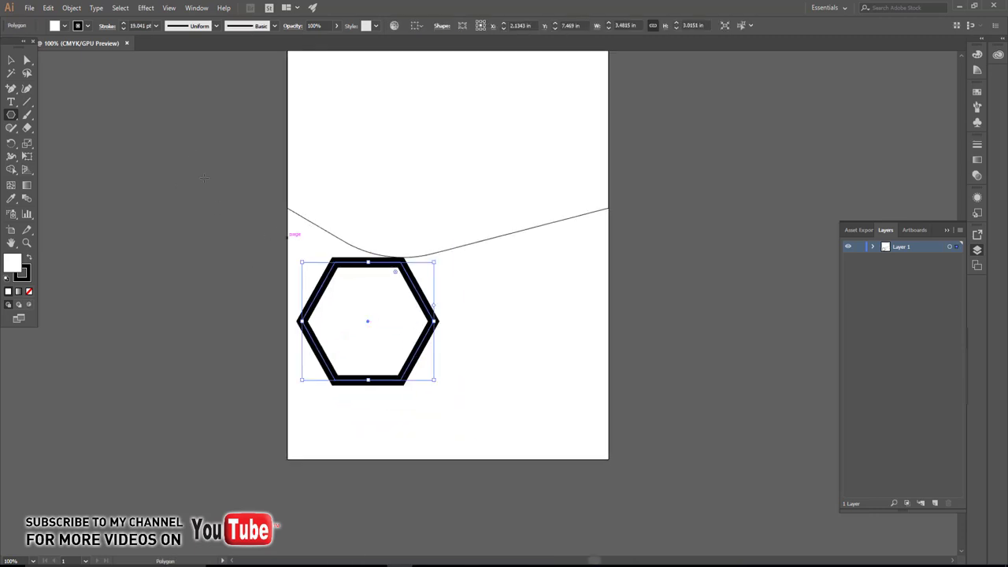
# Step: Give the hexagon a thin 0.25 pt outline
pyautogui.click(155, 26)
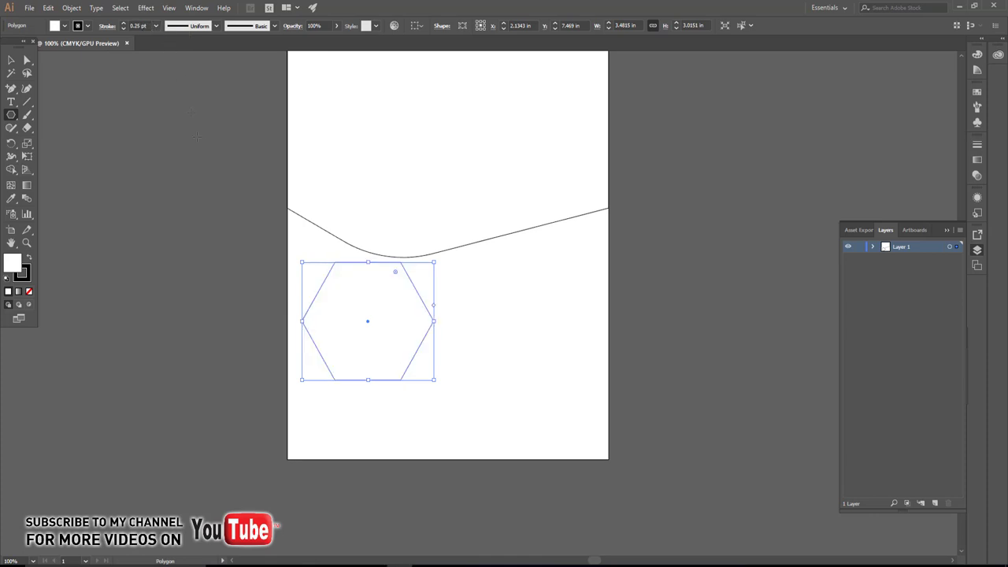
pyautogui.click(504, 338)
pyautogui.click(528, 309)
pyautogui.click(351, 345)
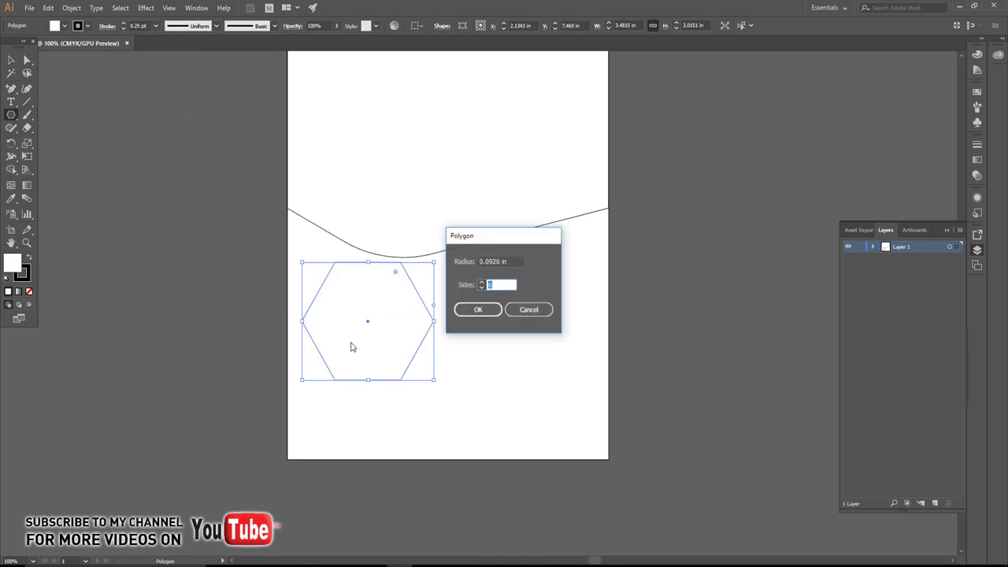
pyautogui.click(528, 309)
pyautogui.click(10, 63)
pyautogui.click(159, 205)
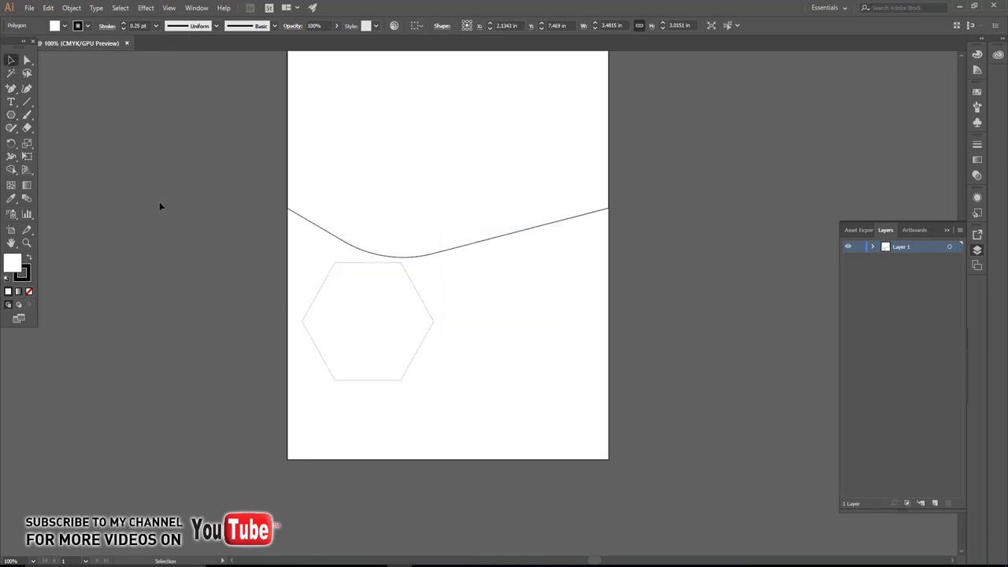
pyautogui.click(350, 346)
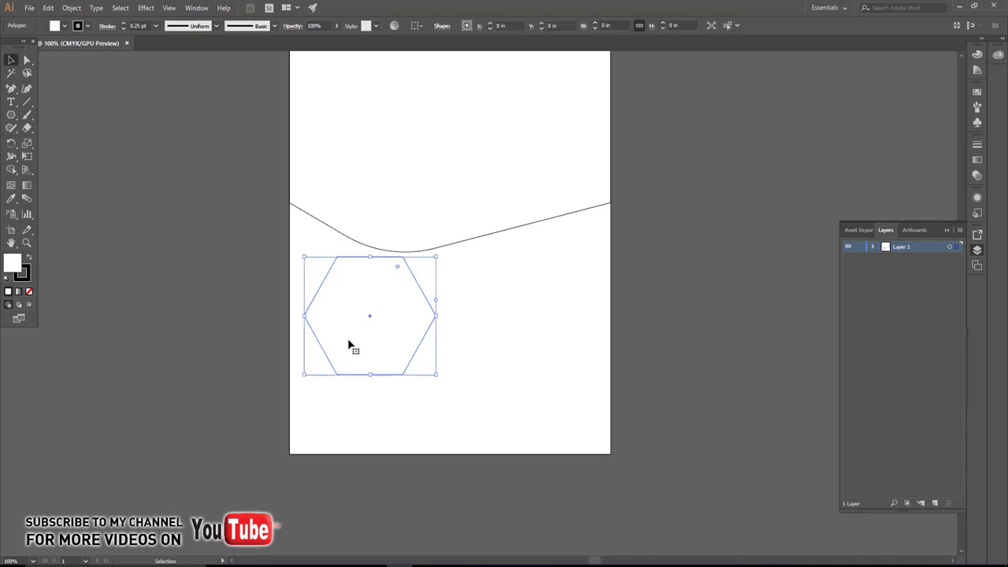
# Step: Rotate the hexagon 90° and resize it to sit below the curve
pyautogui.rightClick(389, 317)
pyautogui.moveTo(441, 471)
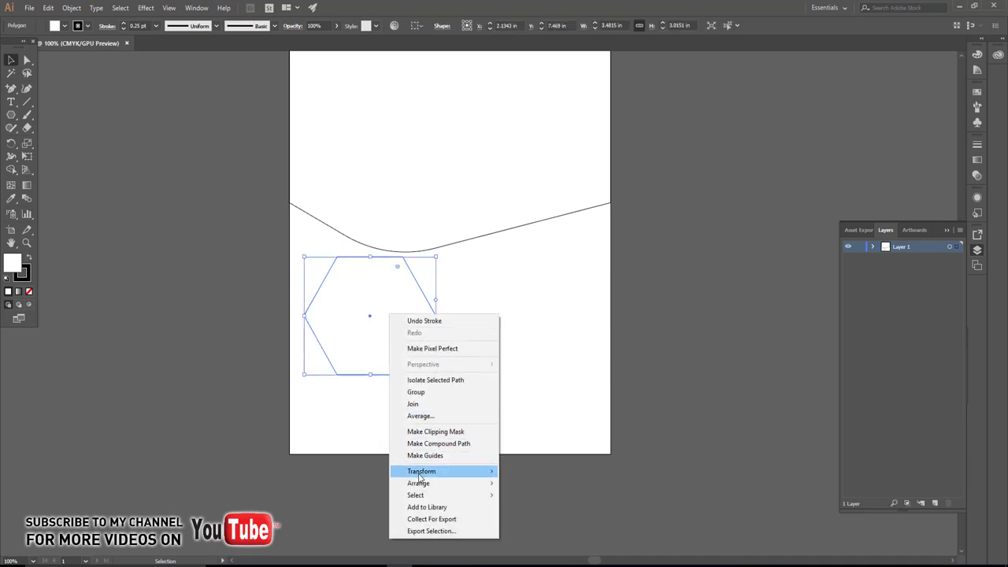
pyautogui.click(523, 499)
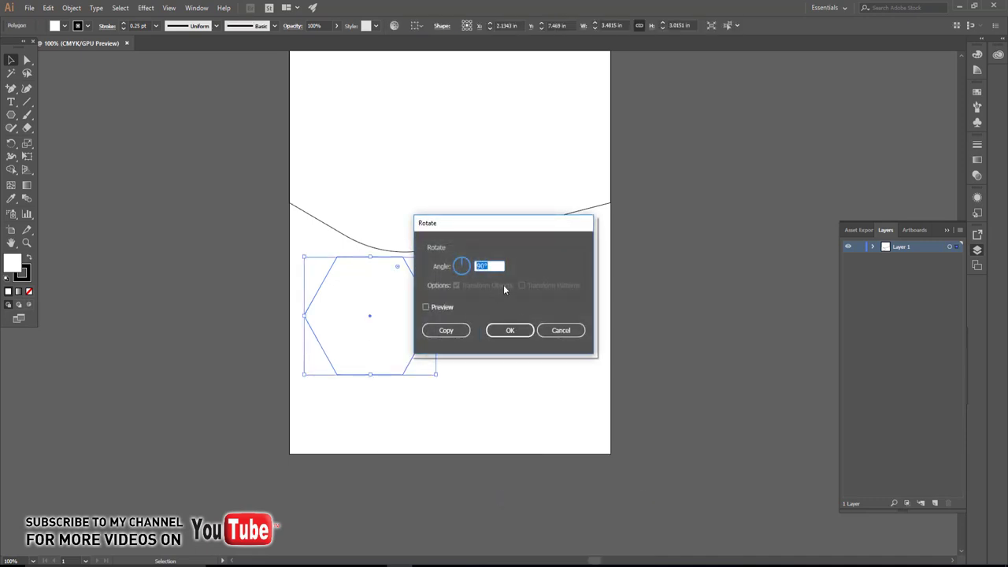
pyautogui.click(449, 310)
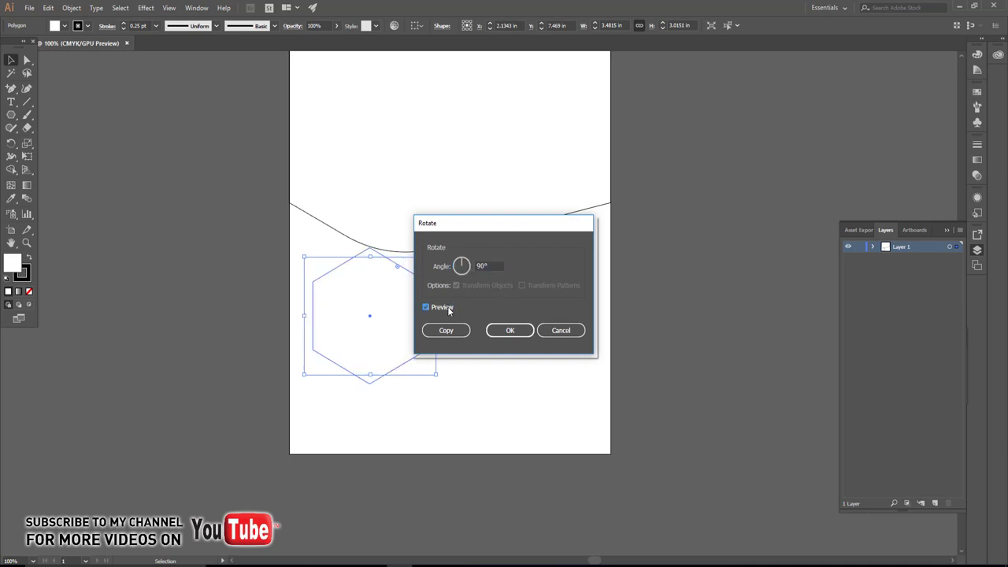
pyautogui.click(508, 327)
pyautogui.click(451, 349)
pyautogui.click(387, 354)
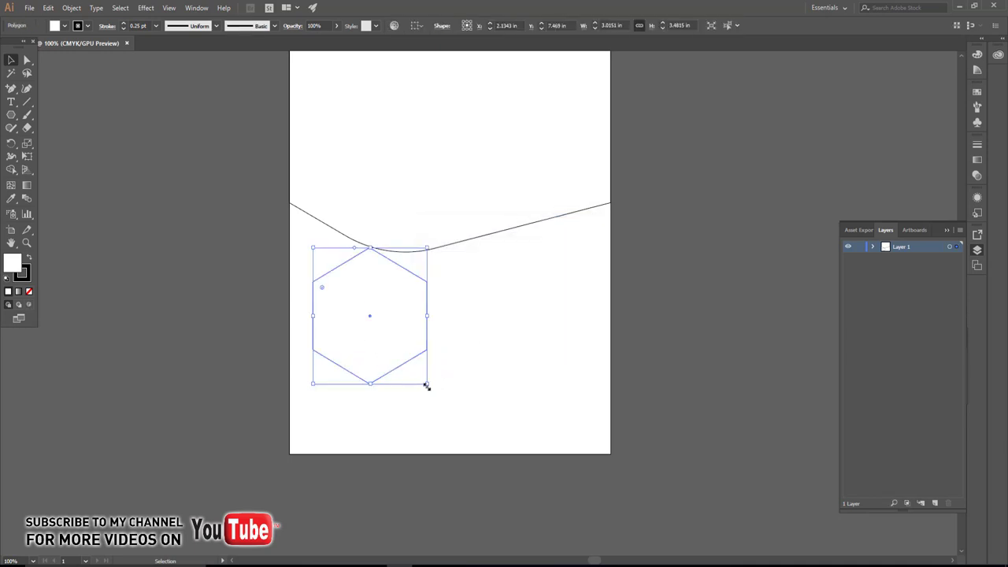
pyautogui.moveTo(426, 384); pyautogui.dragTo(403, 355)
pyautogui.click(423, 372)
pyautogui.scroll(2, 376, 349)
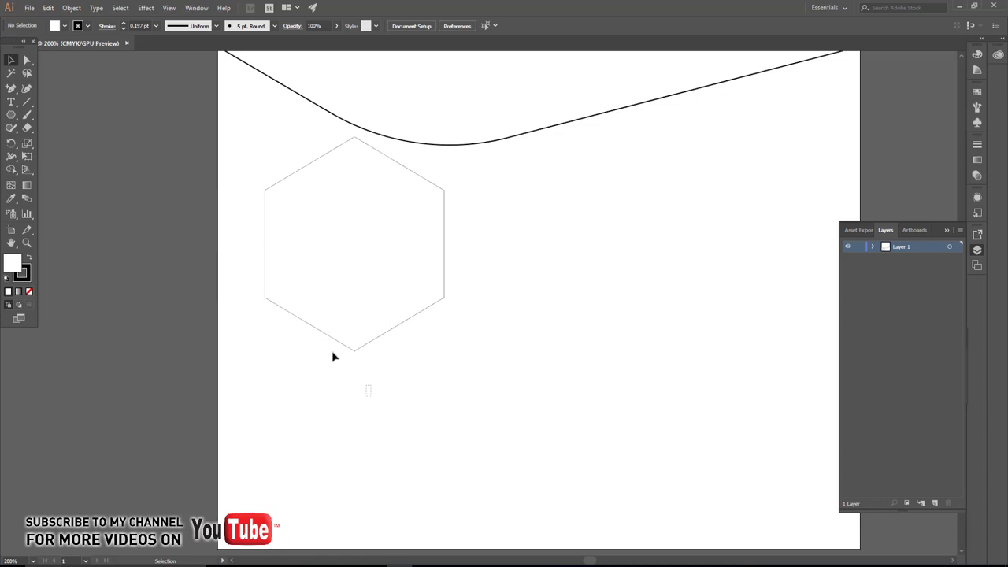
# Step: Round all the hexagon's corners with Direct Selection
pyautogui.moveTo(331, 356); pyautogui.dragTo(113, 139)
pyautogui.click(27, 62)
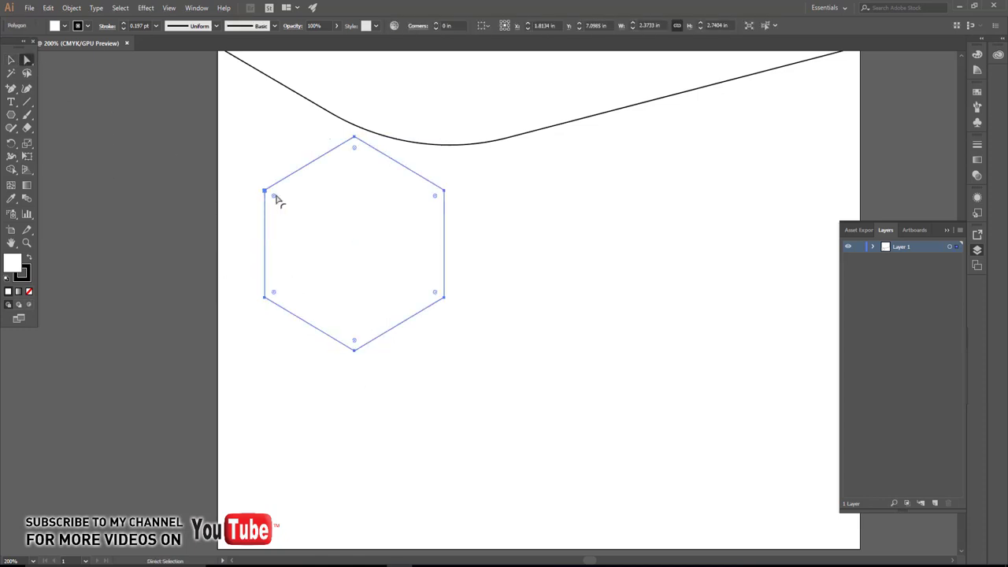
pyautogui.moveTo(274, 197); pyautogui.dragTo(288, 207)
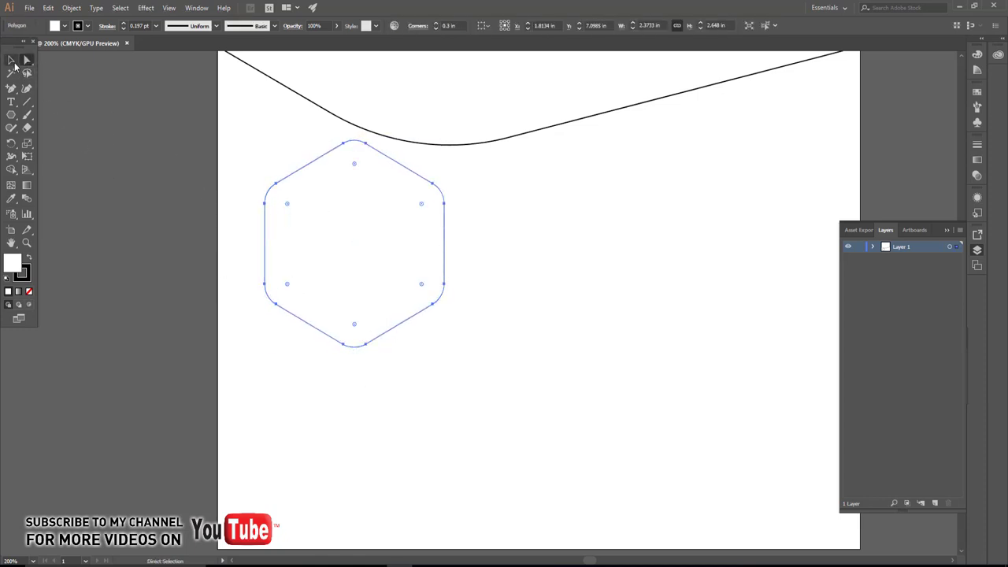
pyautogui.click(12, 63)
pyautogui.click(49, 89)
pyautogui.click(264, 256)
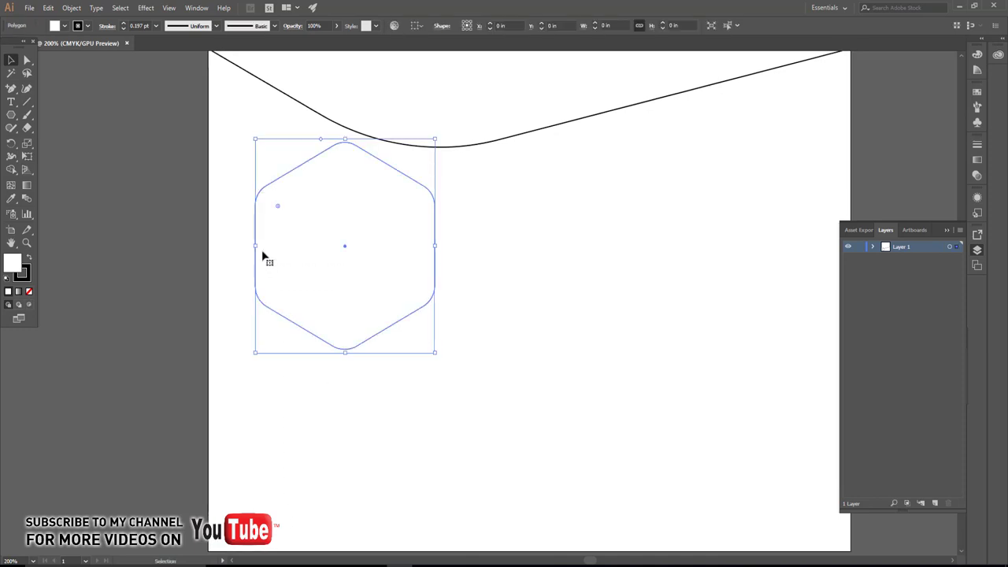
# Step: Add a slightly larger offset outline around the rounded hexagon with Offset Path
pyautogui.click(71, 8)
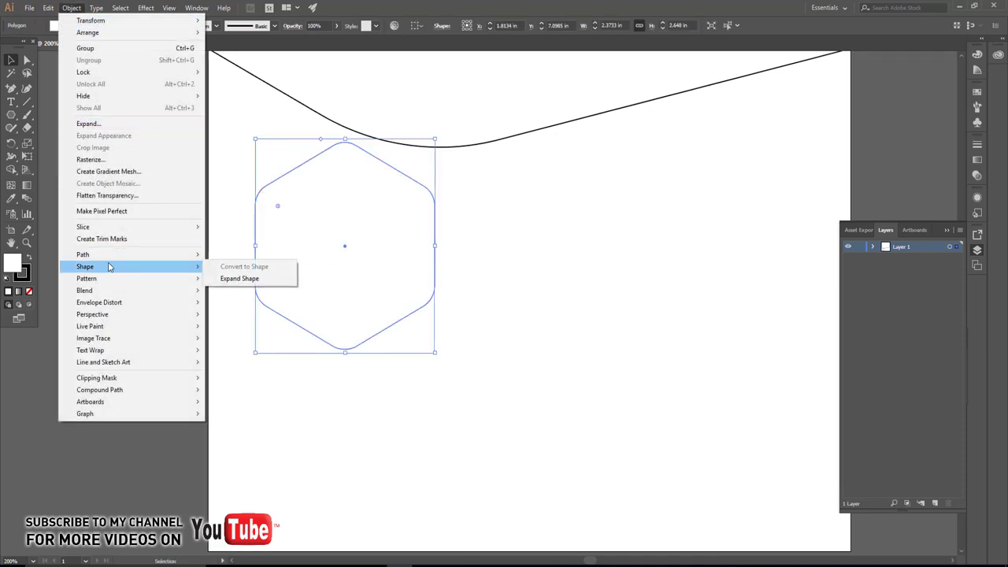
pyautogui.moveTo(82, 255)
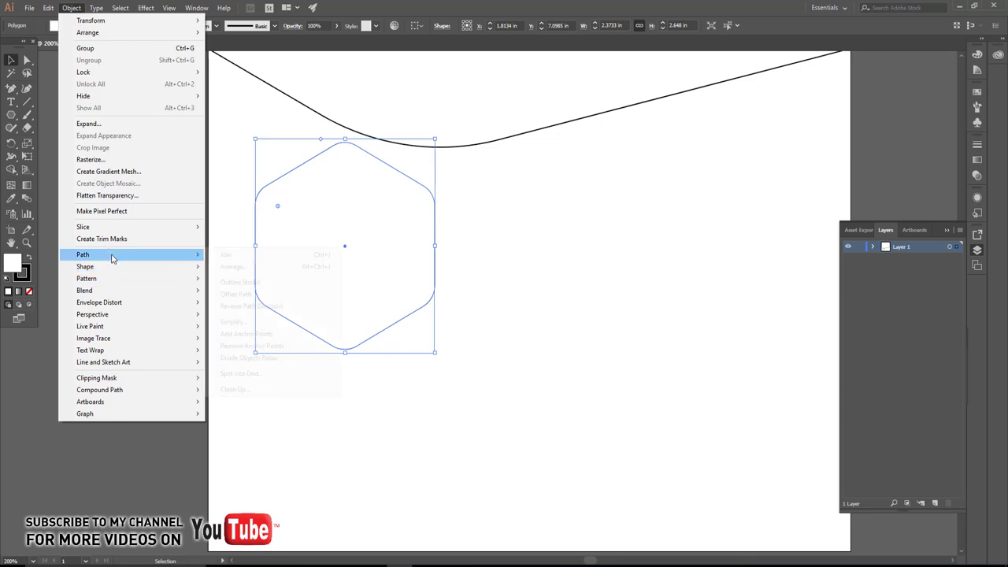
pyautogui.click(232, 294)
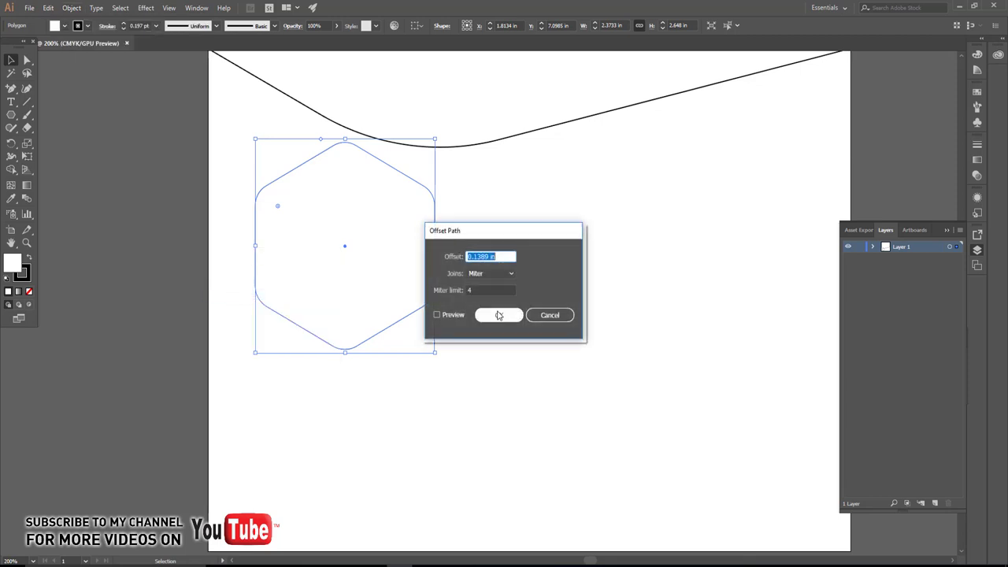
pyautogui.click(454, 315)
pyautogui.click(507, 317)
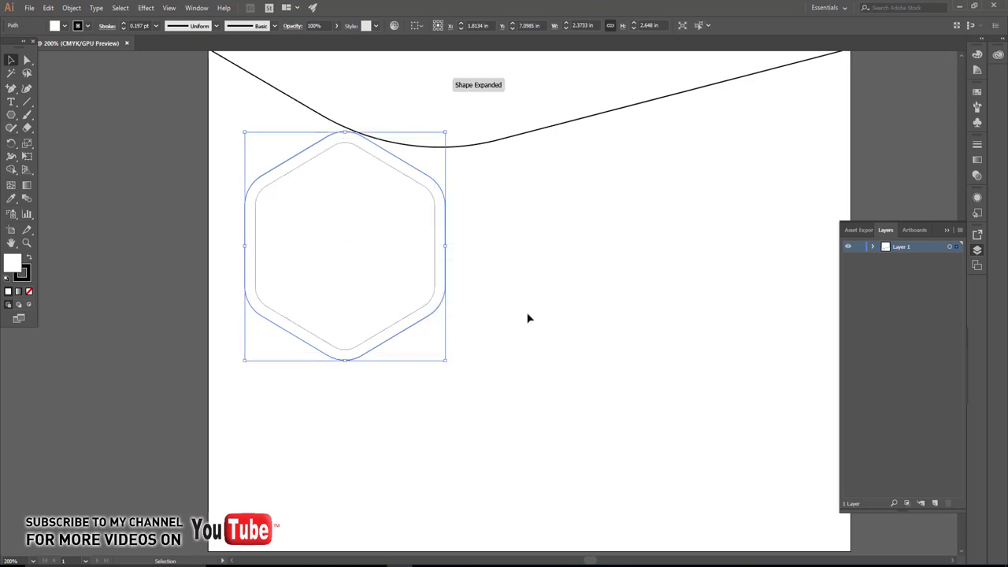
# Step: Shrink both hexagon outlines to about 1.46 × 1.61 in and move them onto the curve
pyautogui.moveTo(494, 349); pyautogui.dragTo(354, 268)
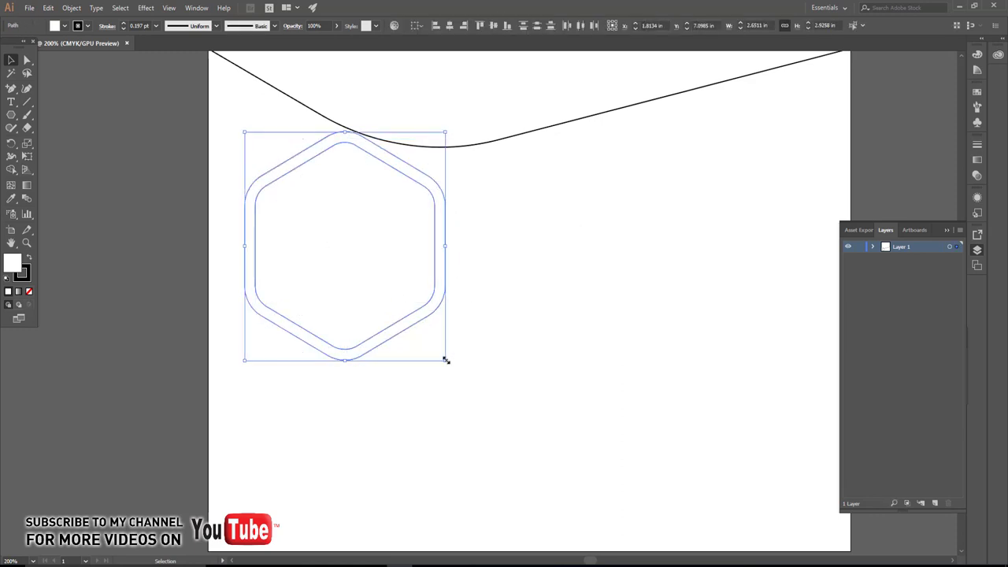
pyautogui.moveTo(448, 355)
pyautogui.mouseDown()
pyautogui.moveTo(421, 344)
pyautogui.moveTo(401, 292)
pyautogui.moveTo(318, 232)
pyautogui.moveTo(629, 166)
pyautogui.mouseUp()
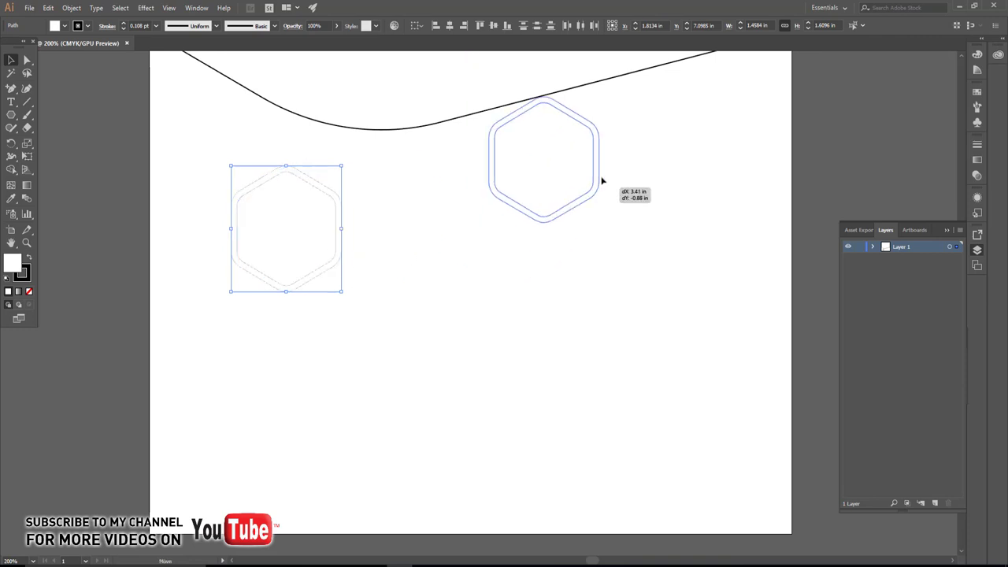
pyautogui.moveTo(511, 213); pyautogui.dragTo(581, 273)
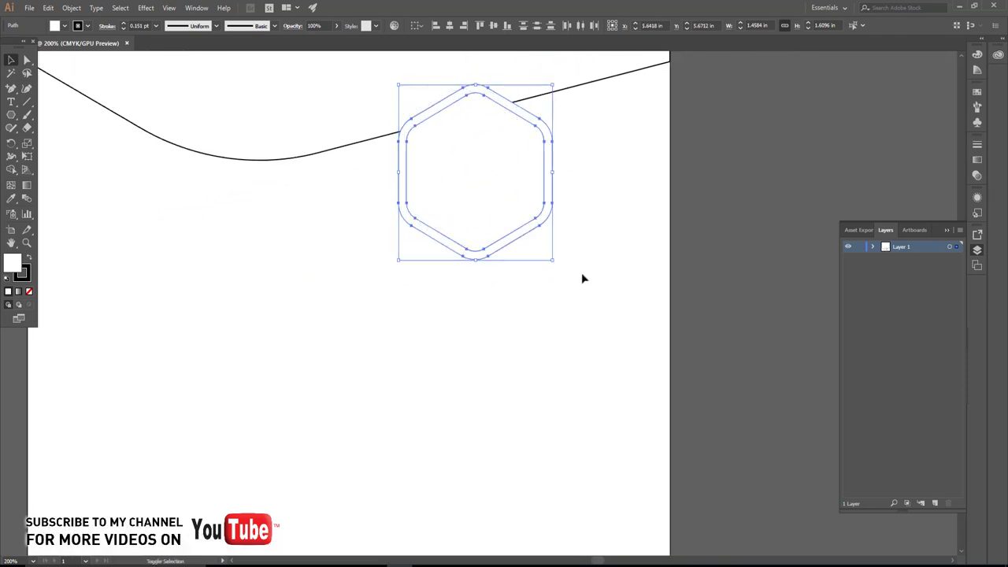
pyautogui.moveTo(520, 255); pyautogui.dragTo(506, 228)
# Step: Place the Food-Photography image and position it over the hexagon
pyautogui.click(29, 7)
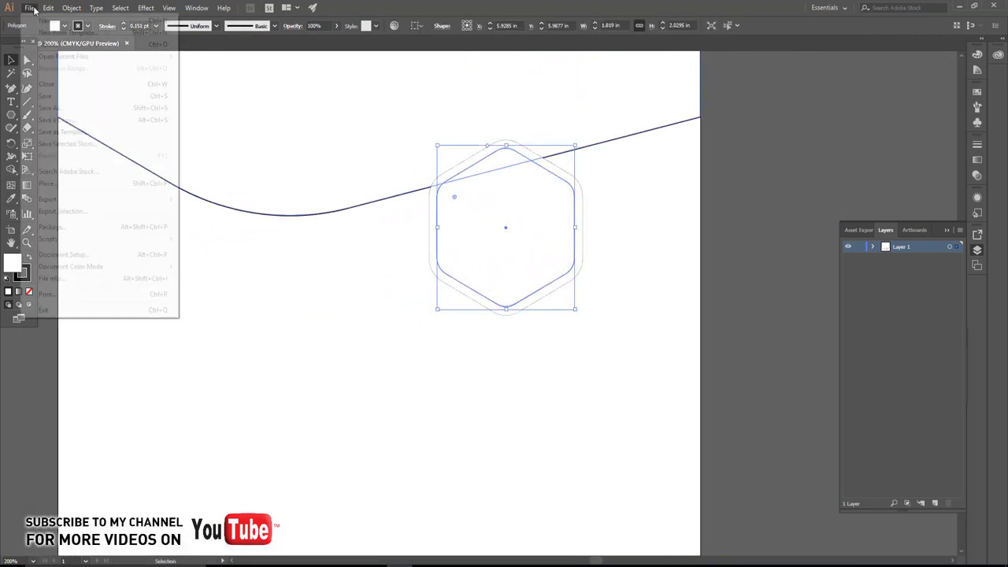
pyautogui.click(49, 184)
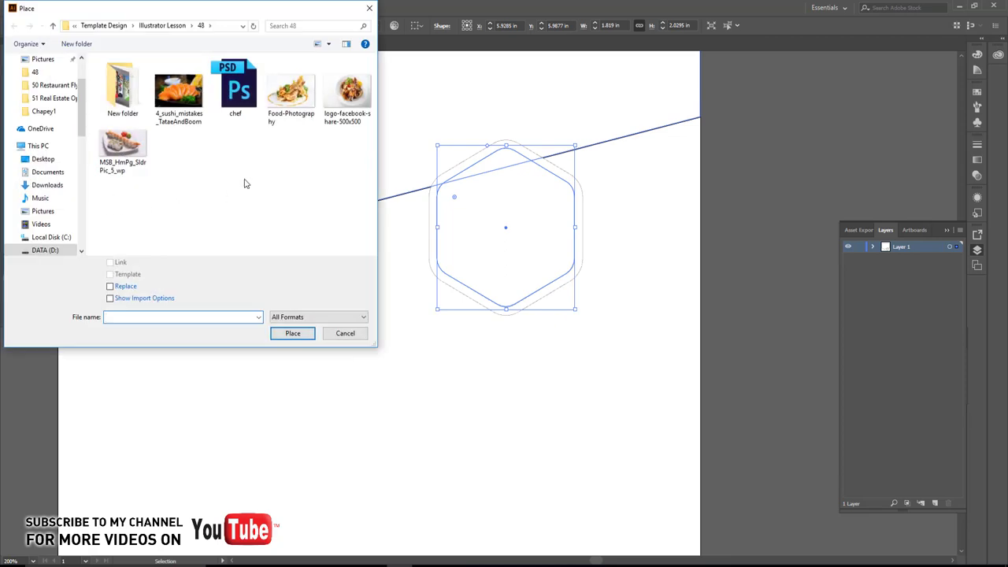
pyautogui.click(297, 125)
pyautogui.press('Return')
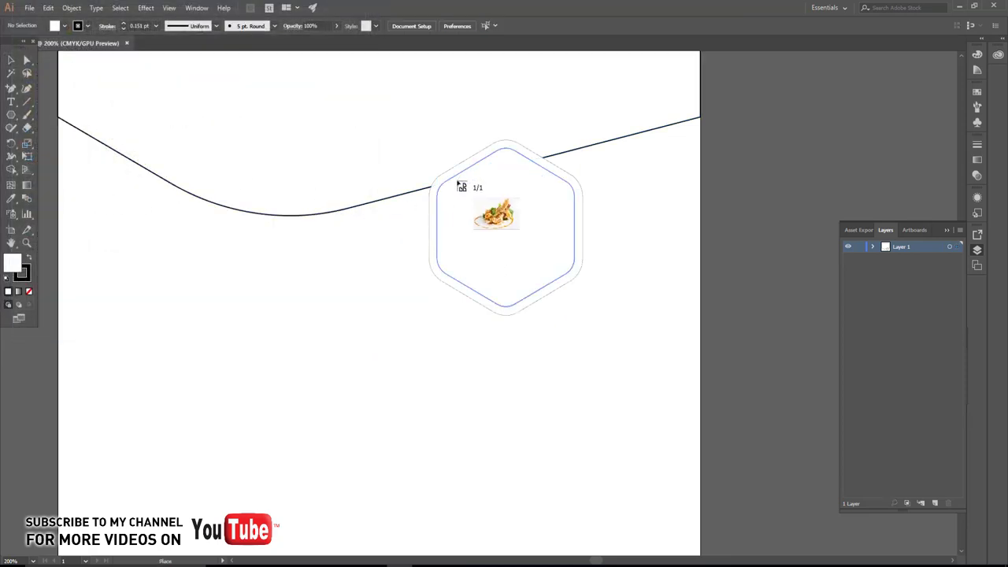
pyautogui.click(457, 181)
pyautogui.moveTo(604, 280); pyautogui.dragTo(510, 223)
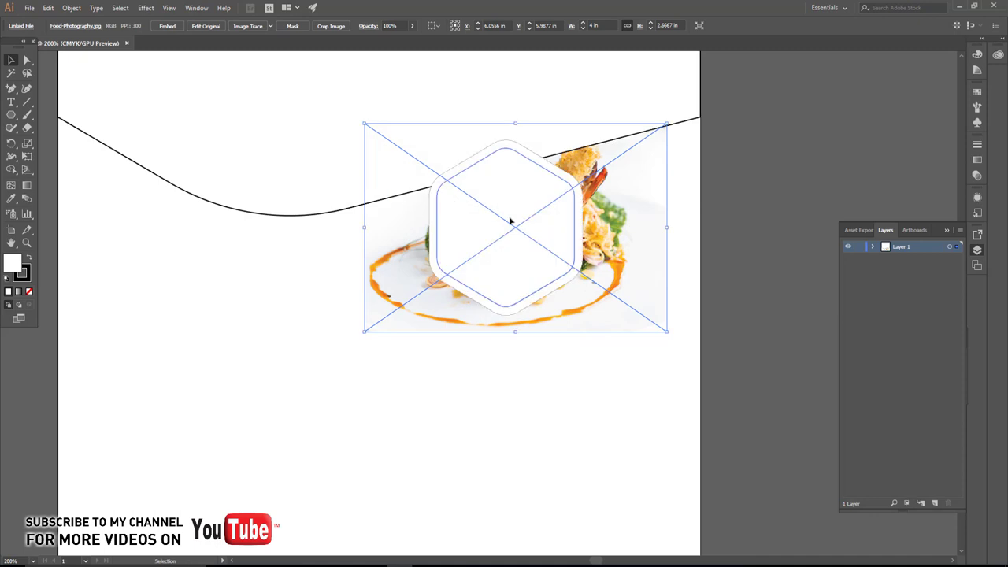
# Step: Clip the photo inside the inner hexagon and shrink it so the food fills the shape
pyautogui.keyDown('shift'); pyautogui.click(465, 171); pyautogui.keyUp('shift')
pyautogui.rightClick(488, 184)
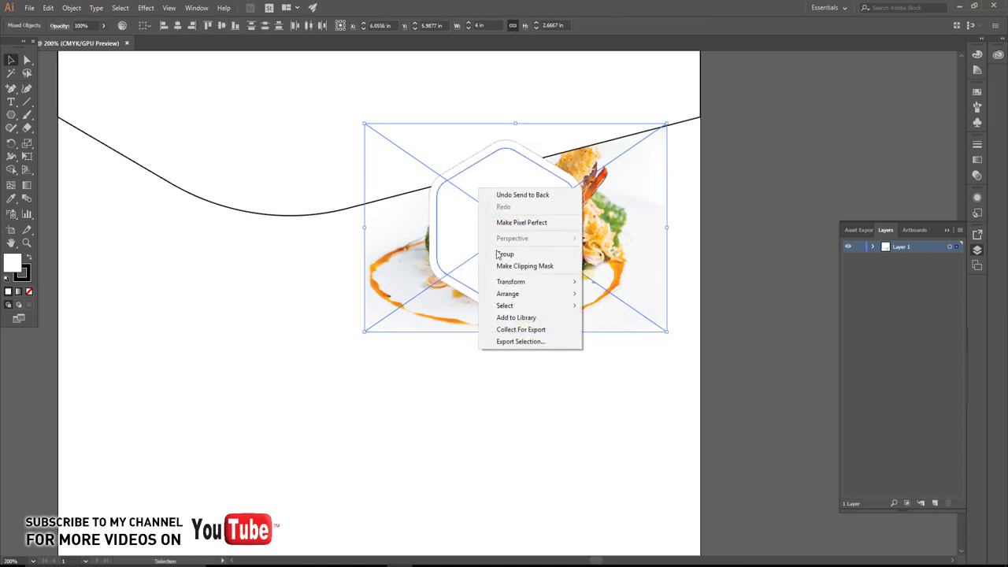
pyautogui.click(526, 260)
pyautogui.doubleClick(528, 220)
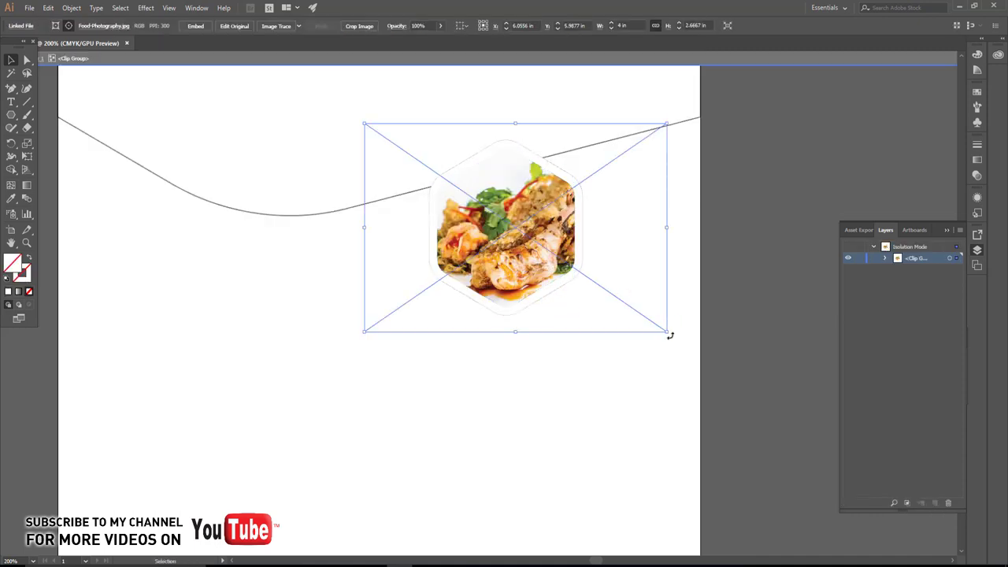
pyautogui.moveTo(669, 336); pyautogui.dragTo(638, 325)
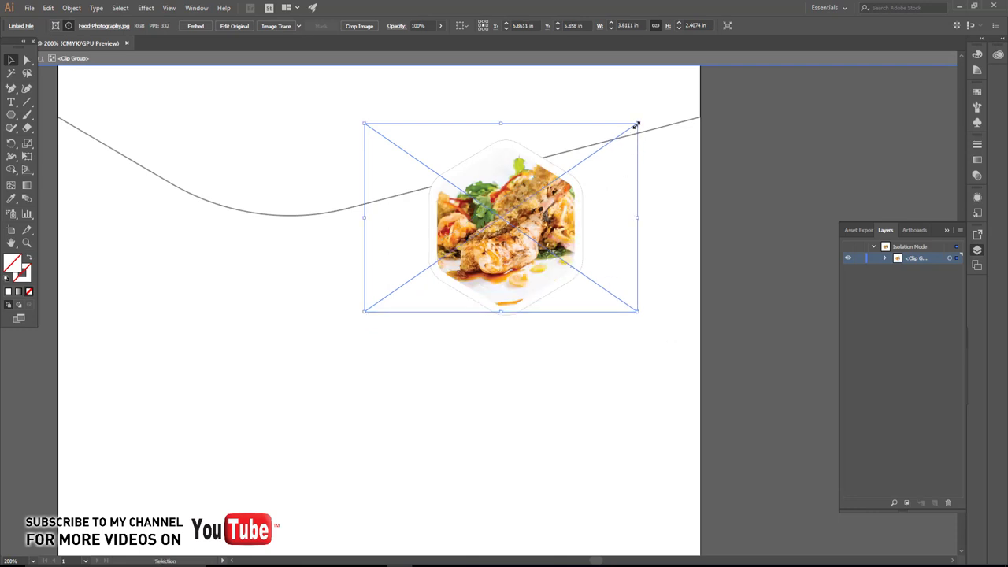
pyautogui.moveTo(636, 125); pyautogui.dragTo(604, 146)
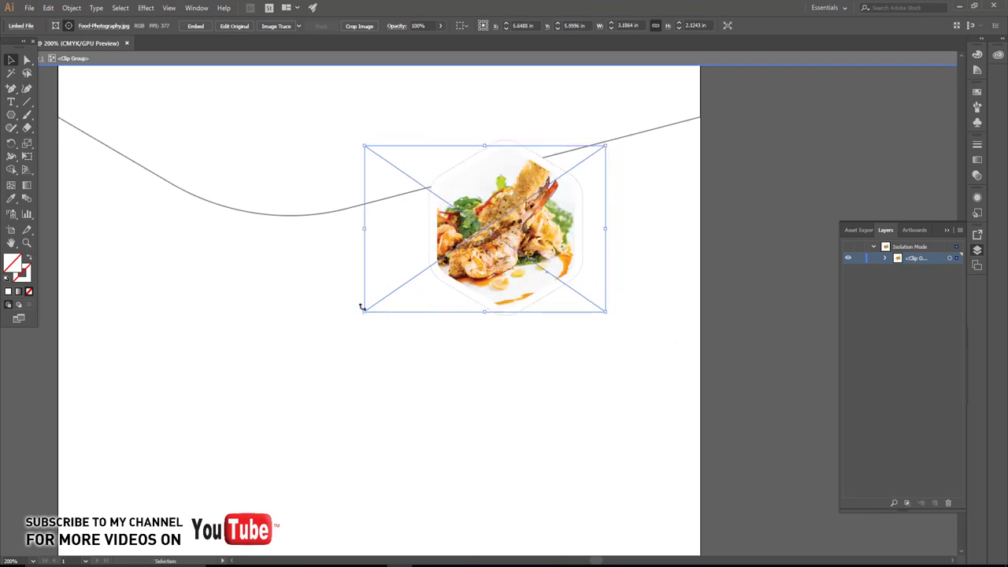
pyautogui.moveTo(362, 307); pyautogui.dragTo(366, 309)
# Step: Leave the clip group and reposition the food hexagon
pyautogui.doubleClick(489, 375)
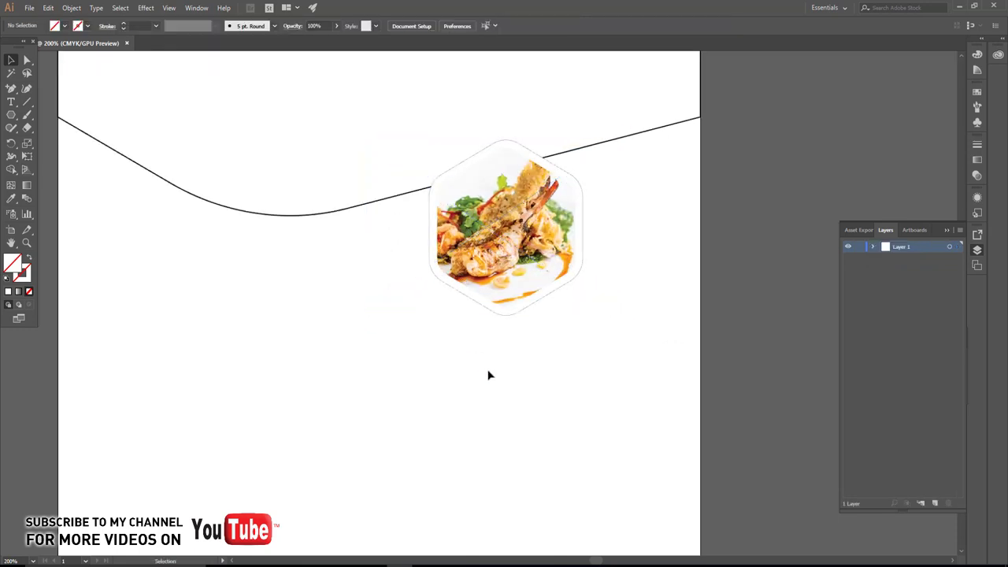
pyautogui.moveTo(492, 303)
pyautogui.mouseDown()
pyautogui.moveTo(458, 361)
pyautogui.moveTo(494, 361)
pyautogui.moveTo(443, 267)
pyautogui.moveTo(386, 385)
pyautogui.mouseUp()
pyautogui.click(483, 386)
pyautogui.click(468, 333)
# Step: Alt-drag copies below-left, to the right, and straight down to form a four-hexagon honeycomb
pyautogui.click(521, 373)
pyautogui.moveTo(520, 373); pyautogui.dragTo(475, 329)
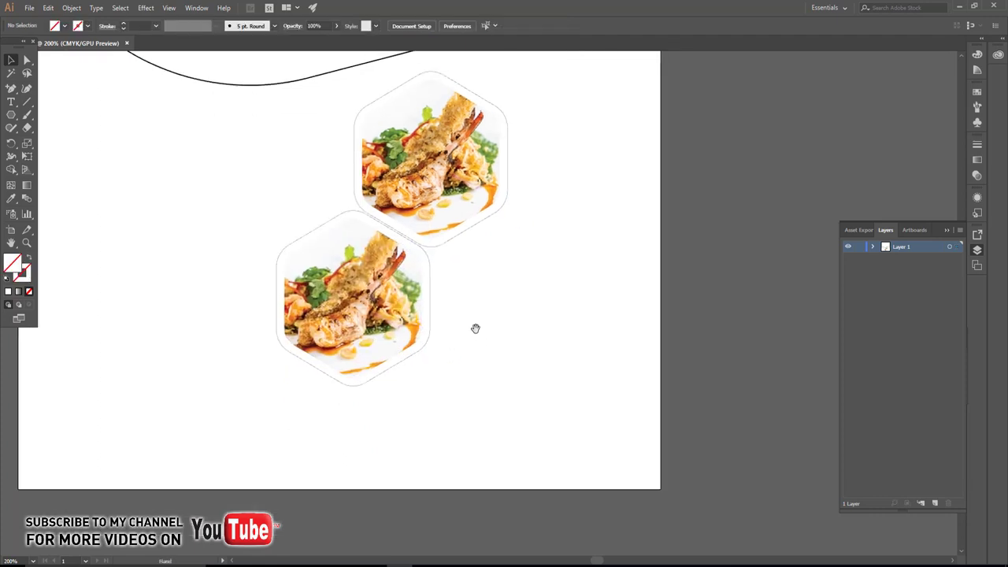
pyautogui.click(302, 267)
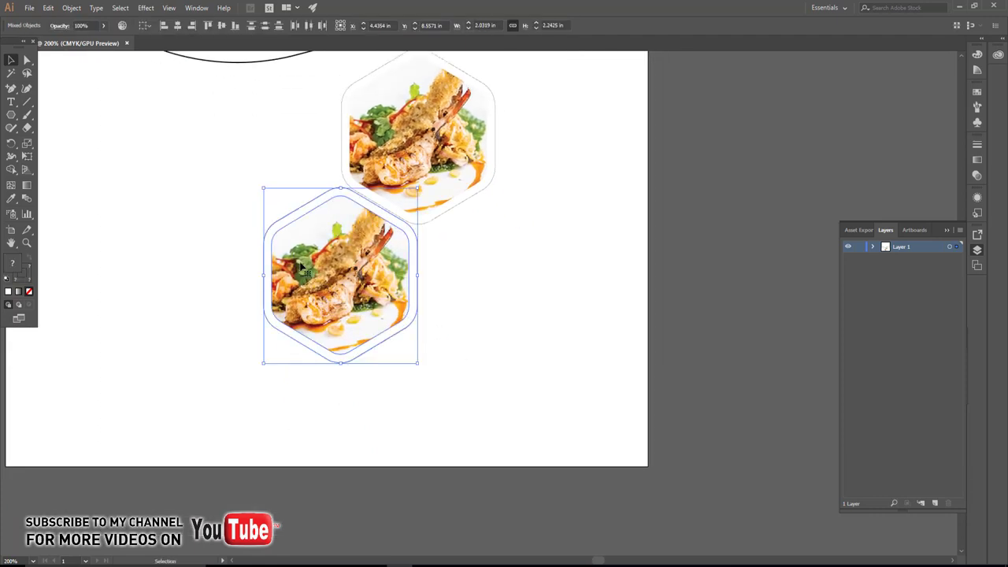
pyautogui.moveTo(305, 268); pyautogui.dragTo(462, 275)
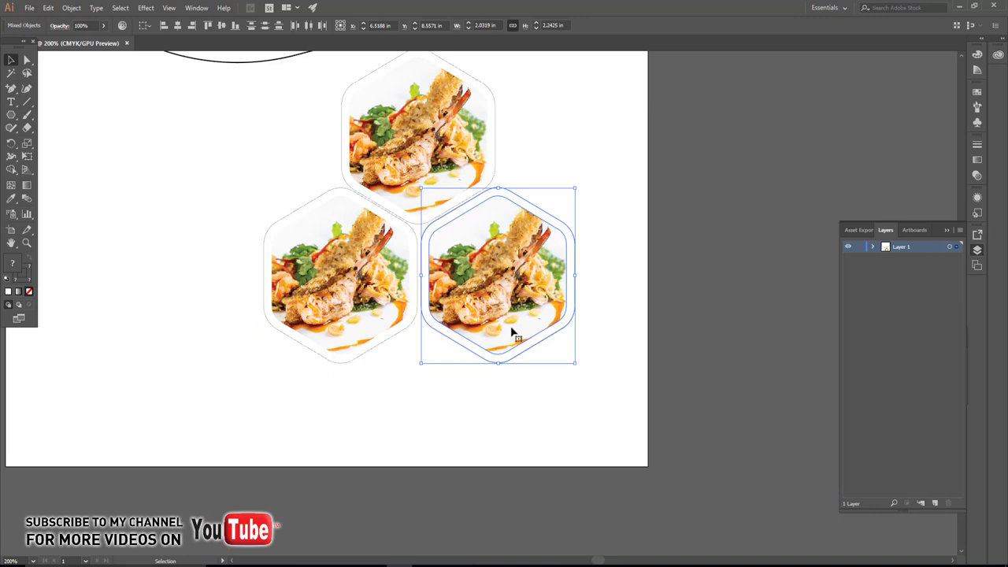
pyautogui.scroll(-1, 508, 409)
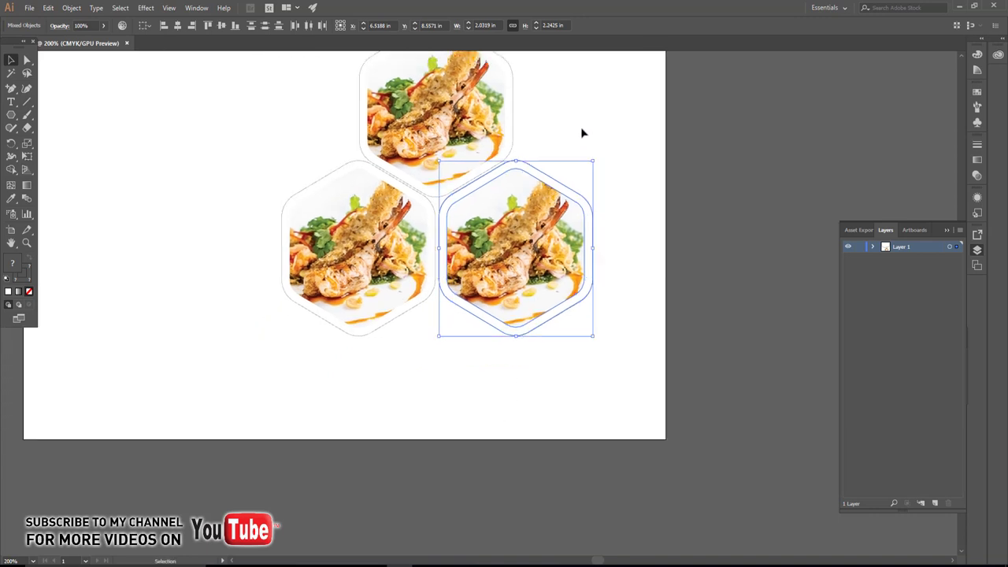
pyautogui.moveTo(437, 109); pyautogui.dragTo(437, 388)
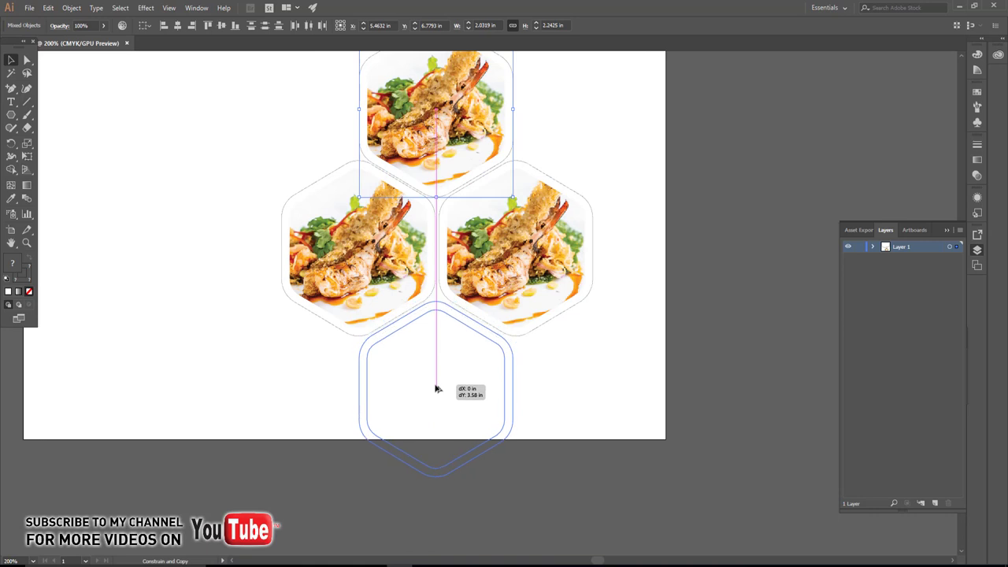
pyautogui.moveTo(437, 388); pyautogui.dragTo(437, 389)
# Step: Release the right hexagon's clipping mask and delete its photo
pyautogui.scroll(-1, 437, 388)
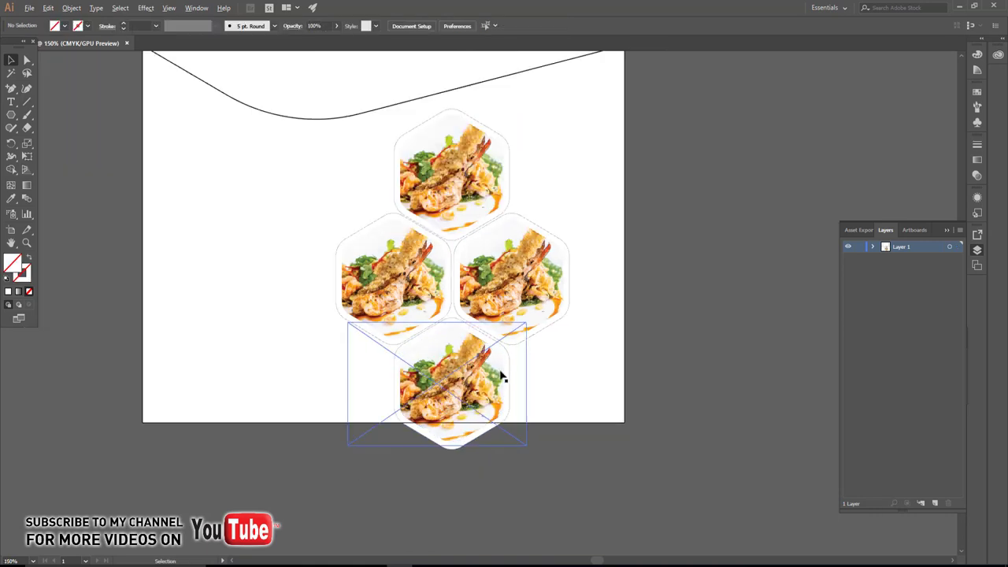
pyautogui.click(508, 271)
pyautogui.rightClick(508, 271)
pyautogui.click(529, 360)
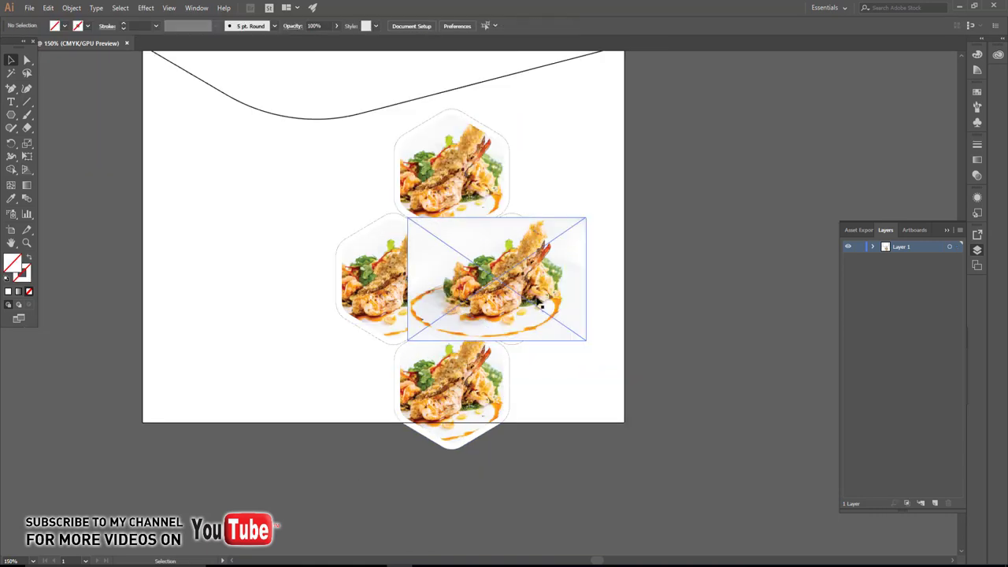
pyautogui.click(542, 278)
pyautogui.press('Delete')
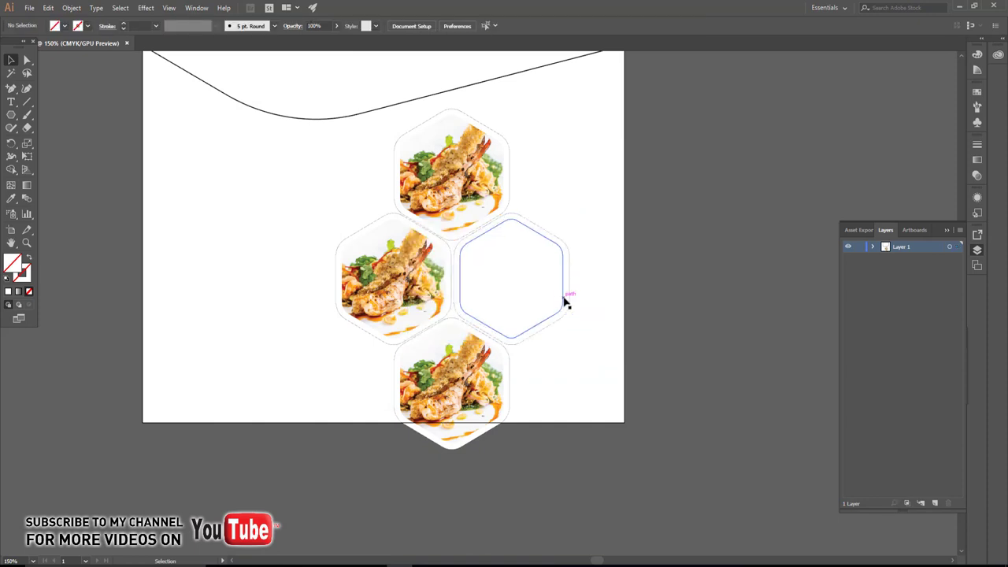
# Step: Fill the empty right hexagon with red from the swatches
pyautogui.click(563, 299)
pyautogui.click(65, 26)
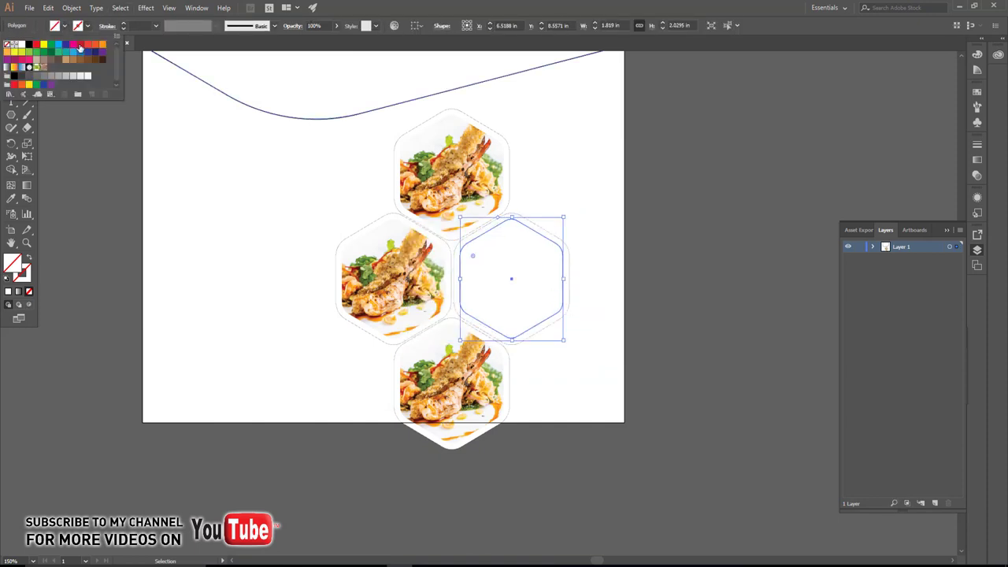
pyautogui.click(80, 48)
pyautogui.click(146, 168)
pyautogui.scroll(2, 387, 314)
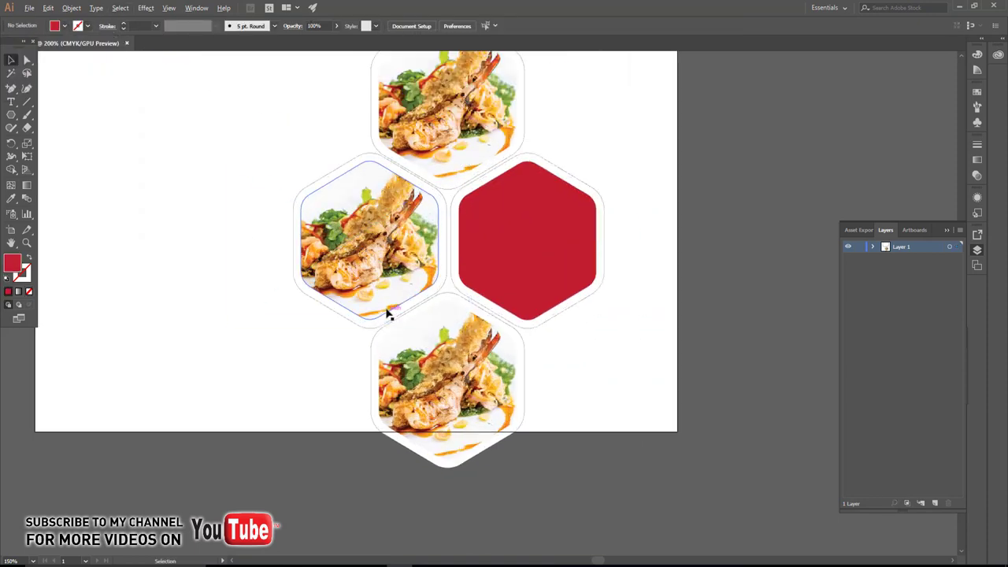
# Step: Try relinking the left hexagon's photo to logo-facebook and dismiss the resulting error
pyautogui.click(349, 192)
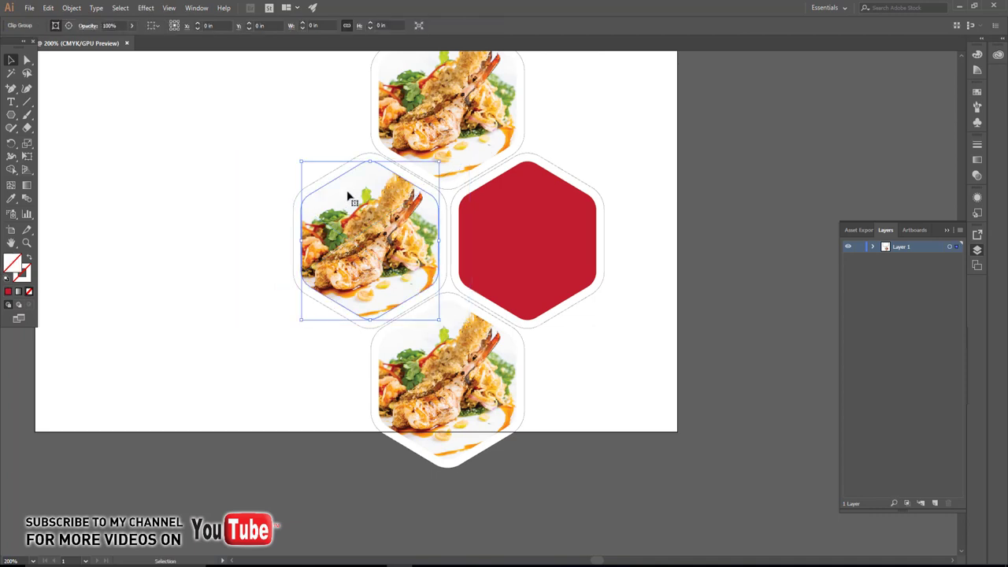
pyautogui.click(68, 25)
pyautogui.click(119, 25)
pyautogui.click(101, 47)
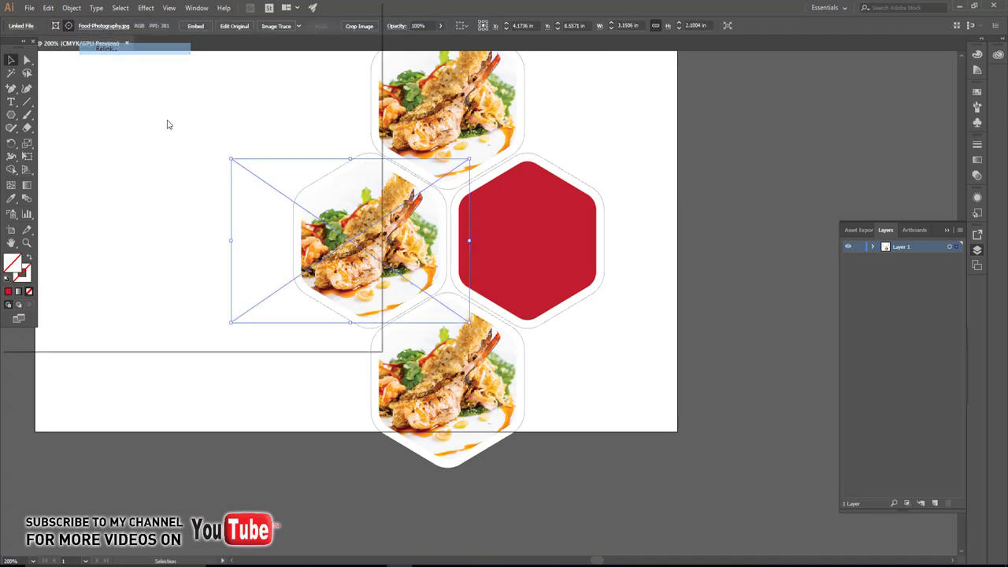
pyautogui.click(347, 93)
pyautogui.click(298, 337)
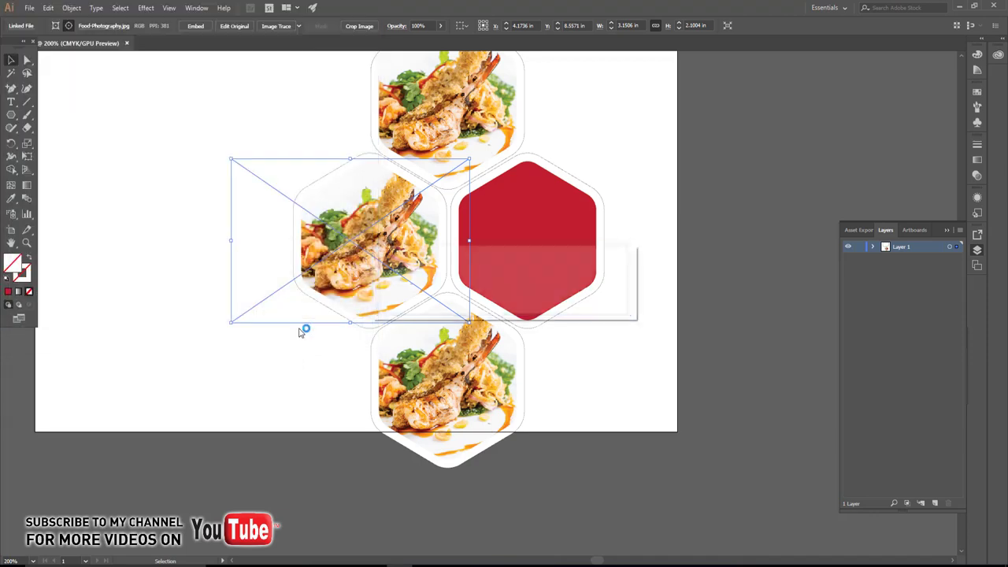
pyautogui.click(600, 303)
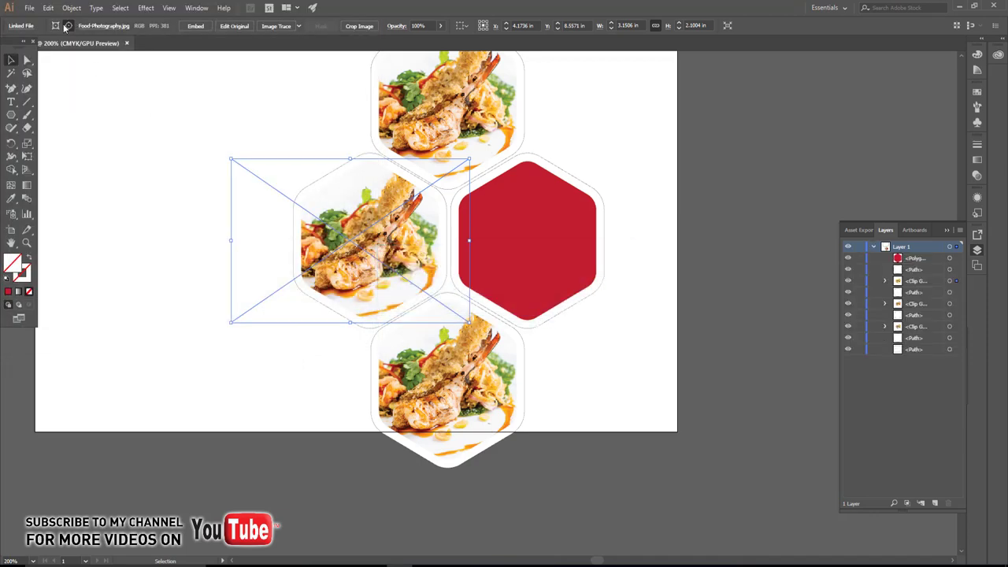
# Step: Relink the left hexagon's photo to the sushi image and enlarge it to cover the shape
pyautogui.click(102, 26)
pyautogui.click(101, 49)
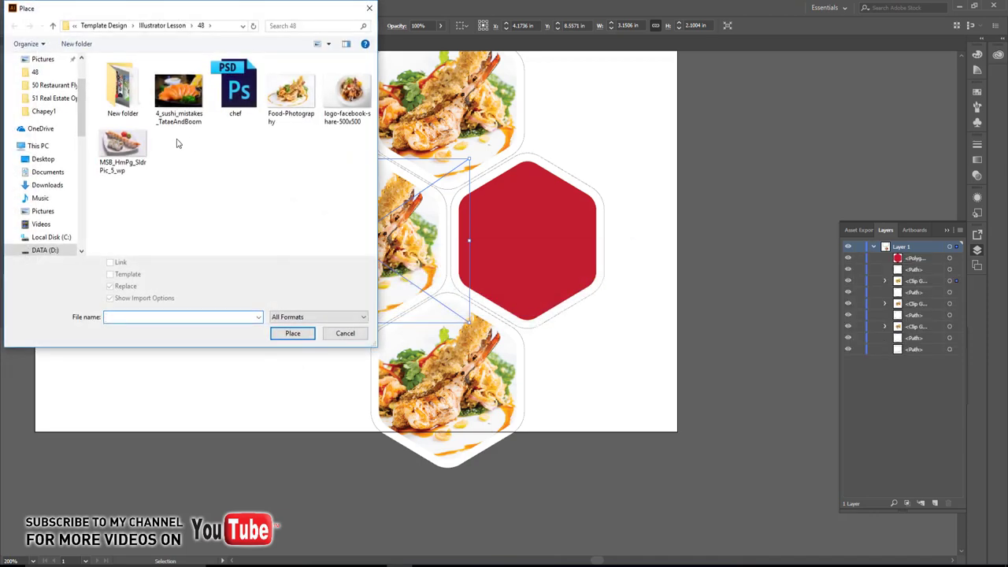
pyautogui.click(138, 145)
pyautogui.click(277, 334)
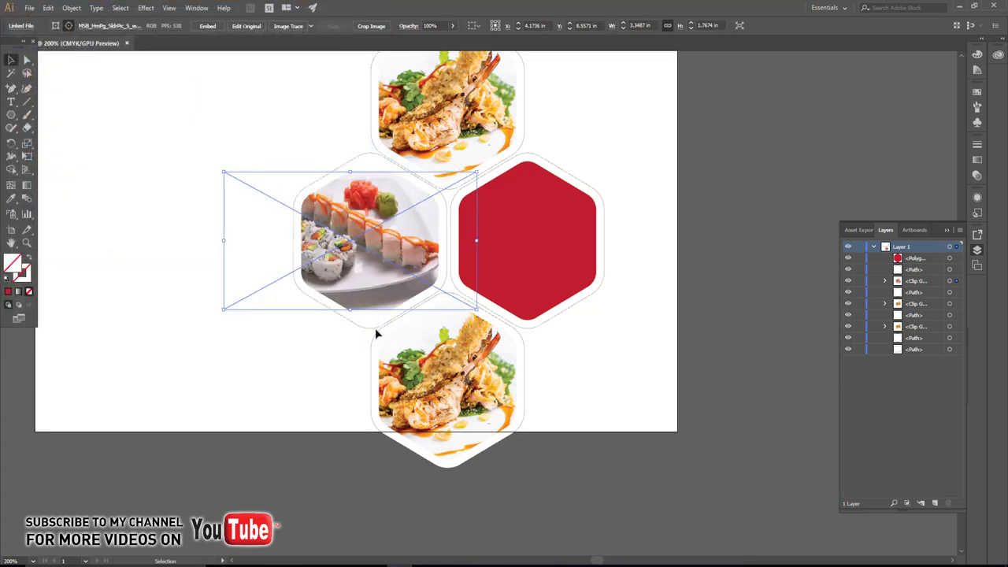
pyautogui.moveTo(476, 308)
pyautogui.mouseDown()
pyautogui.moveTo(494, 327)
pyautogui.moveTo(517, 323)
pyautogui.mouseUp()
pyautogui.moveTo(382, 270); pyautogui.dragTo(392, 271)
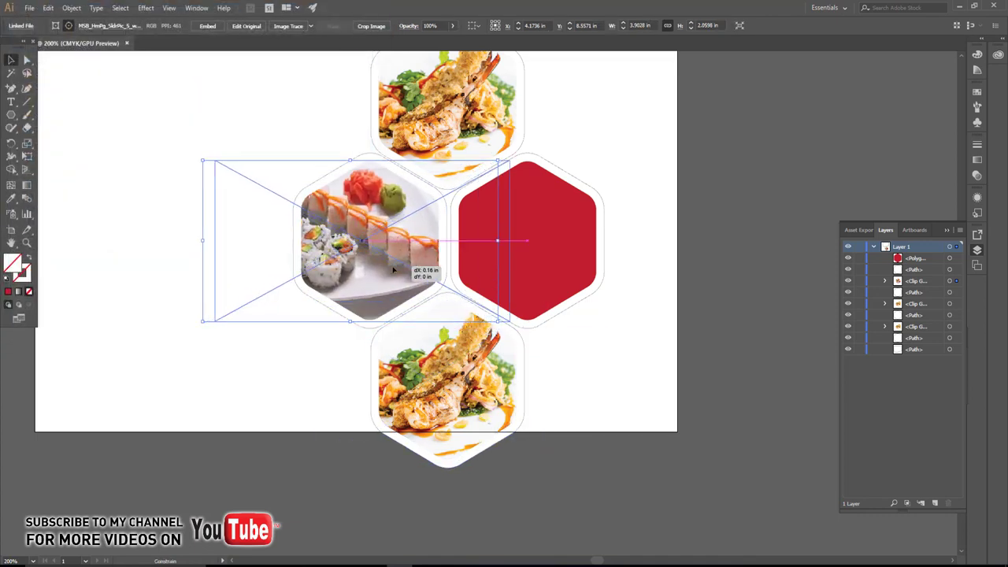
pyautogui.moveTo(517, 320); pyautogui.dragTo(525, 325)
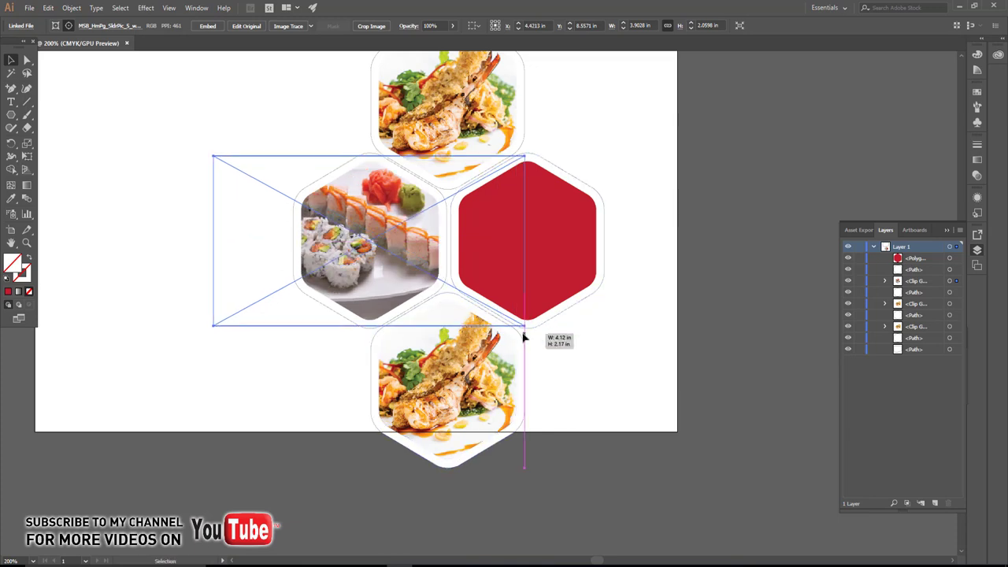
# Step: Relink the bottom hexagon's photo to the lamb-chop image and shift it up
pyautogui.click(406, 381)
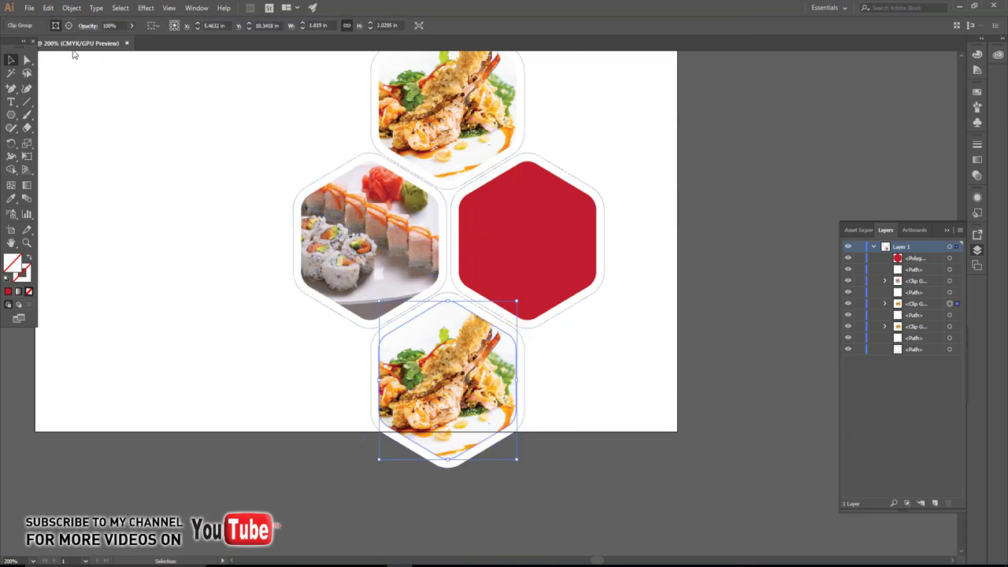
pyautogui.click(68, 25)
pyautogui.click(103, 25)
pyautogui.click(100, 40)
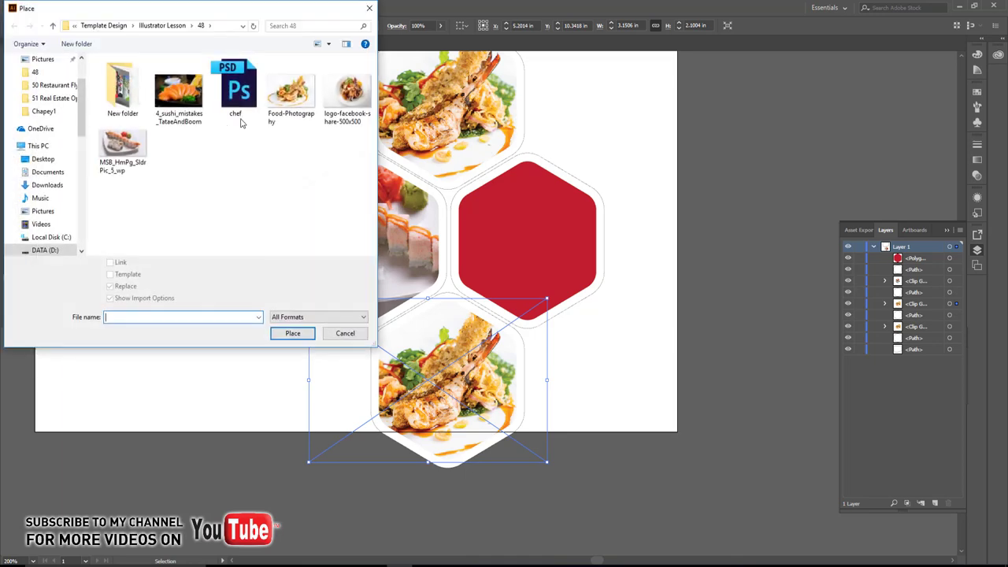
pyautogui.doubleClick(179, 93)
pyautogui.scroll(2, 418, 382)
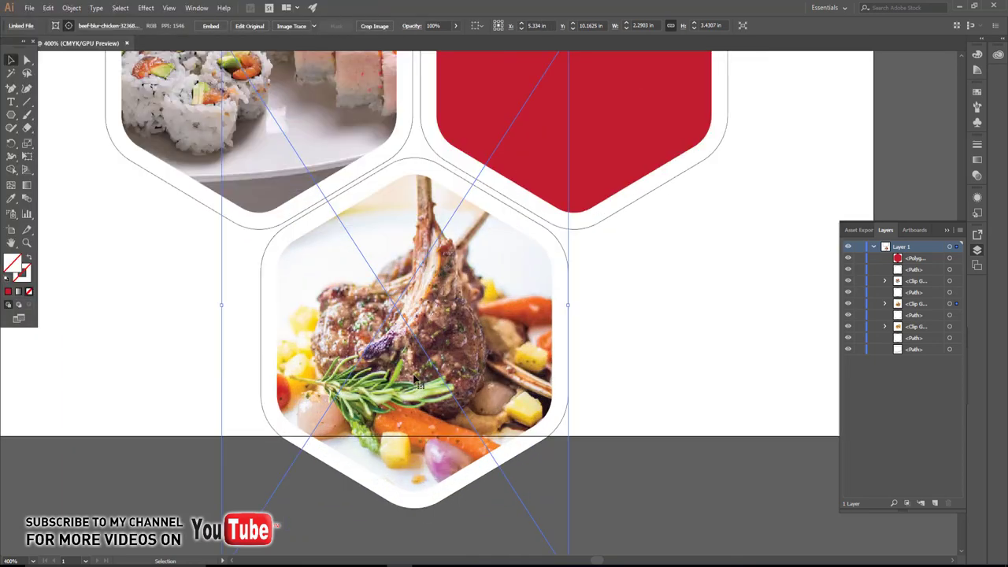
pyautogui.moveTo(418, 382)
pyautogui.mouseDown()
pyautogui.moveTo(418, 353)
pyautogui.moveTo(450, 342)
pyautogui.mouseUp()
pyautogui.click(636, 415)
# Step: Move the four-hexagon cluster higher on the page and scale it slightly down
pyautogui.scroll(-3, 636, 415)
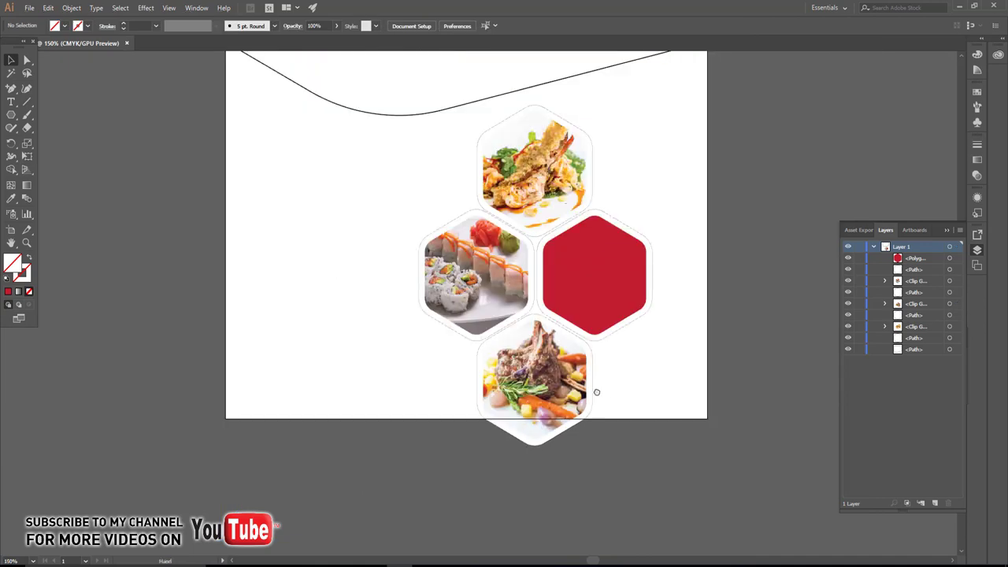
pyautogui.hscroll(1, 600, 412)
pyautogui.moveTo(630, 157)
pyautogui.mouseDown()
pyautogui.moveTo(408, 439)
pyautogui.moveTo(467, 192)
pyautogui.mouseUp()
pyautogui.scroll(-2, 473, 235)
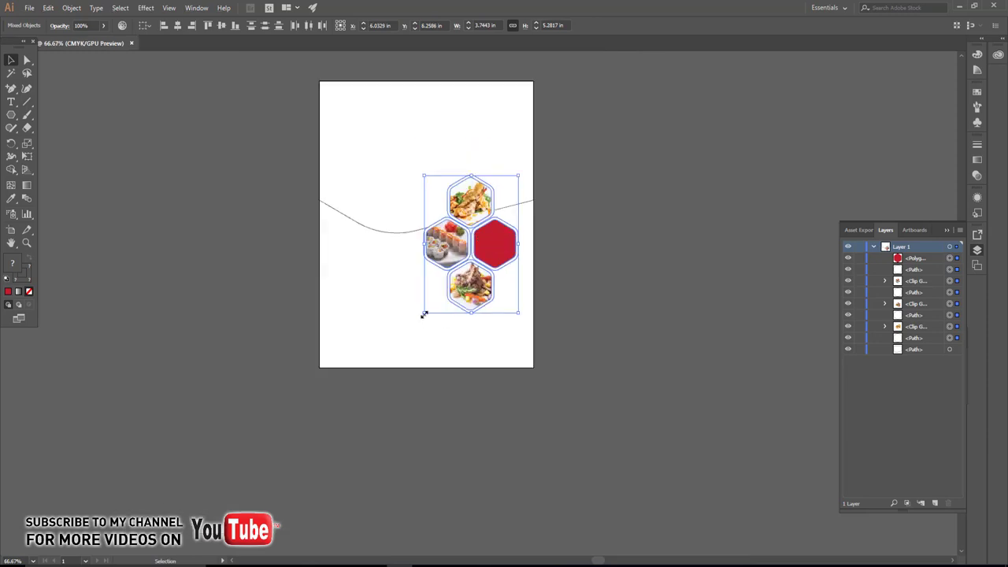
pyautogui.moveTo(424, 315); pyautogui.dragTo(405, 334)
pyautogui.click(600, 316)
pyautogui.scroll(2, 533, 299)
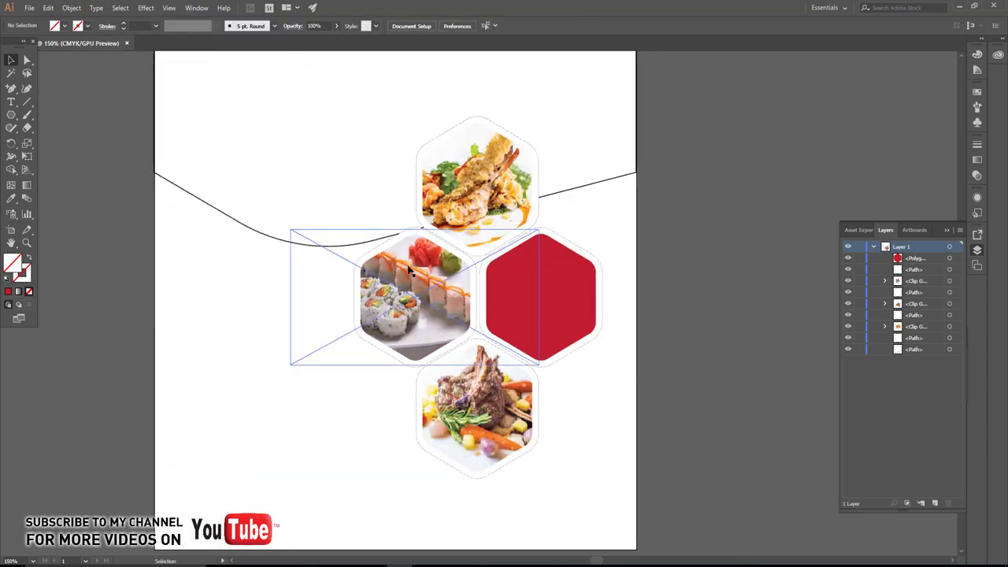
pyautogui.scroll(-2, 408, 270)
pyautogui.click(28, 10)
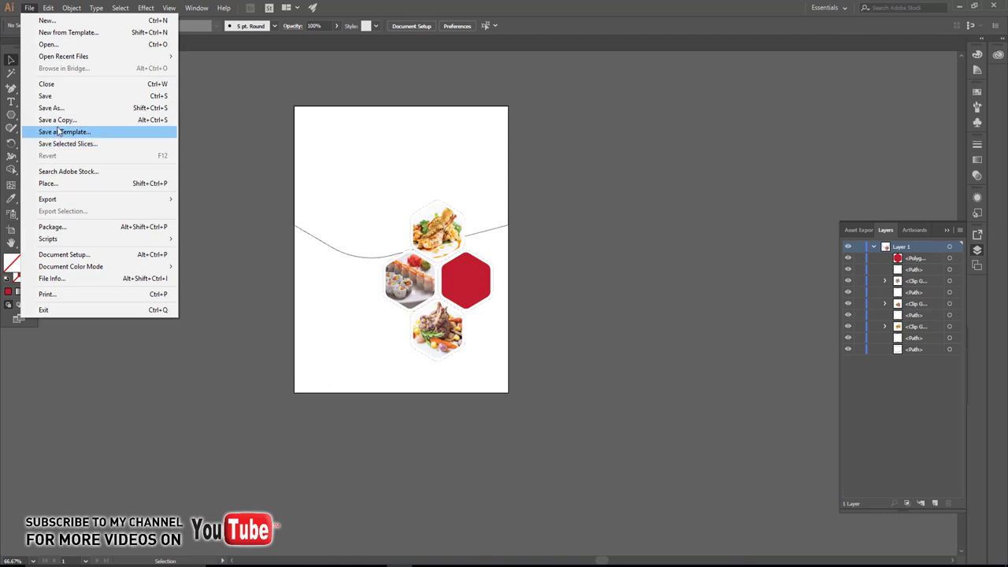
# Step: Place the salmon sashimi photo as a link over the page top and send it to back
pyautogui.click(48, 175)
pyautogui.click(179, 90)
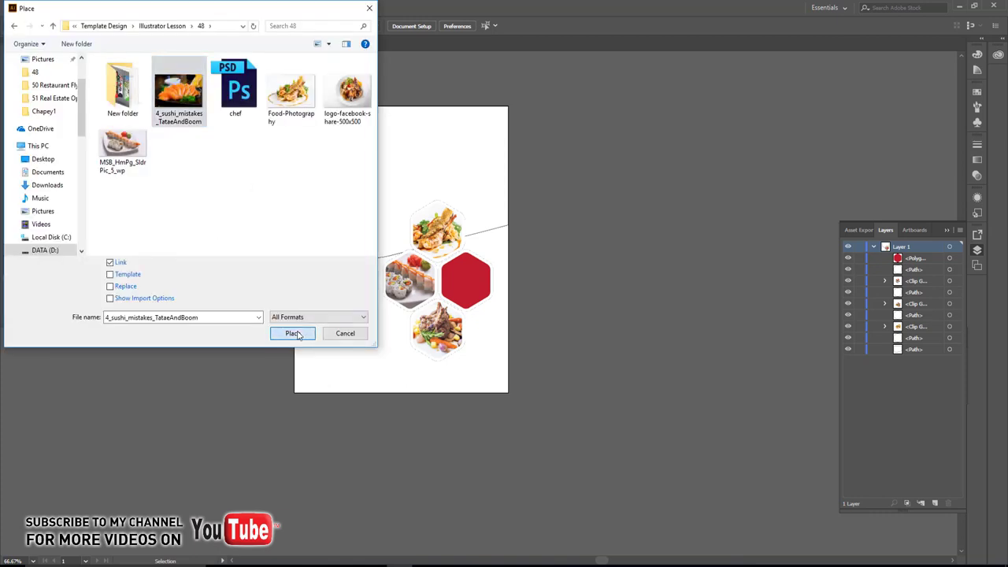
pyautogui.click(292, 333)
pyautogui.click(329, 147)
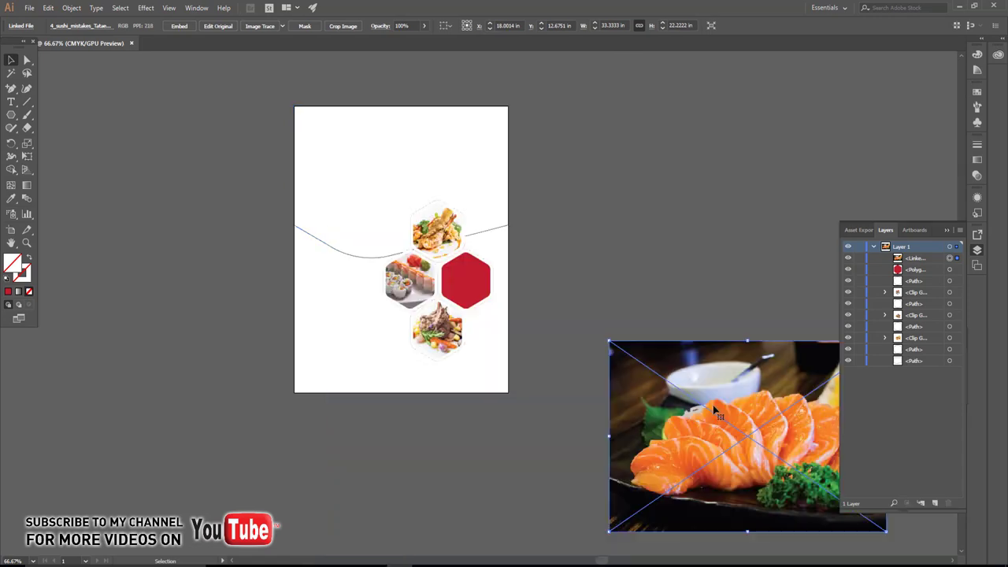
pyautogui.moveTo(328, 146); pyautogui.dragTo(386, 178)
pyautogui.moveTo(379, 162); pyautogui.dragTo(379, 162)
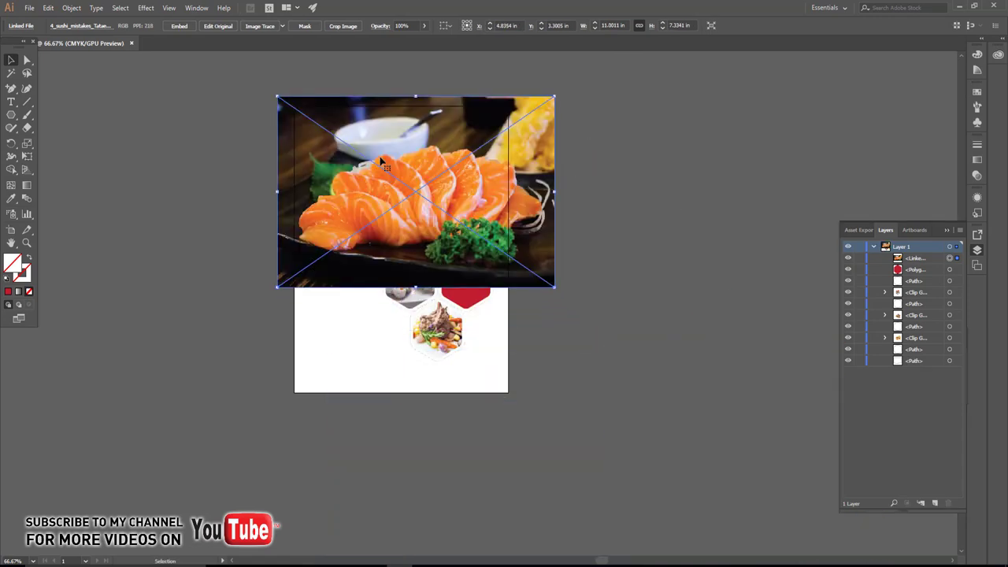
pyautogui.hotkey('ctrl', 'shift', '[')
# Step: Duplicate the white curved shape and clip the salmon photo to it
pyautogui.hotkey('ctrl', '=')
pyautogui.hotkey('ctrl', '=')
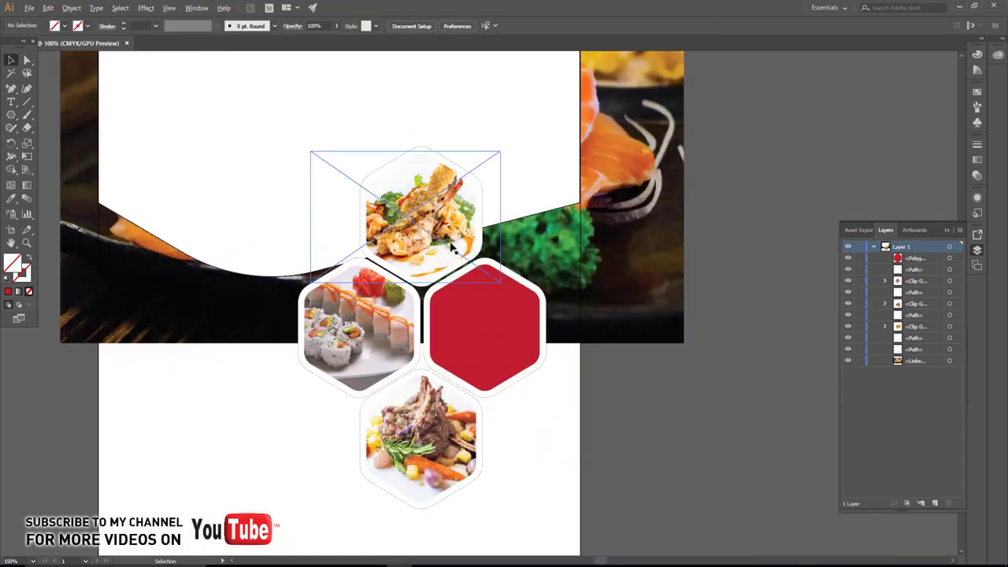
pyautogui.moveTo(256, 135); pyautogui.dragTo(267, 155)
pyautogui.hotkey('ctrl', '[')
pyautogui.hotkey('ctrl', '[')
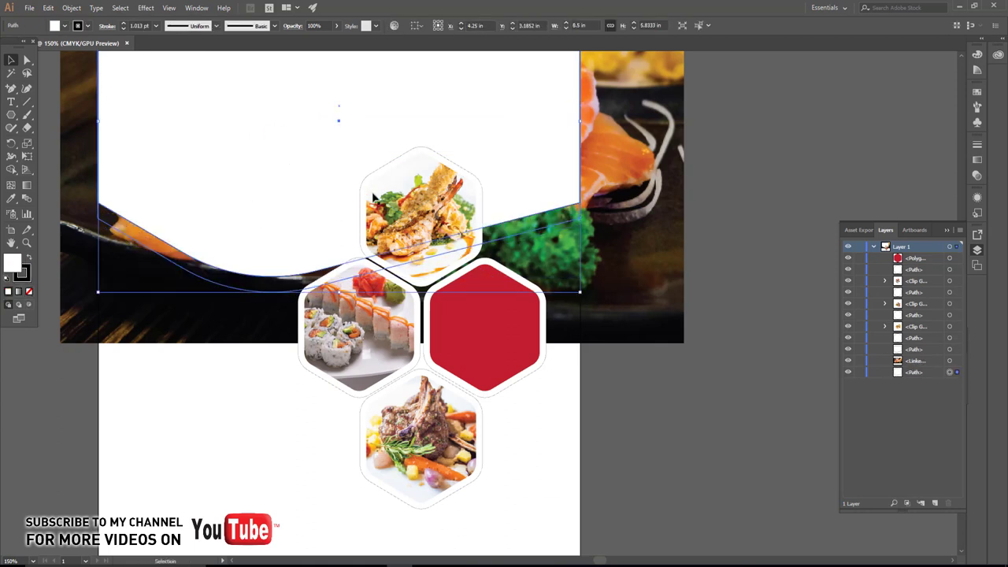
pyautogui.keyDown('shift'); pyautogui.click(404, 115); pyautogui.keyUp('shift')
pyautogui.rightClick(476, 126)
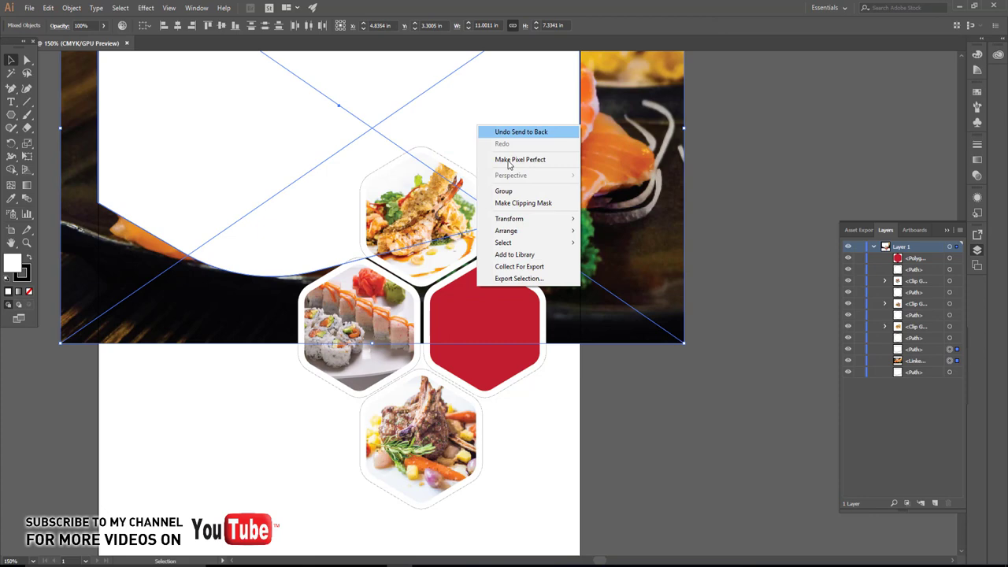
pyautogui.click(523, 203)
# Step: Shrink the salmon photo inside the mask to fit the curved header
pyautogui.doubleClick(549, 189)
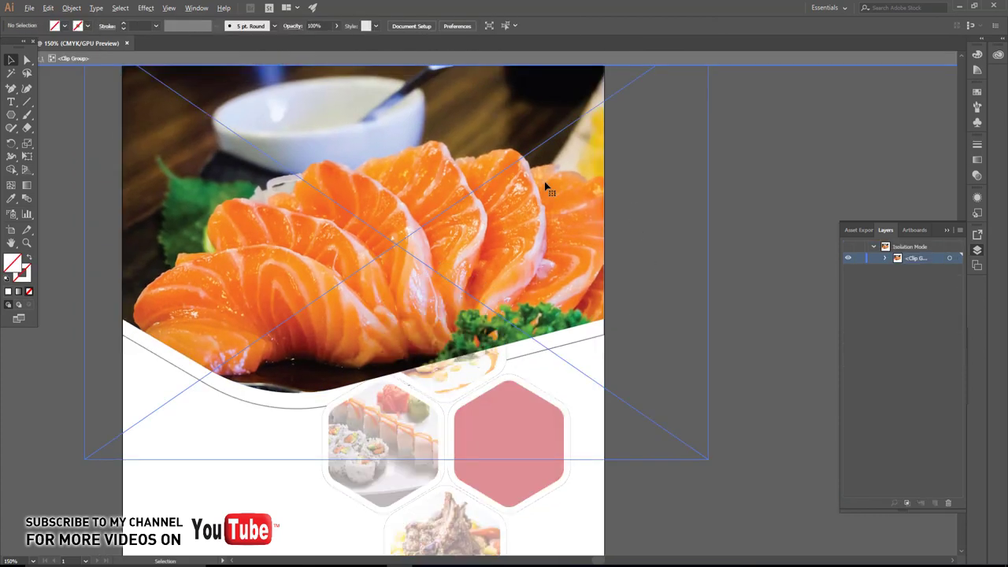
pyautogui.hotkey('ctrl', '-')
pyautogui.click(646, 411)
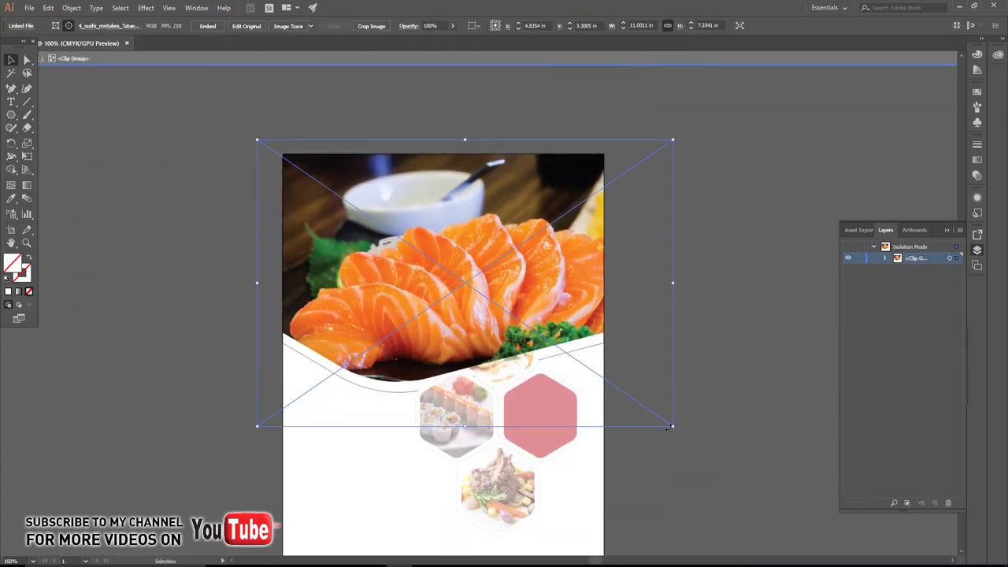
pyautogui.moveTo(671, 426); pyautogui.dragTo(617, 388)
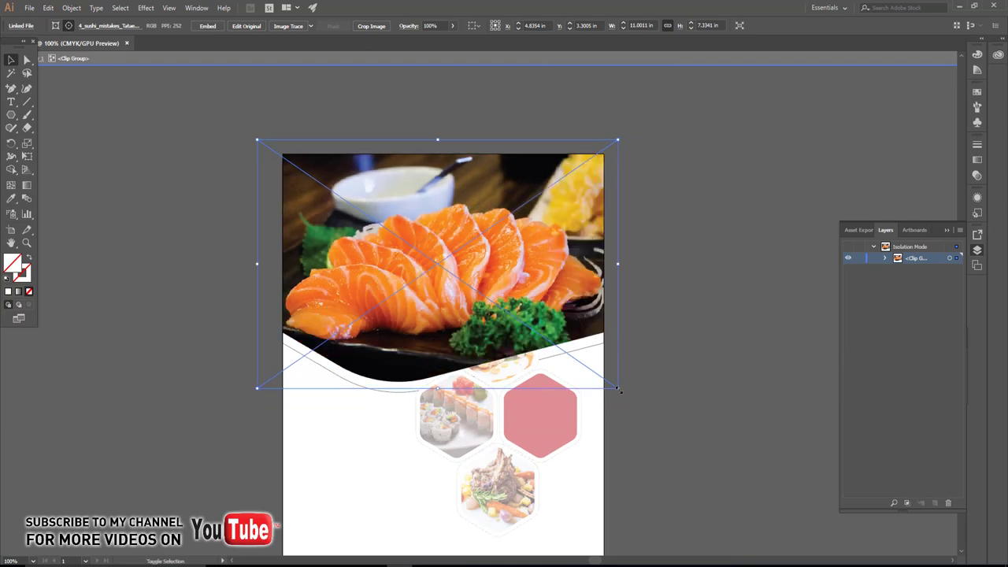
pyautogui.doubleClick(355, 418)
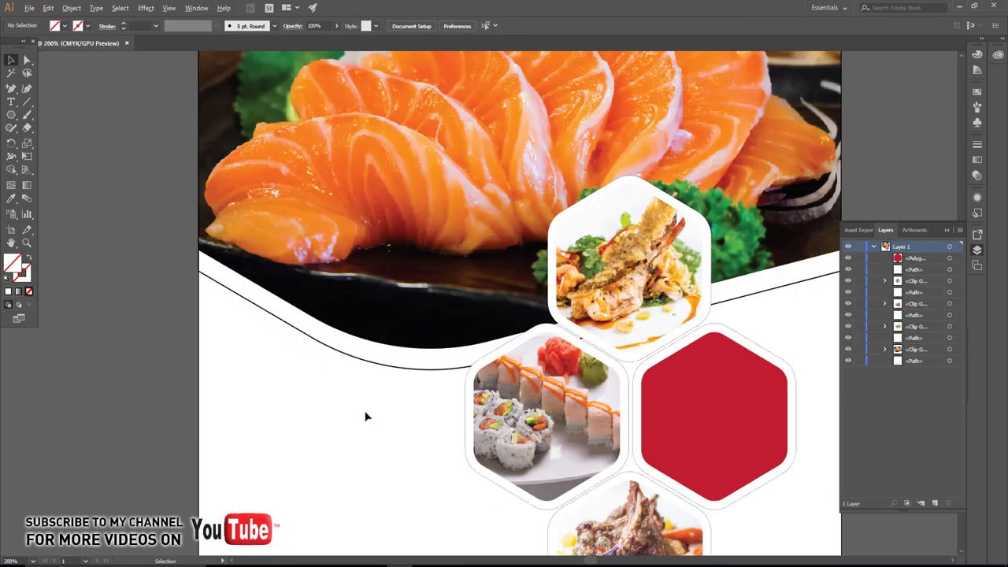
# Step: Set the wavy white shape's stroke to None
pyautogui.keyDown('alt'); pyautogui.scroll(2, 364, 414); pyautogui.keyUp('alt')
pyautogui.click(331, 346)
pyautogui.click(86, 26)
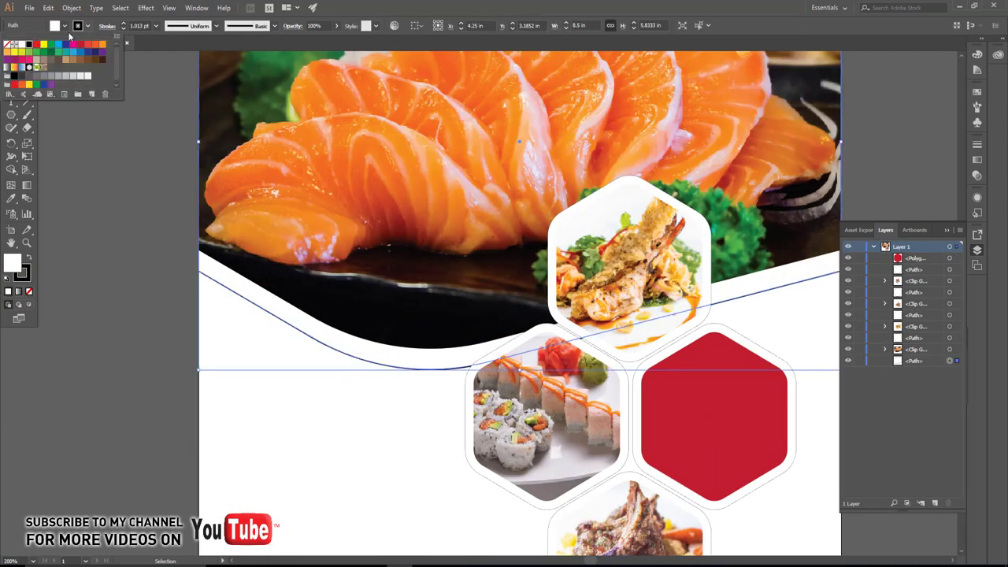
pyautogui.click(7, 45)
pyautogui.press('Escape')
# Step: Select all four hexagon outlines together and set their stroke to None
pyautogui.keyDown('alt'); pyautogui.scroll(-2, 155, 223); pyautogui.keyUp('alt')
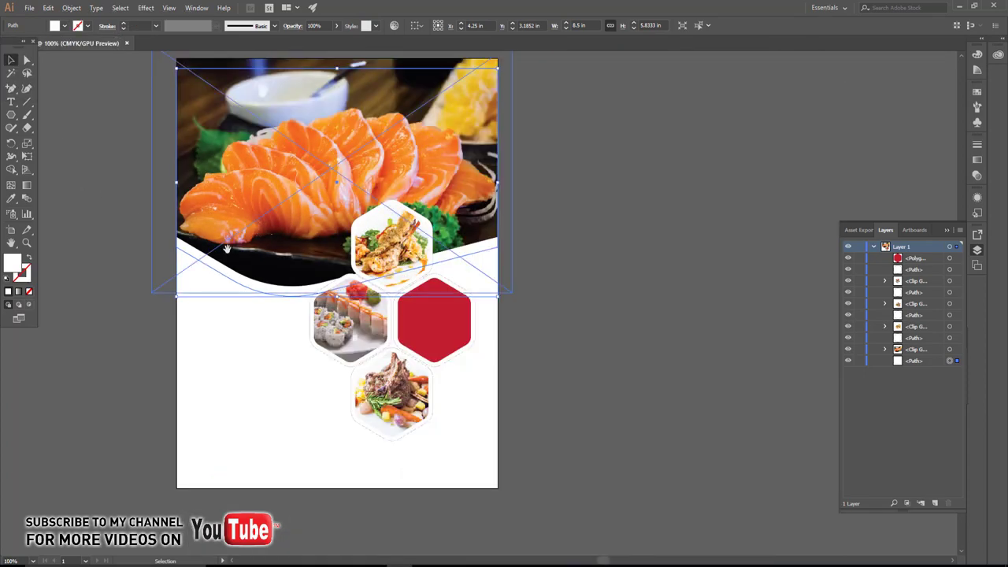
pyautogui.click(441, 409)
pyautogui.keyDown('alt'); pyautogui.scroll(3, 441, 378); pyautogui.keyUp('alt')
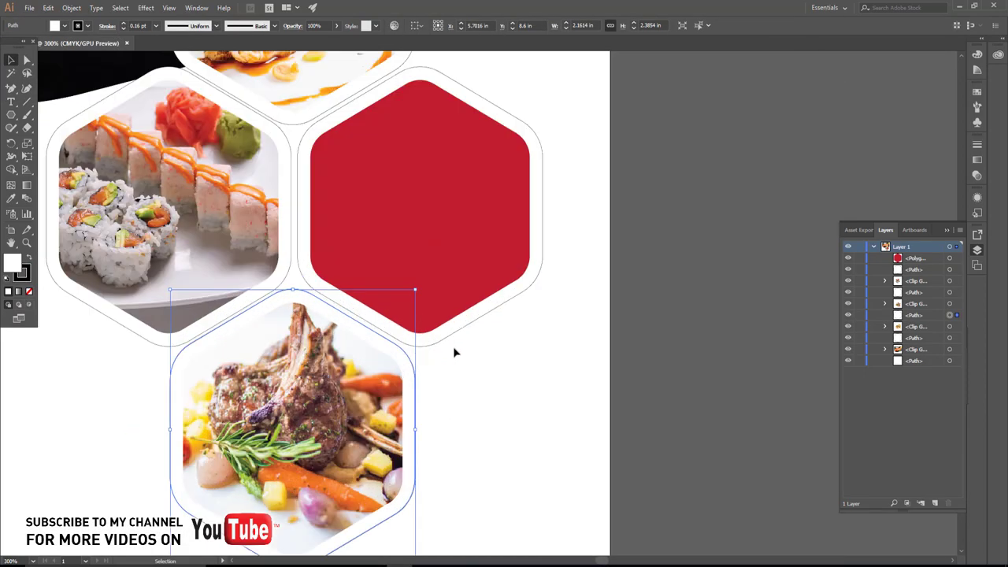
pyautogui.keyDown('shift'); pyautogui.click(451, 340); pyautogui.keyUp('shift')
pyautogui.keyDown('shift'); pyautogui.click(291, 169); pyautogui.keyUp('shift')
pyautogui.keyDown('shift'); pyautogui.click(299, 127); pyautogui.keyUp('shift')
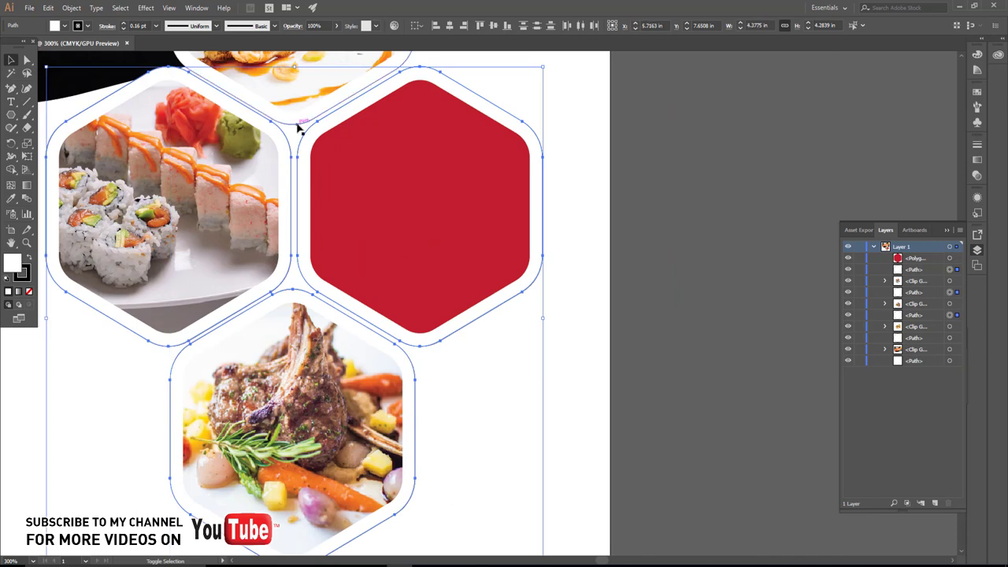
pyautogui.click(86, 26)
pyautogui.click(7, 49)
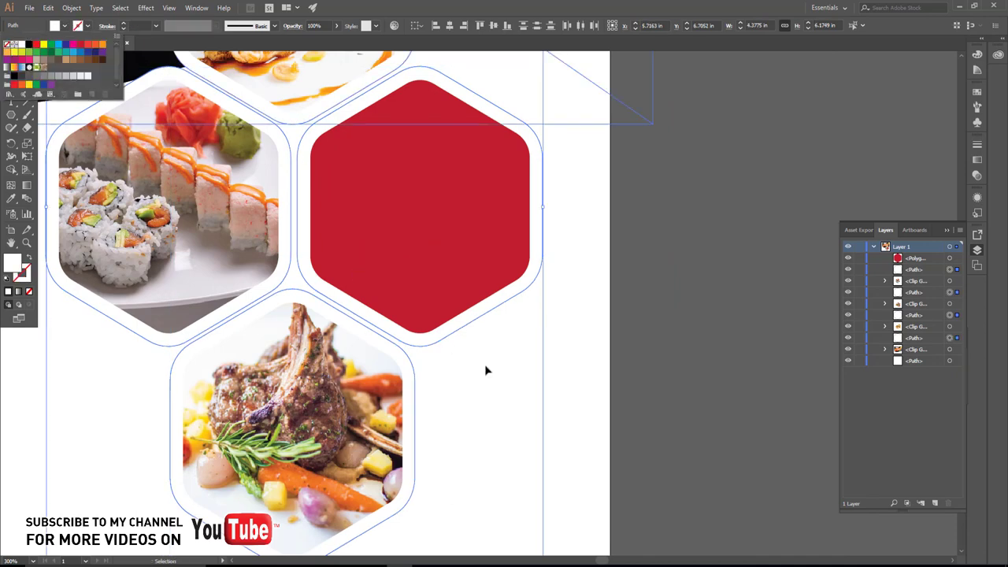
pyautogui.press('Escape')
pyautogui.click(565, 415)
pyautogui.keyDown('alt'); pyautogui.scroll(-2, 563, 415); pyautogui.keyUp('alt')
pyautogui.keyDown('alt'); pyautogui.scroll(-1, 225, 197); pyautogui.keyUp('alt')
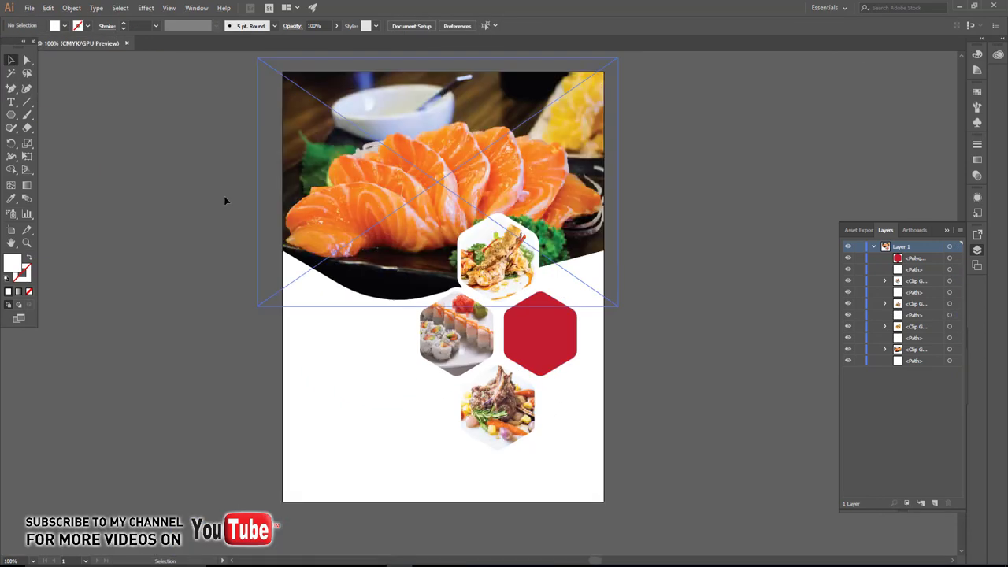
# Step: Draw a page-sized rectangle and give it a dark navy fill
pyautogui.moveTo(11, 114); pyautogui.dragTo(47, 117)
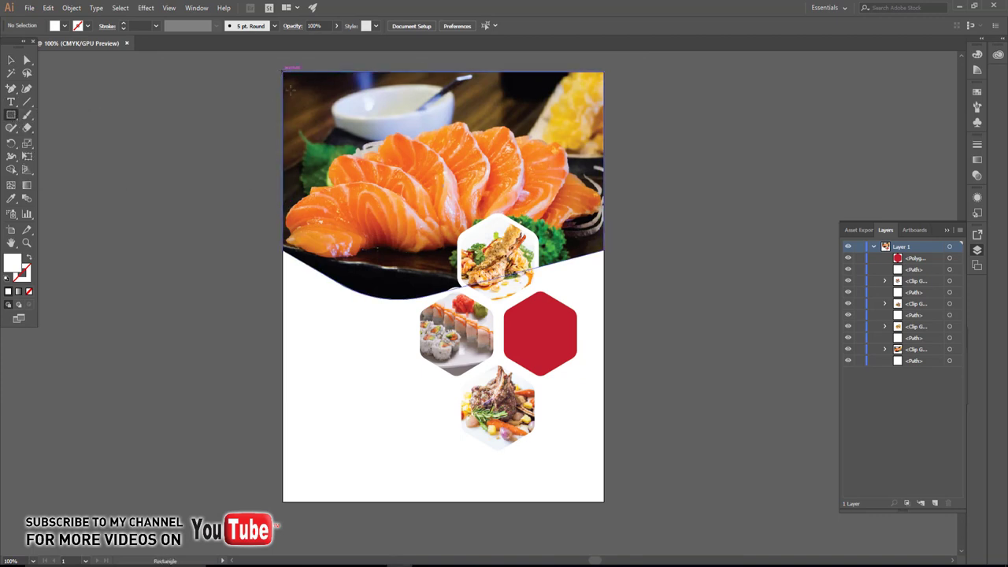
pyautogui.moveTo(284, 72); pyautogui.dragTo(604, 501)
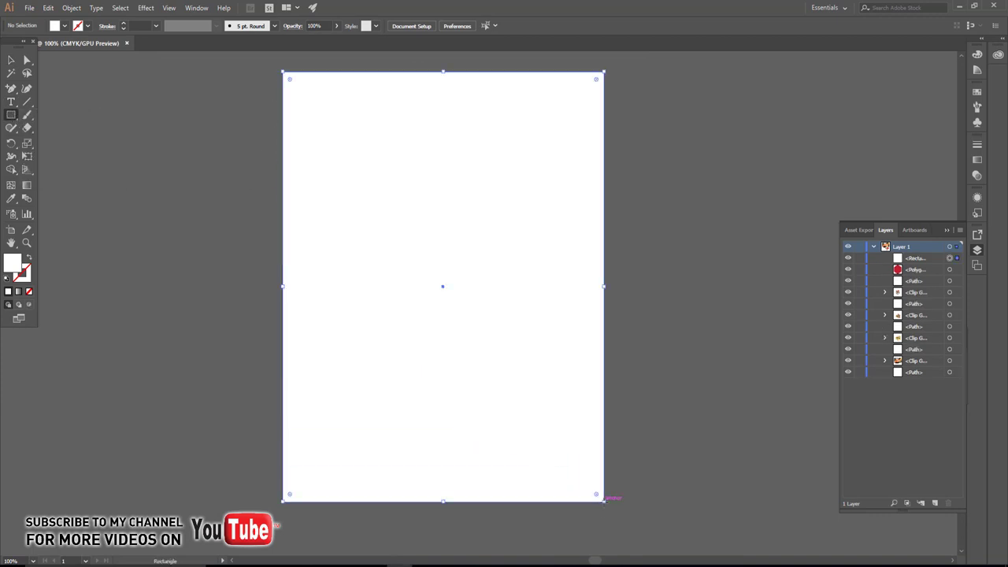
pyautogui.click(11, 60)
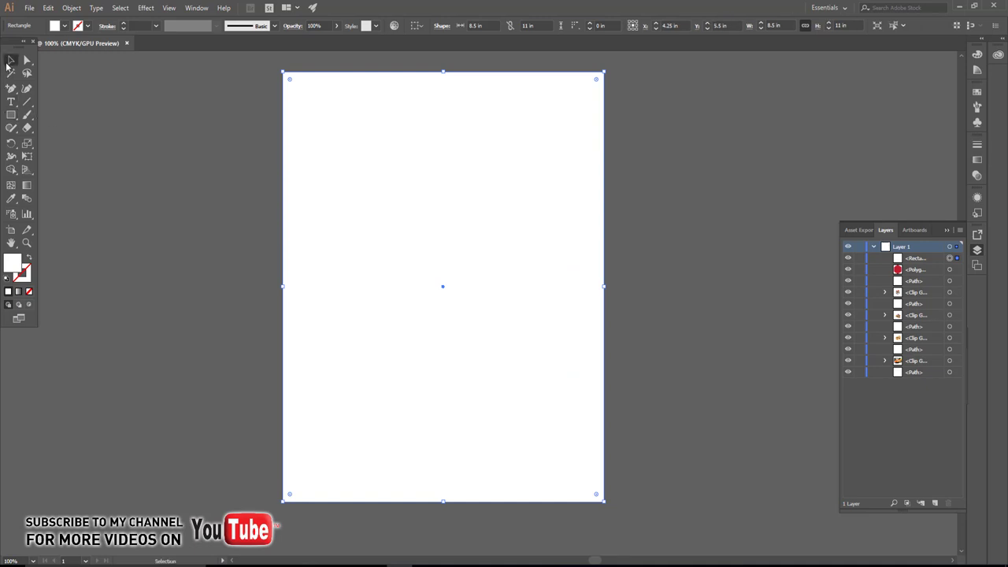
pyautogui.doubleClick(14, 264)
pyautogui.write('181f')
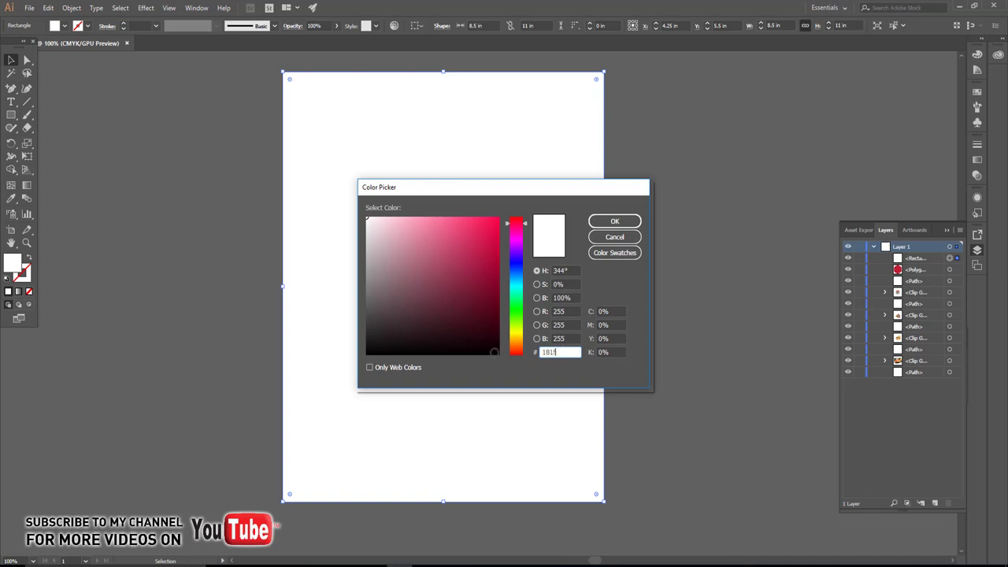
pyautogui.write('32')
pyautogui.press('Return')
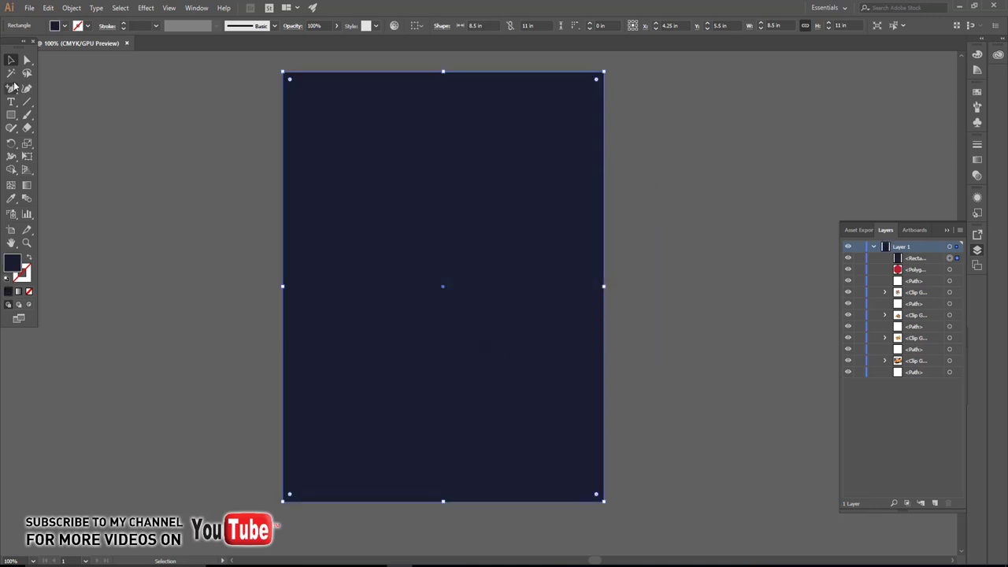
# Step: Send the navy rectangle behind all artwork and lock it in Layers
pyautogui.rightClick(379, 341)
pyautogui.moveTo(417, 285)
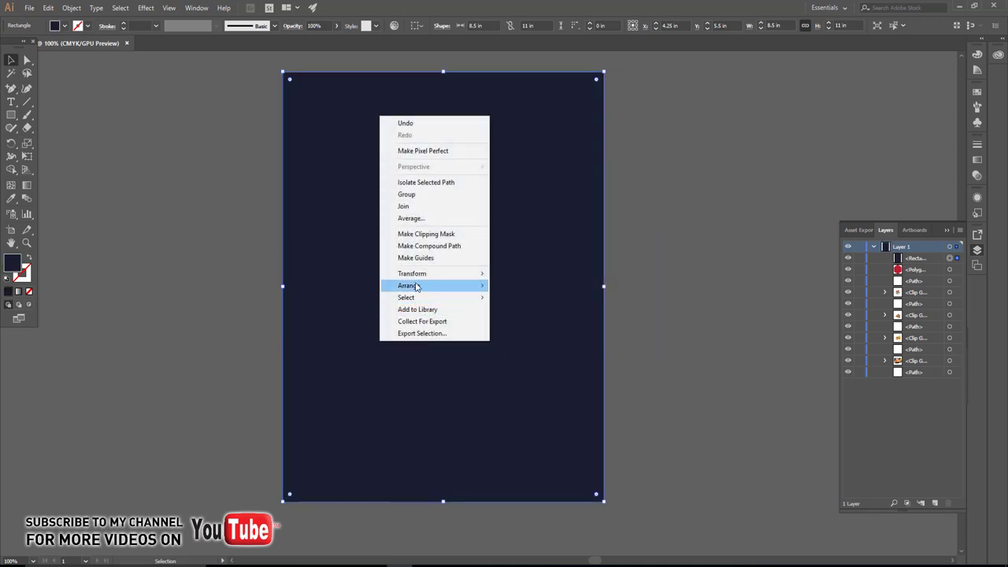
pyautogui.click(552, 322)
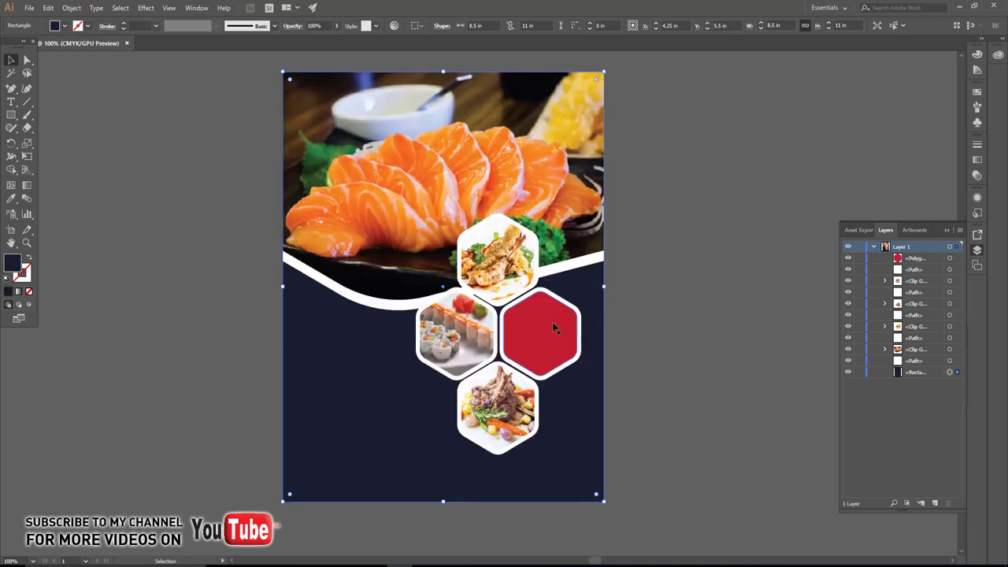
pyautogui.click(680, 363)
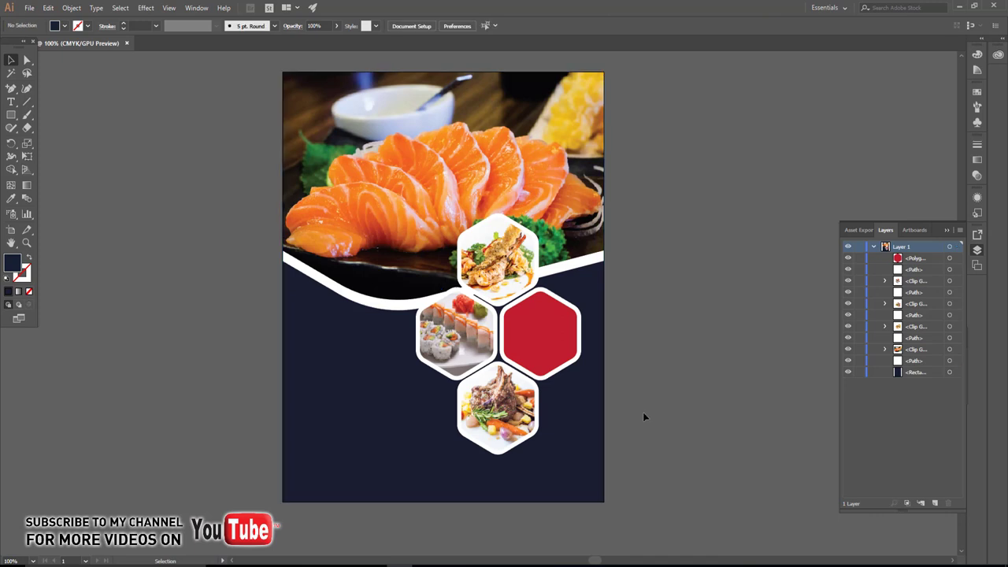
pyautogui.click(859, 371)
# Step: Move the hexagon cluster up and to the right
pyautogui.hotkey('ctrl', 'a')
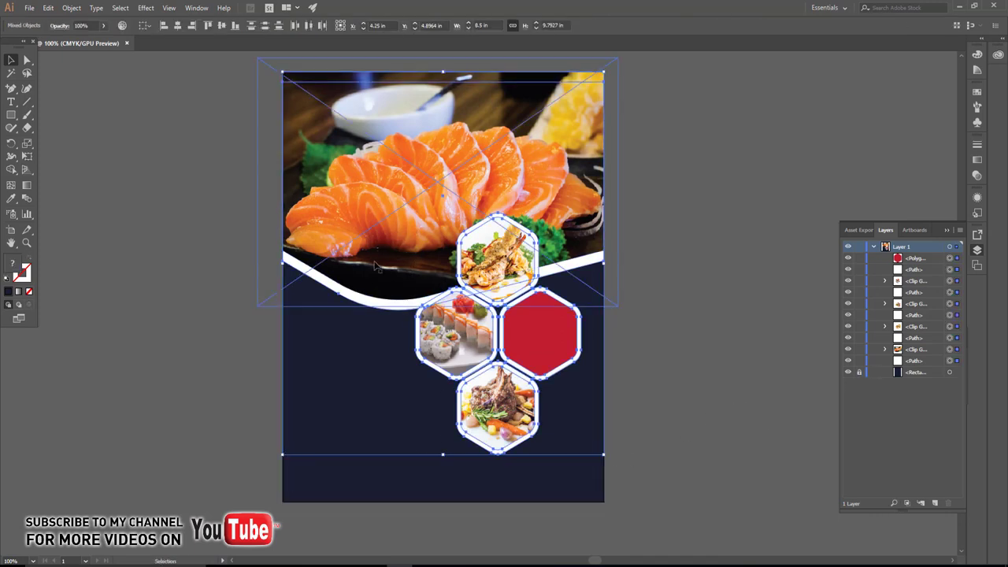
pyautogui.keyDown('shift'); pyautogui.click(397, 237); pyautogui.keyUp('shift')
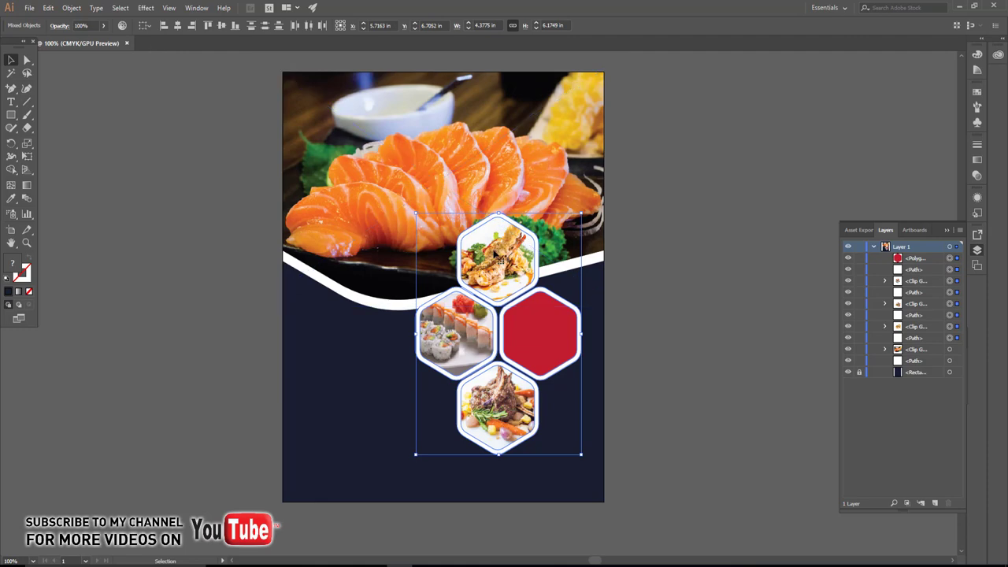
pyautogui.moveTo(499, 257); pyautogui.dragTo(512, 226)
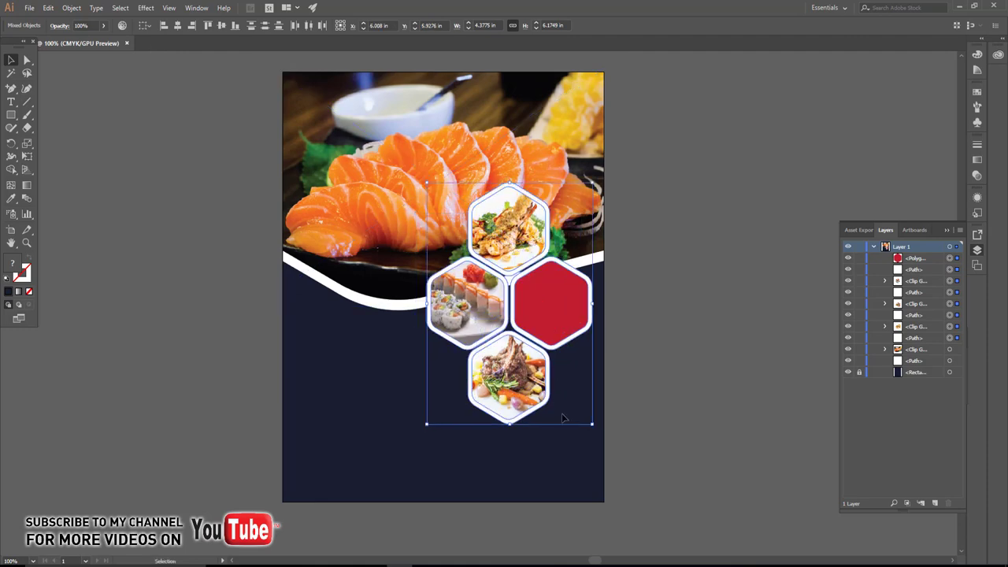
pyautogui.click(666, 420)
# Step: Alt-drag a duplicate of the white wave path slightly higher
pyautogui.scroll(1, 590, 420)
pyautogui.hscroll(-2, 472, 362)
pyautogui.click(375, 315)
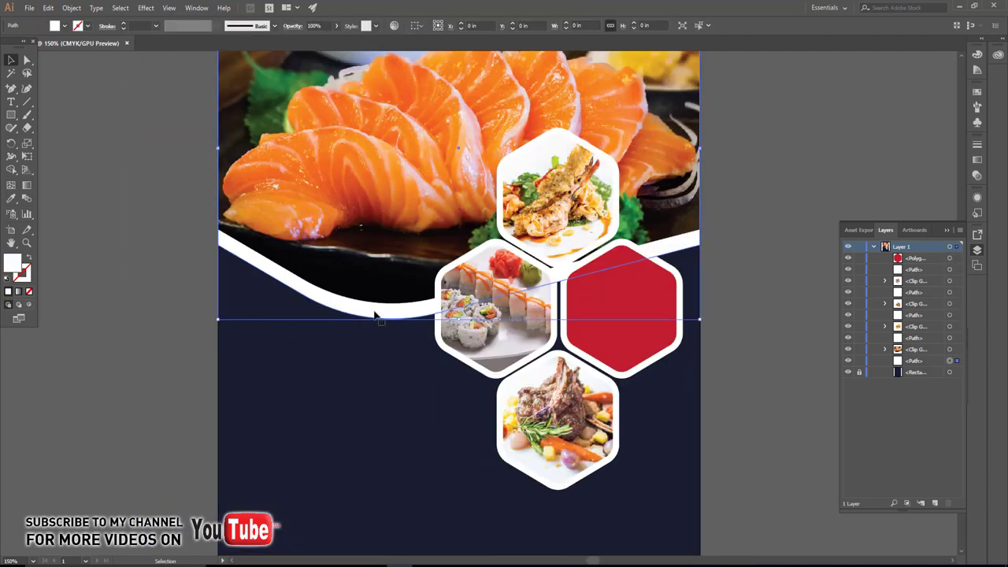
pyautogui.scroll(2, 374, 315)
pyautogui.moveTo(371, 318); pyautogui.dragTo(378, 313)
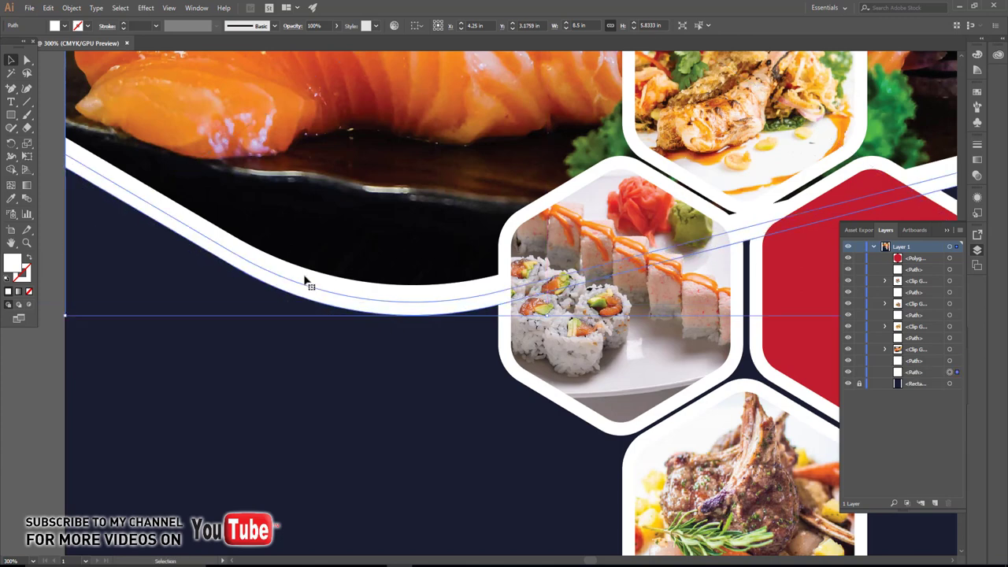
# Step: Color the upper wave copy red by sampling the red hexagon with the Eyedropper
pyautogui.click(306, 278)
pyautogui.click(12, 201)
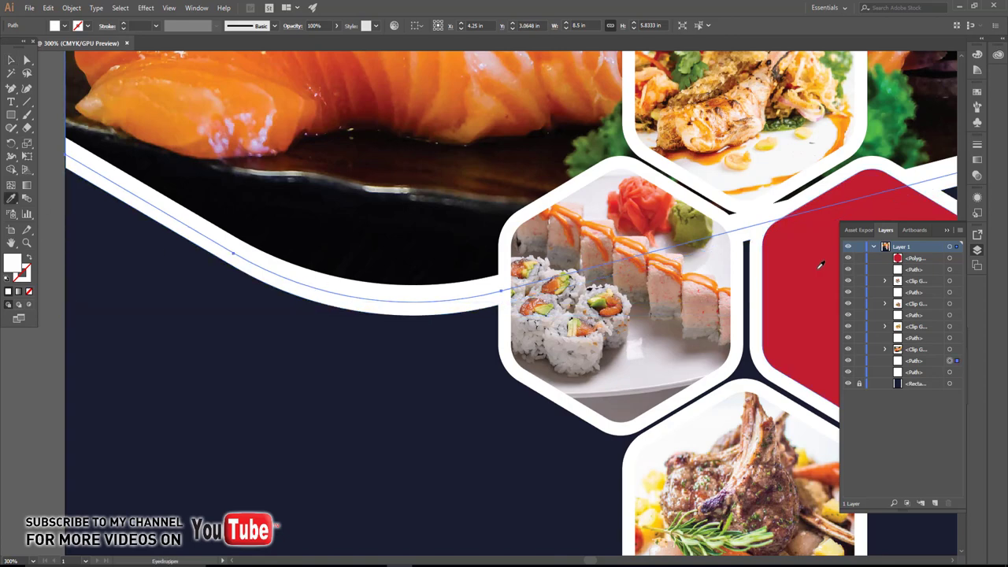
pyautogui.click(821, 266)
pyautogui.click(11, 62)
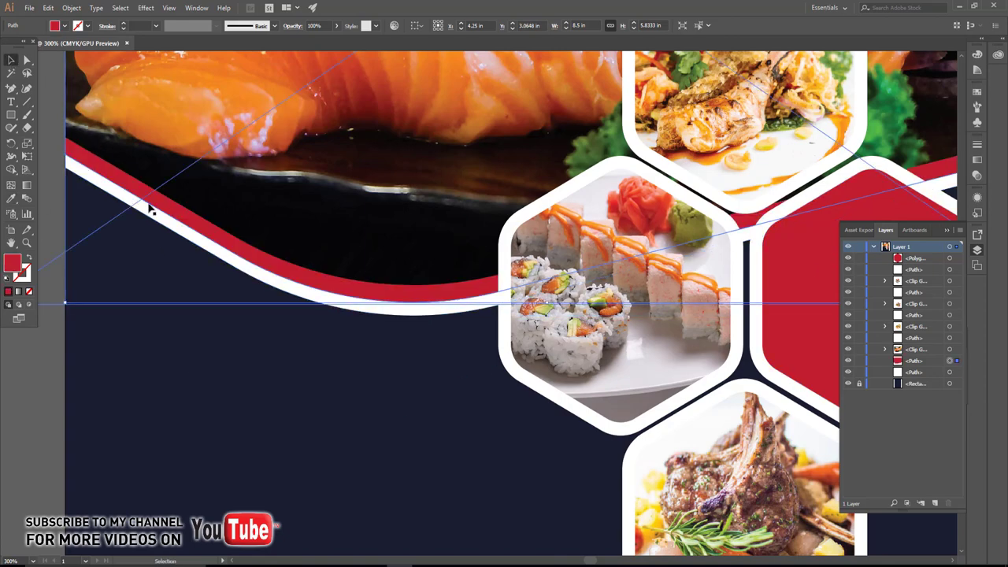
pyautogui.click(203, 382)
pyautogui.scroll(-5, 239, 369)
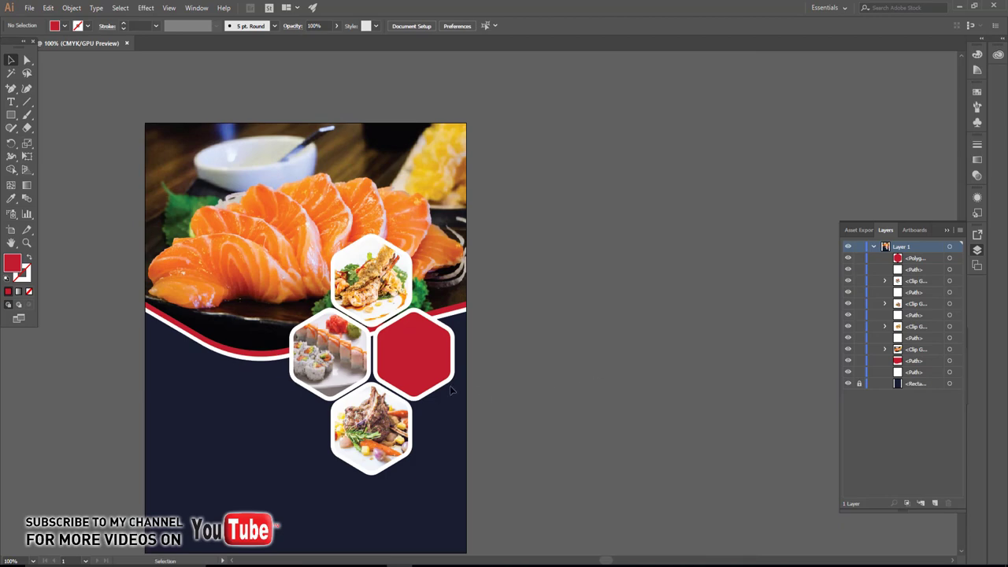
pyautogui.scroll(2, 451, 389)
pyautogui.scroll(1, 451, 389)
pyautogui.scroll(2, 453, 434)
# Step: Add a '20%' text object in Bebas Neue Regular beside the hexagons
pyautogui.moveTo(455, 477); pyautogui.dragTo(452, 437)
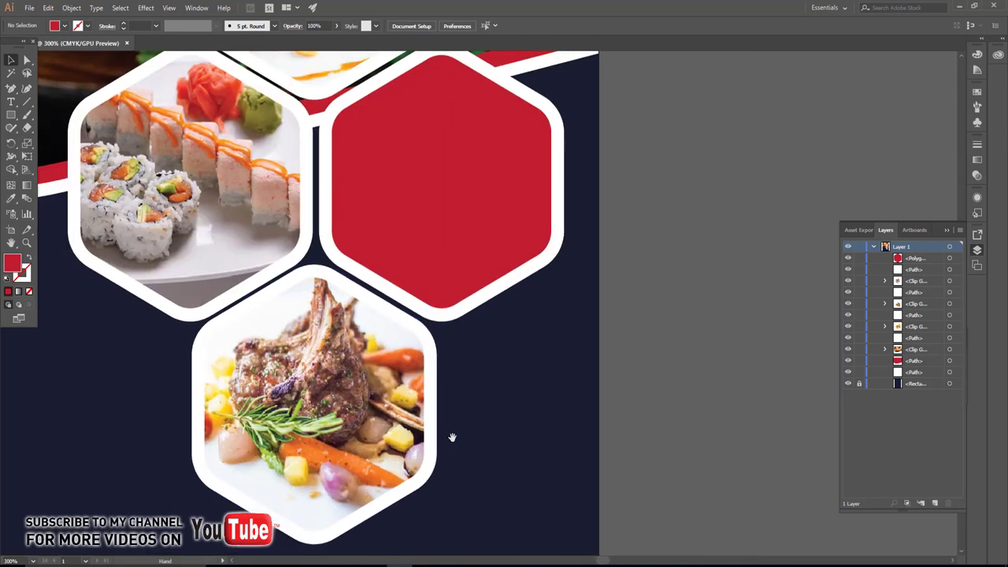
pyautogui.press('t')
pyautogui.click(579, 402)
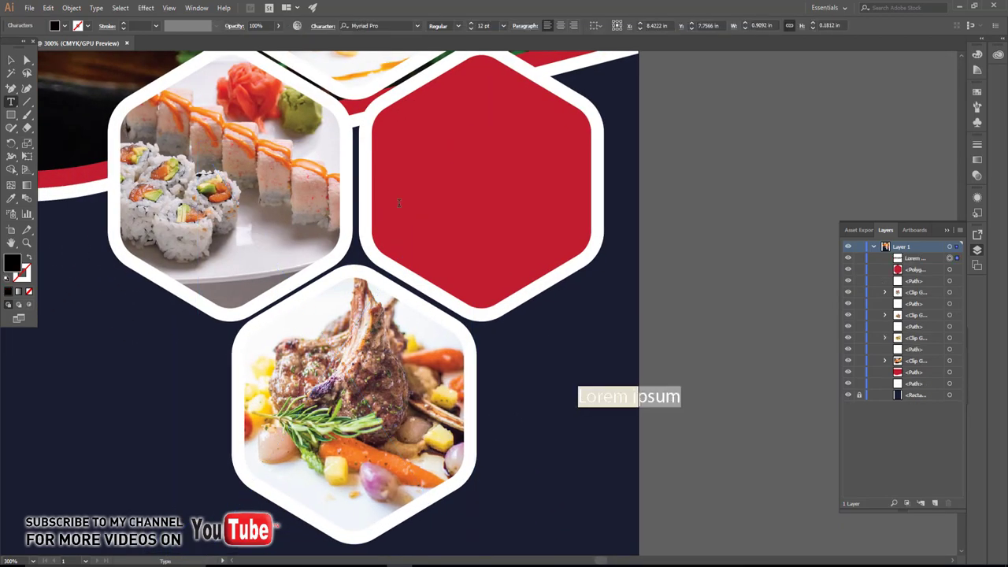
pyautogui.click(380, 26)
pyautogui.write('b')
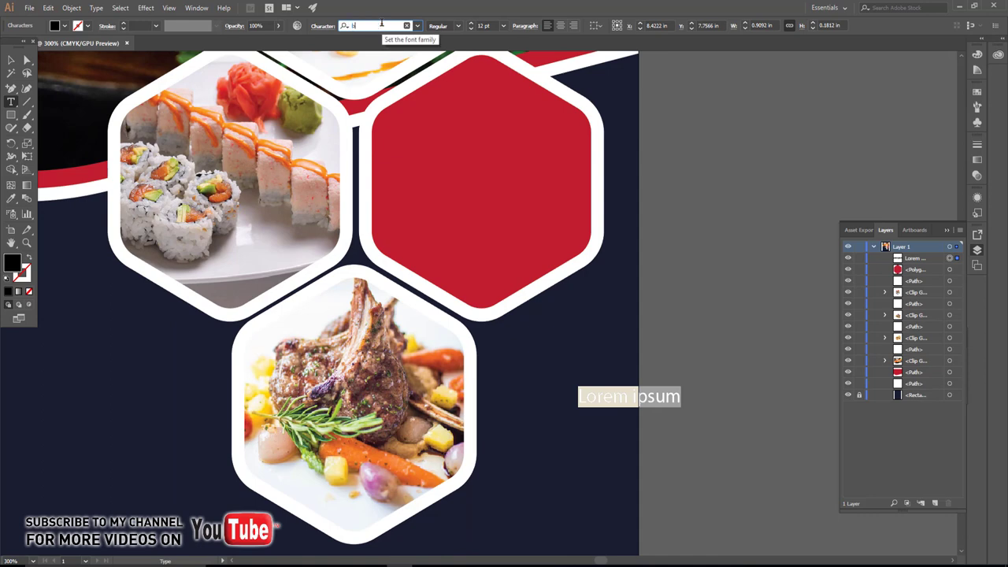
pyautogui.write('ebas')
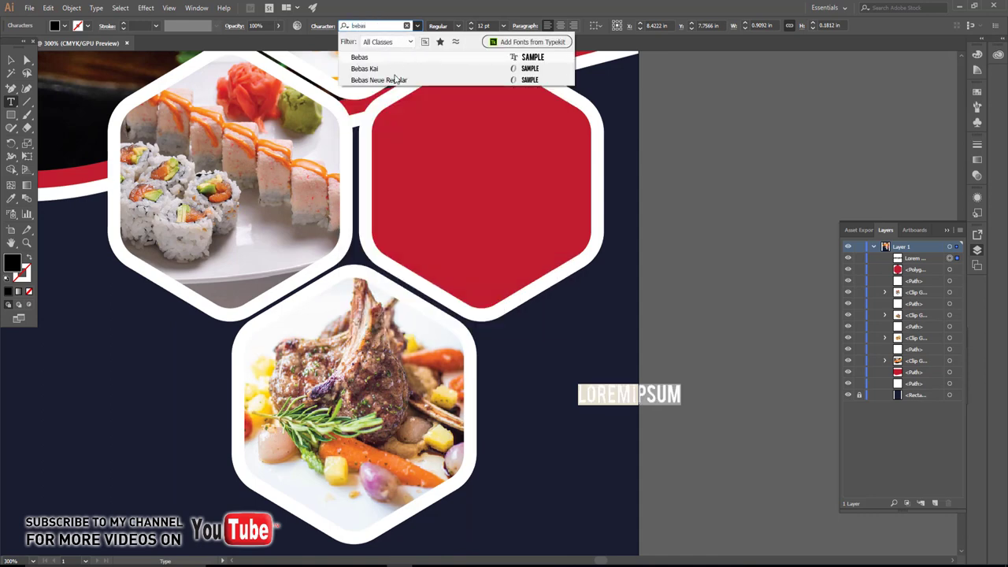
pyautogui.click(390, 81)
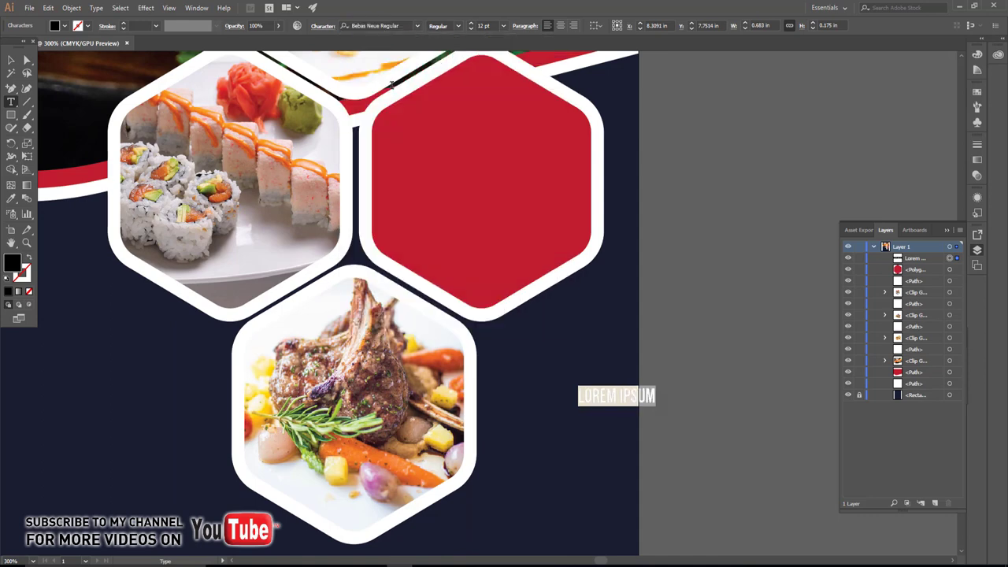
pyautogui.write('@')
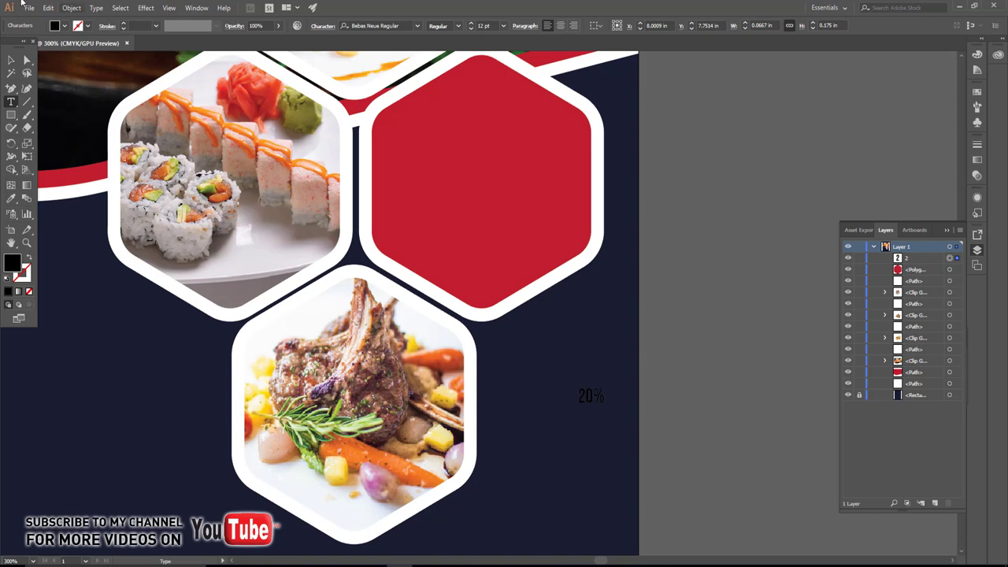
pyautogui.click(11, 60)
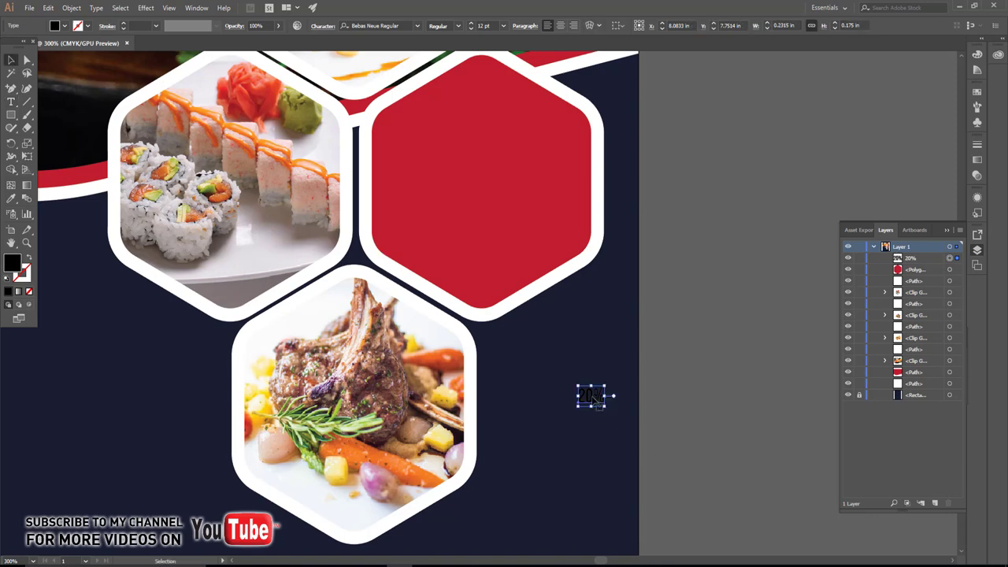
# Step: Move the 20% text into the red hexagon and make it white
pyautogui.moveTo(594, 398); pyautogui.dragTo(453, 149)
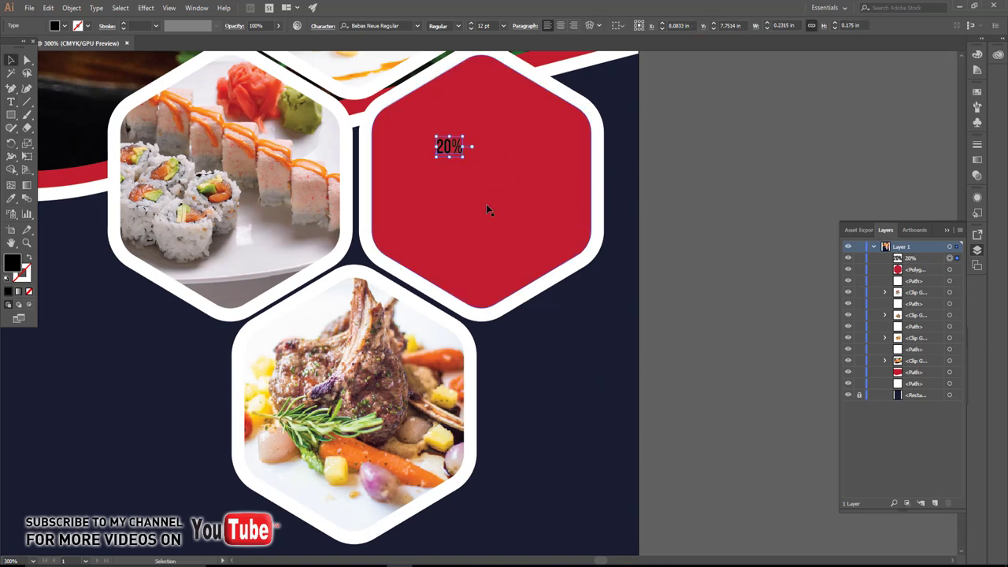
pyautogui.click(64, 26)
pyautogui.click(19, 41)
pyautogui.click(547, 365)
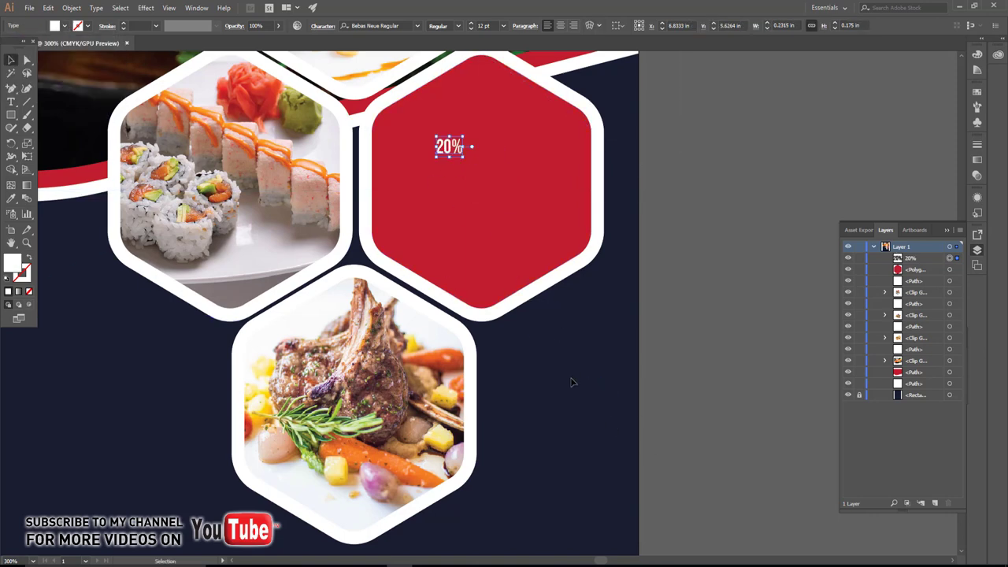
pyautogui.click(543, 309)
pyautogui.scroll(-1, 533, 231)
pyautogui.scroll(3, 533, 236)
# Step: Enlarge the 20% text inside the hexagon and duplicate it below
pyautogui.click(531, 272)
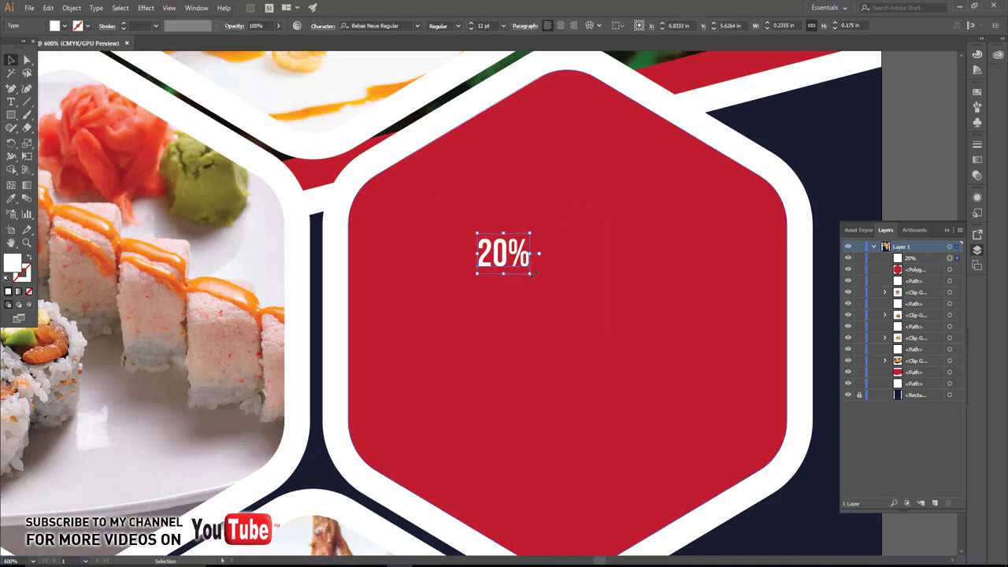
pyautogui.moveTo(537, 281)
pyautogui.mouseDown()
pyautogui.moveTo(682, 416)
pyautogui.moveTo(675, 287)
pyautogui.moveTo(728, 348)
pyautogui.mouseUp()
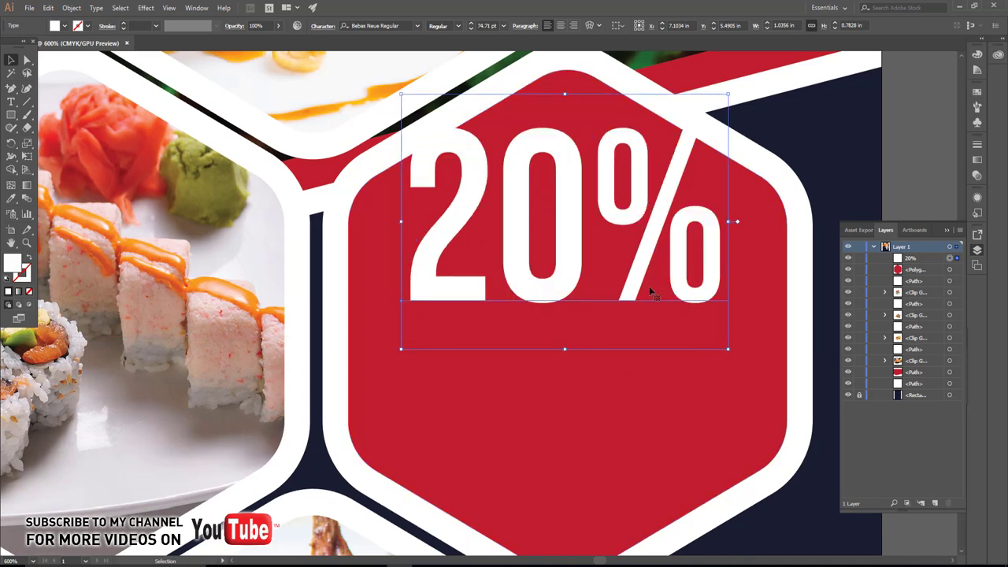
pyautogui.moveTo(638, 275)
pyautogui.mouseDown()
pyautogui.moveTo(641, 315)
pyautogui.moveTo(607, 394)
pyautogui.mouseUp()
pyautogui.scroll(-2, 641, 315)
# Step: Change the copy's text to 'DISCOUNT' and shrink it to fit the hexagon
pyautogui.doubleClick(607, 386)
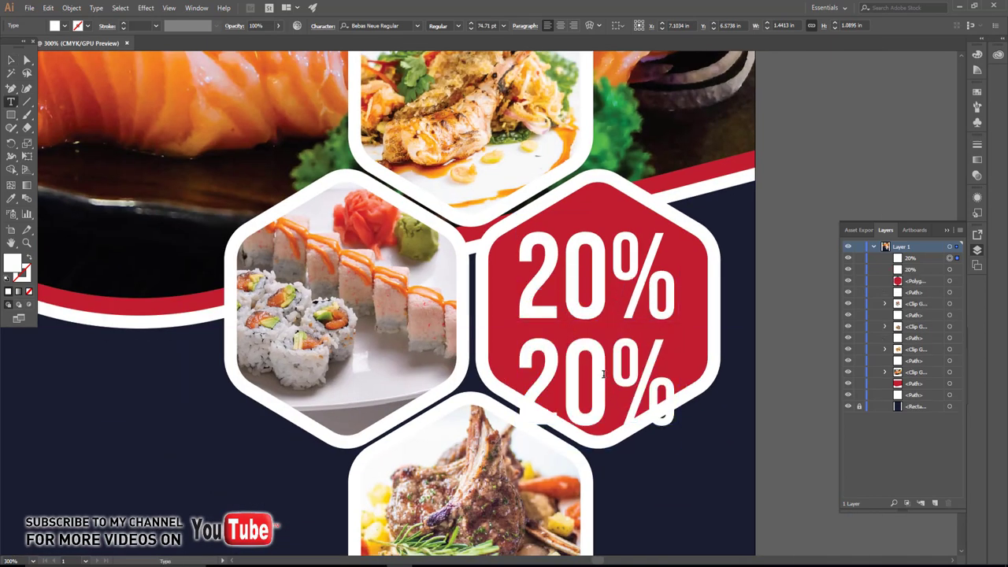
pyautogui.hotkey('ctrl', 'a')
pyautogui.write('dis')
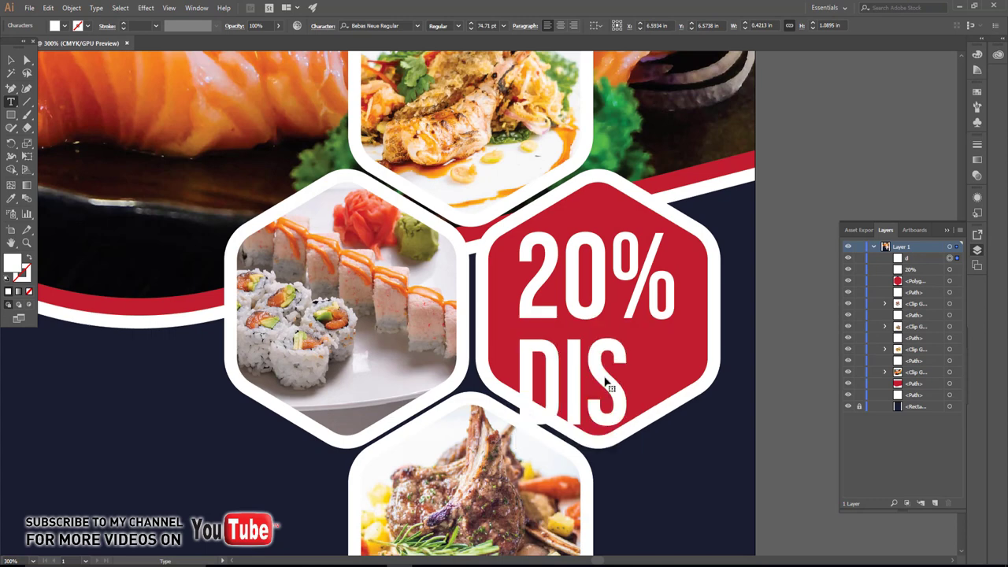
pyautogui.write('count')
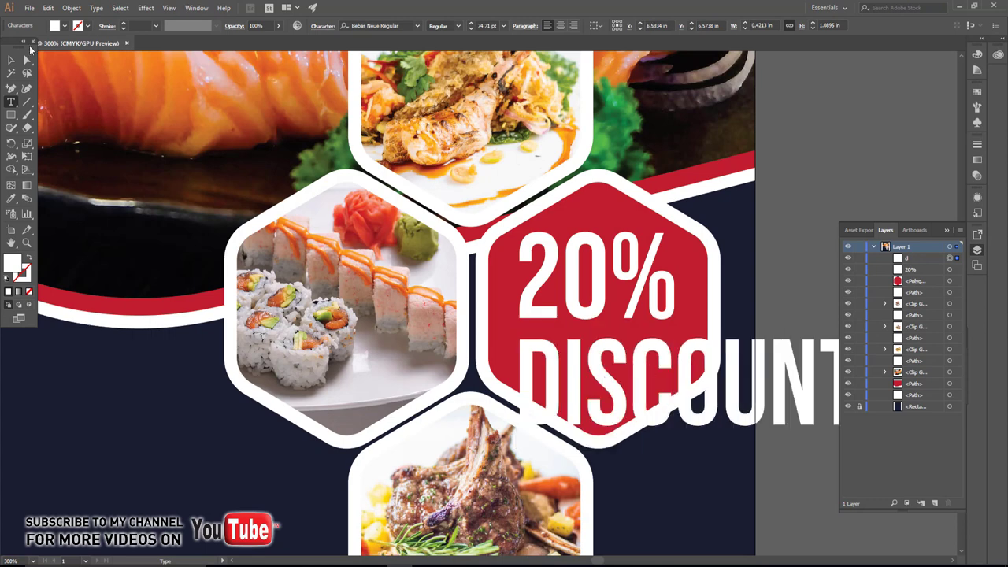
pyautogui.click(11, 60)
pyautogui.moveTo(761, 383); pyautogui.dragTo(650, 347)
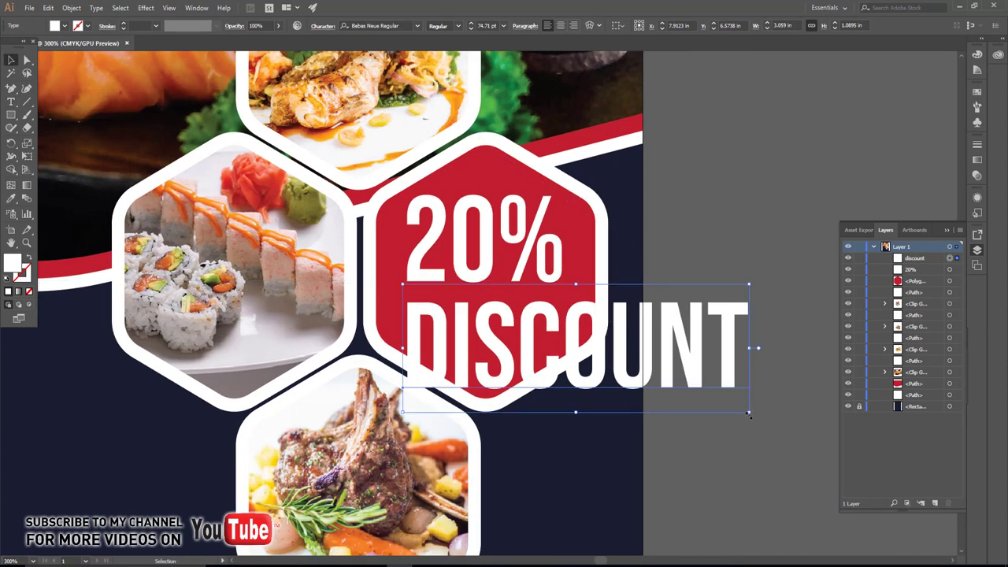
pyautogui.moveTo(748, 413); pyautogui.dragTo(563, 379)
pyautogui.click(712, 289)
pyautogui.scroll(-2, 654, 319)
pyautogui.moveTo(625, 298)
pyautogui.mouseDown()
pyautogui.moveTo(670, 298)
pyautogui.moveTo(673, 283)
pyautogui.mouseUp()
pyautogui.moveTo(643, 355); pyautogui.dragTo(661, 317)
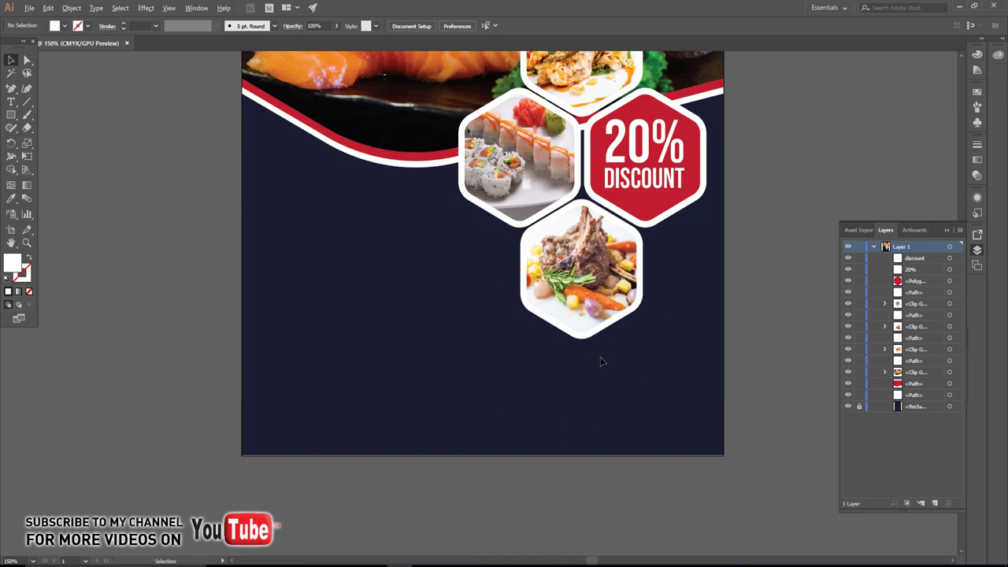
pyautogui.scroll(-1, 601, 361)
# Step: Draw a white rectangle across the bottom and raise a peak on its top edge
pyautogui.click(13, 116)
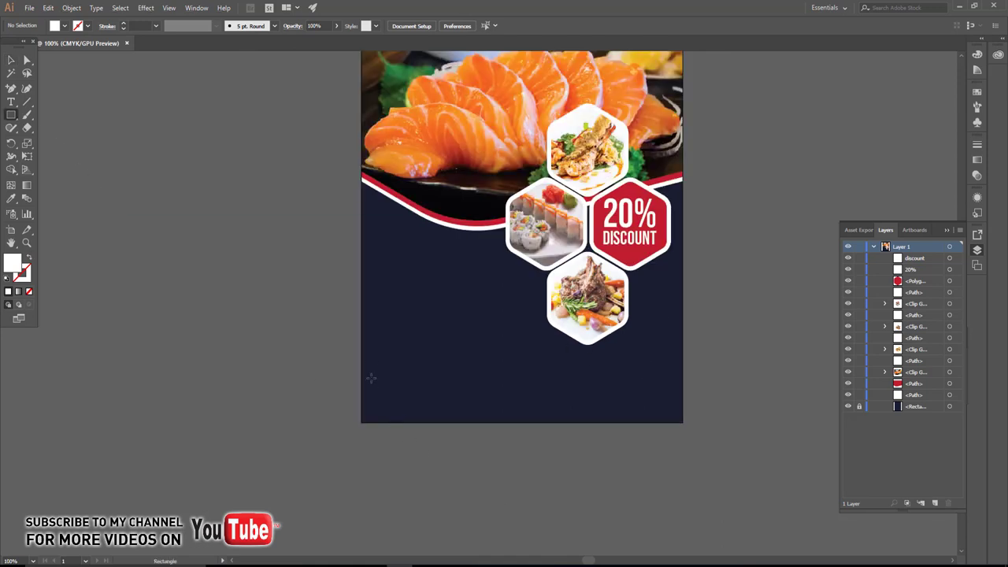
pyautogui.moveTo(362, 310); pyautogui.dragTo(684, 454)
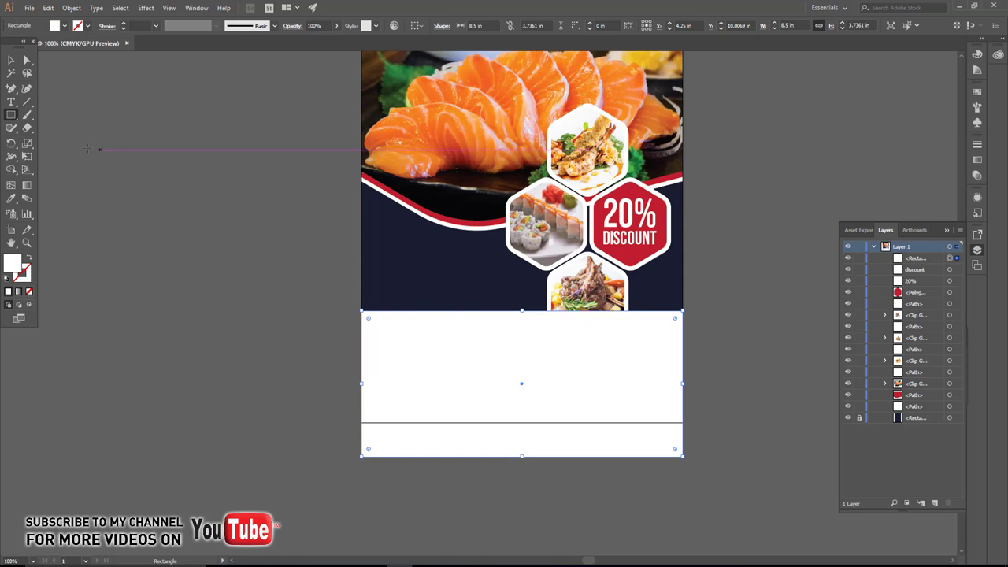
pyautogui.click(27, 60)
pyautogui.click(10, 89)
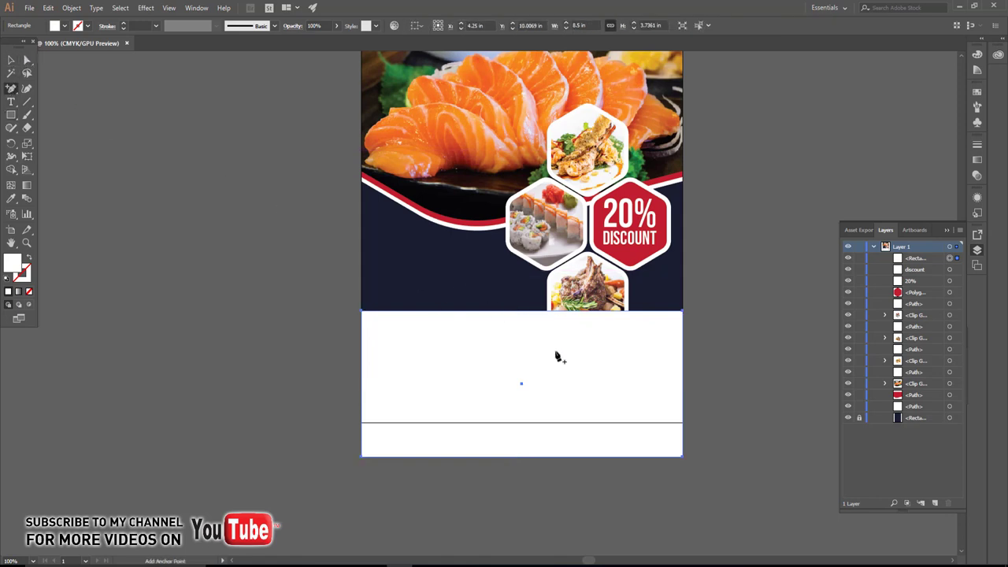
pyautogui.click(543, 312)
pyautogui.press('a')
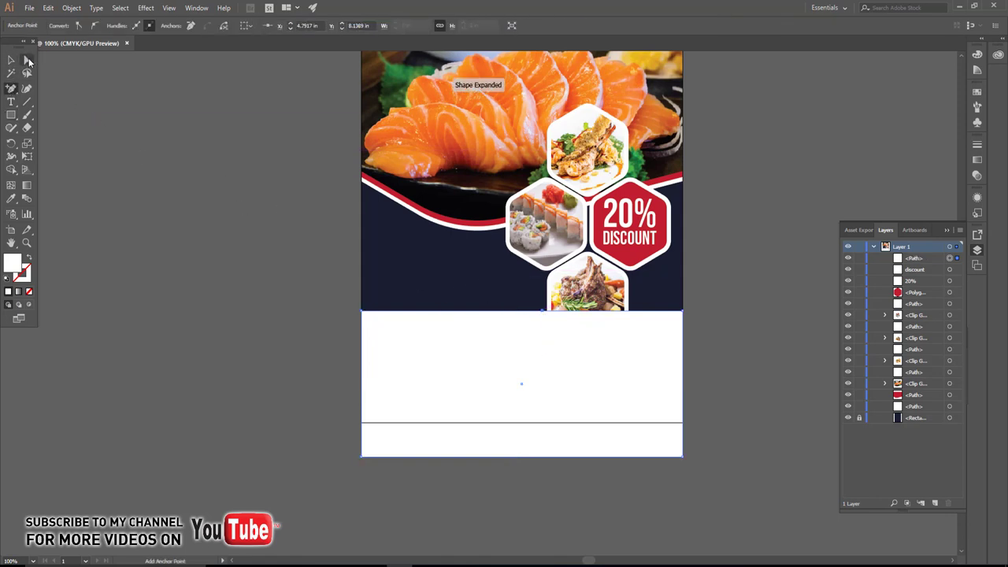
pyautogui.moveTo(541, 313)
pyautogui.mouseDown()
pyautogui.moveTo(581, 283)
pyautogui.moveTo(582, 292)
pyautogui.mouseUp()
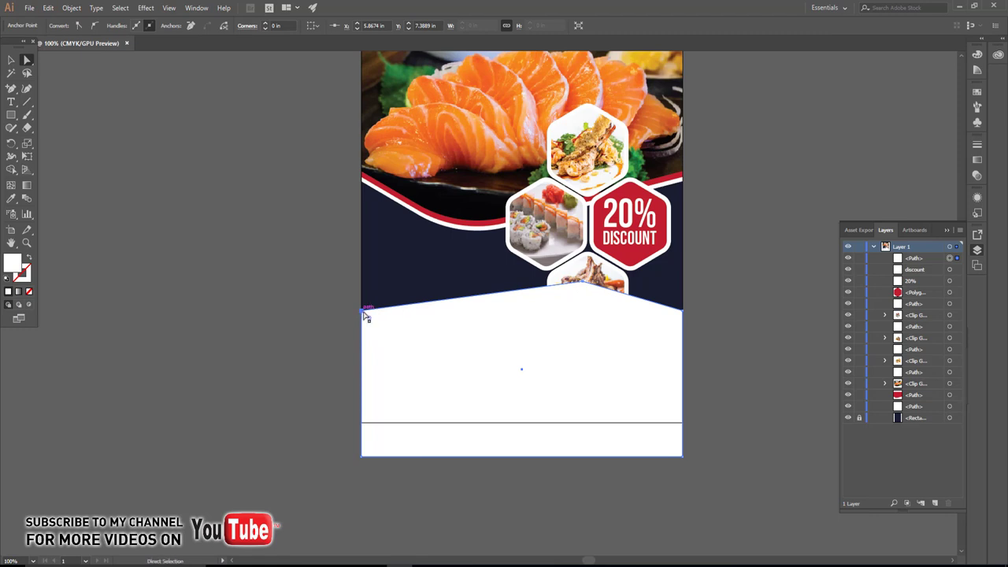
pyautogui.moveTo(362, 310); pyautogui.dragTo(363, 365)
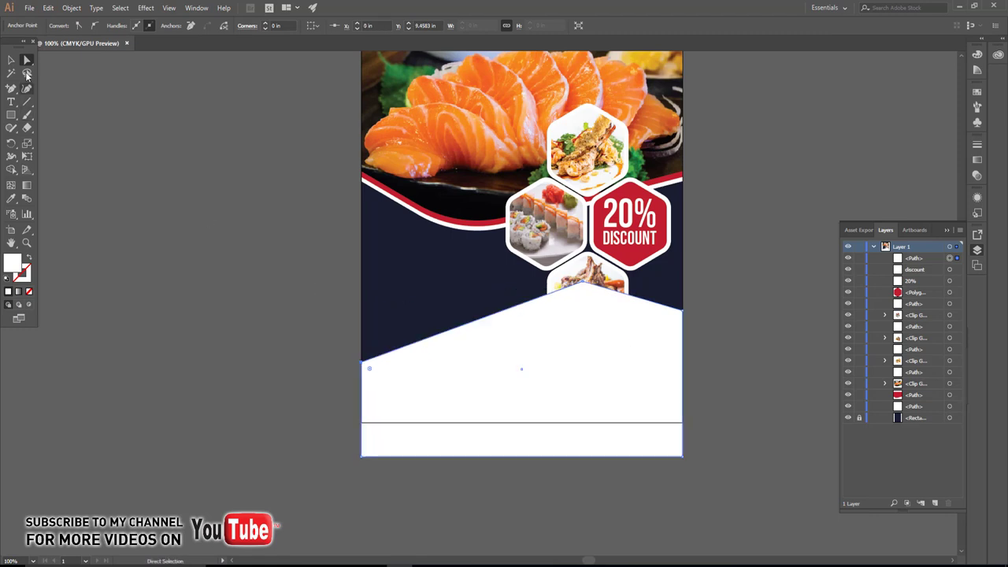
# Step: Round off the white shape's peak and narrow it from the left
pyautogui.click(11, 60)
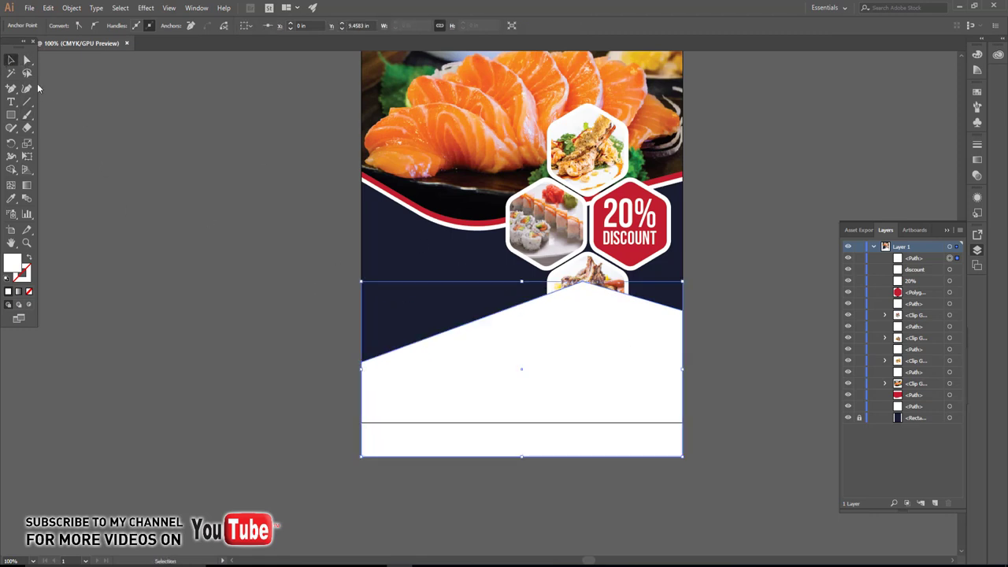
pyautogui.click(26, 60)
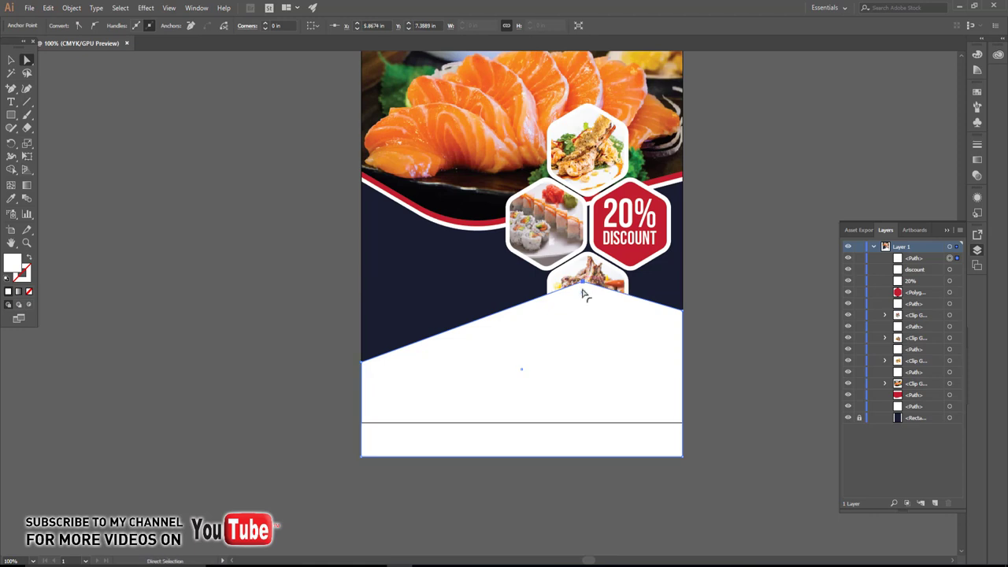
pyautogui.moveTo(584, 293); pyautogui.dragTo(588, 432)
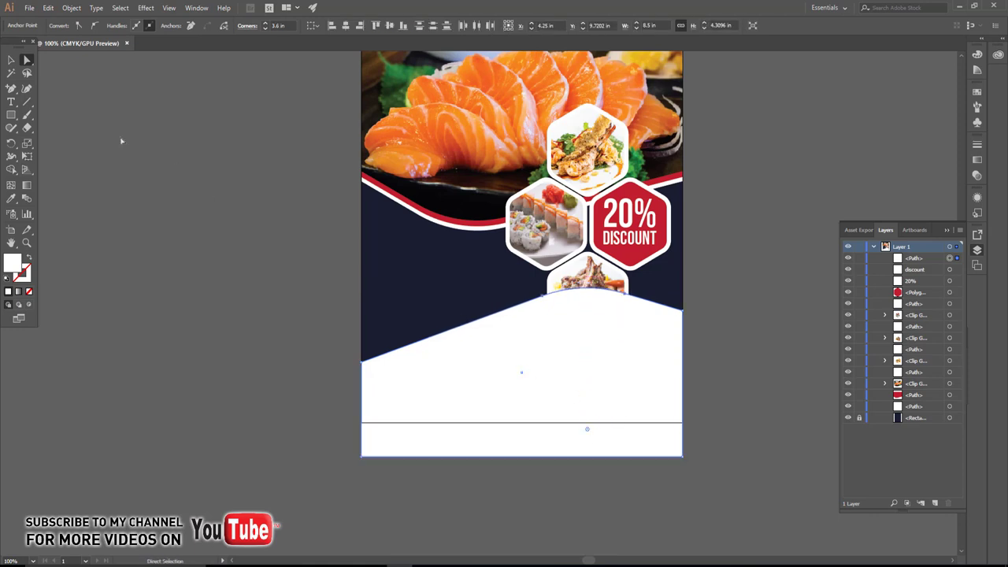
pyautogui.click(12, 60)
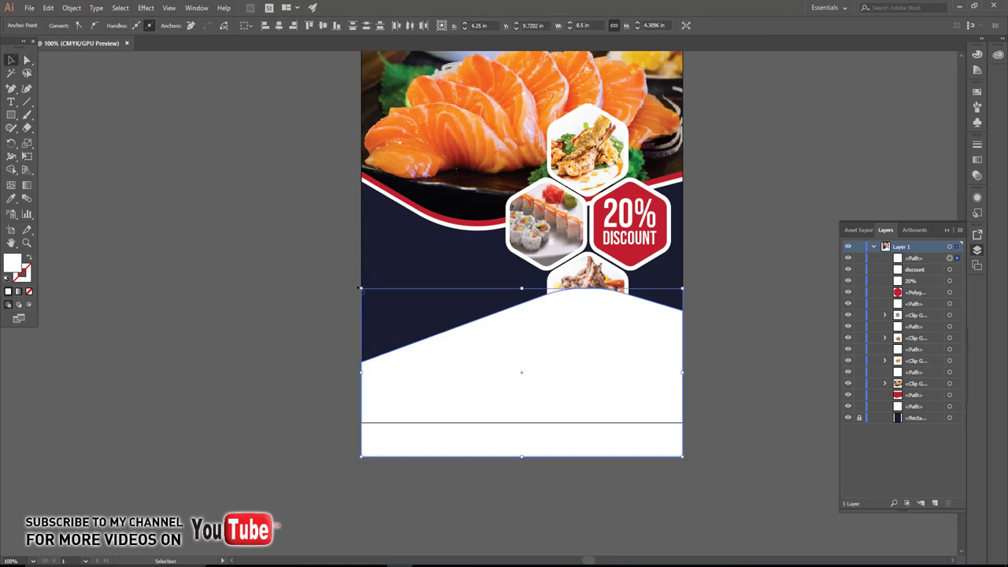
pyautogui.moveTo(361, 289); pyautogui.dragTo(467, 345)
pyautogui.click(541, 476)
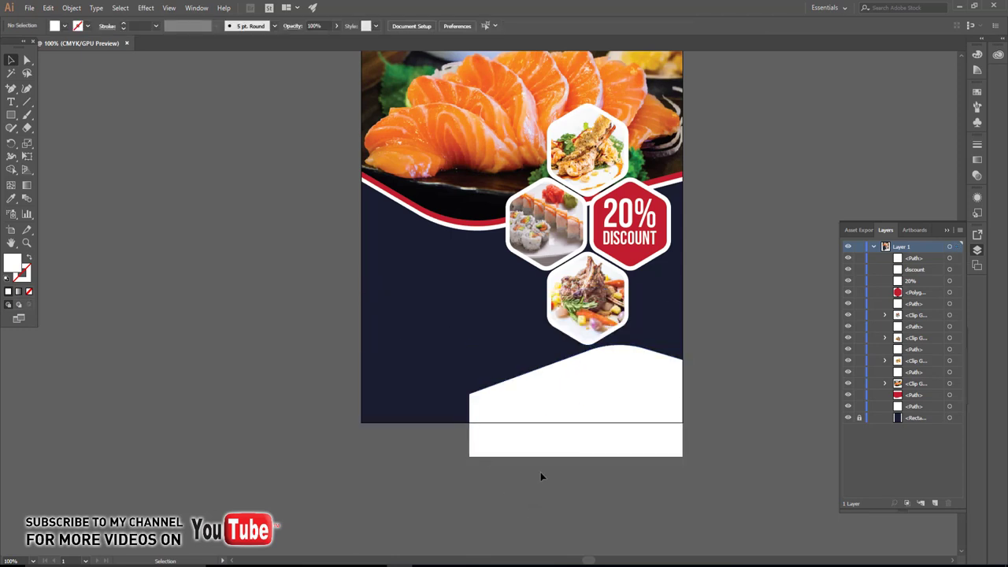
# Step: Stretch the wave shape down, widen it past both page edges, and nudge it down
pyautogui.click(545, 449)
pyautogui.moveTo(576, 457); pyautogui.dragTo(581, 515)
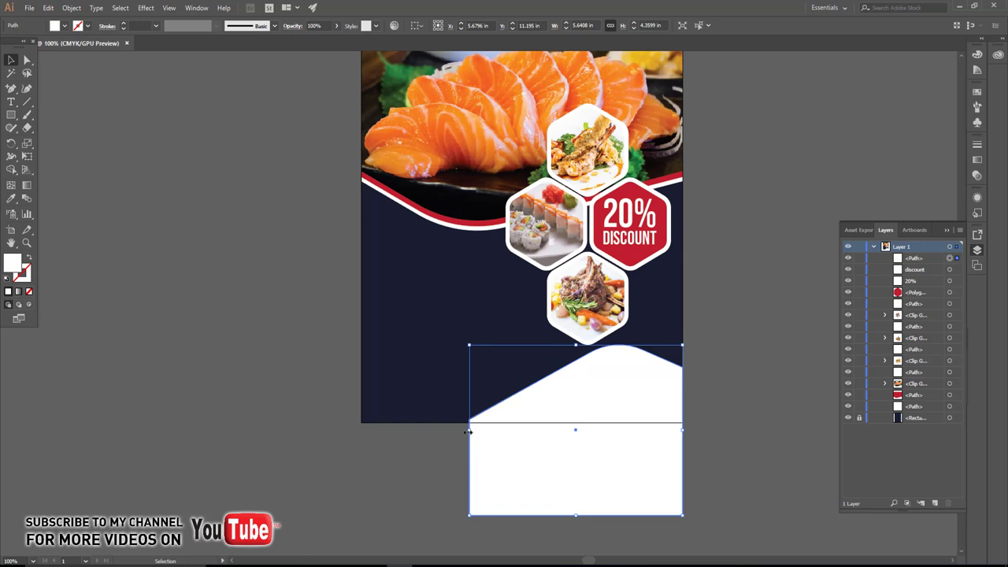
pyautogui.moveTo(468, 432); pyautogui.dragTo(437, 431)
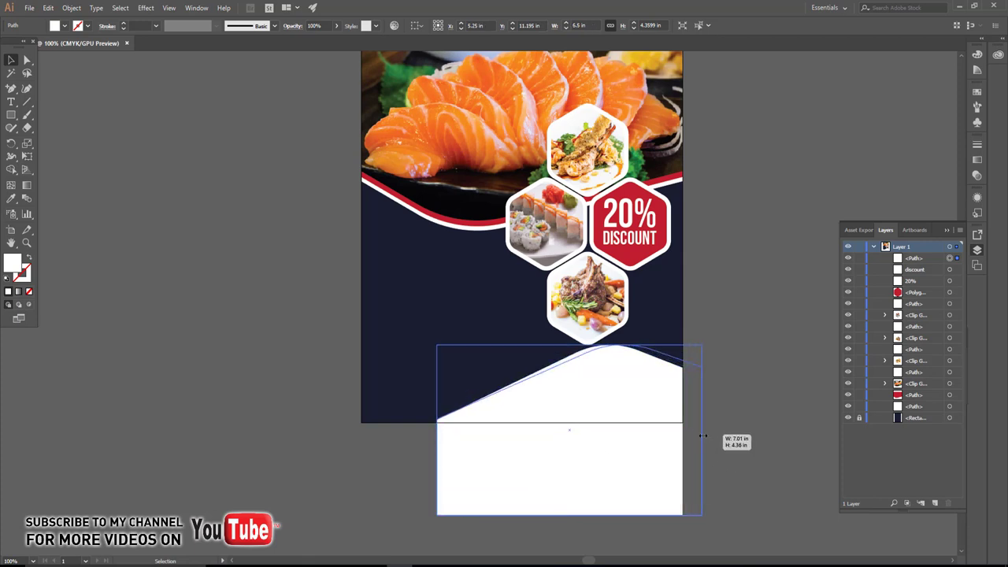
pyautogui.moveTo(683, 431); pyautogui.dragTo(701, 441)
pyautogui.scroll(1, 702, 441)
pyautogui.keyDown('shift'); pyautogui.click(597, 367); pyautogui.keyUp('shift')
pyautogui.moveTo(597, 367); pyautogui.dragTo(612, 381)
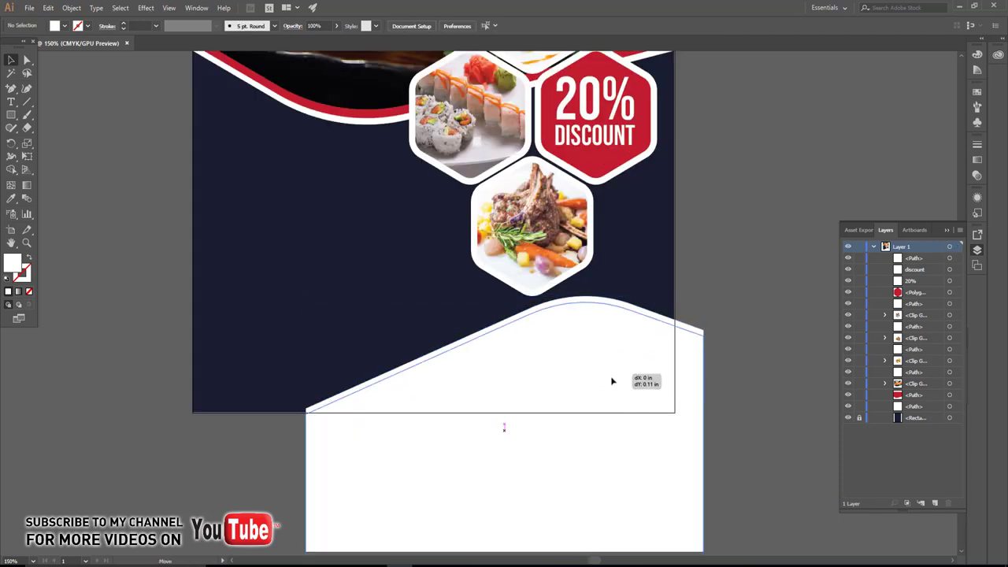
pyautogui.click(790, 381)
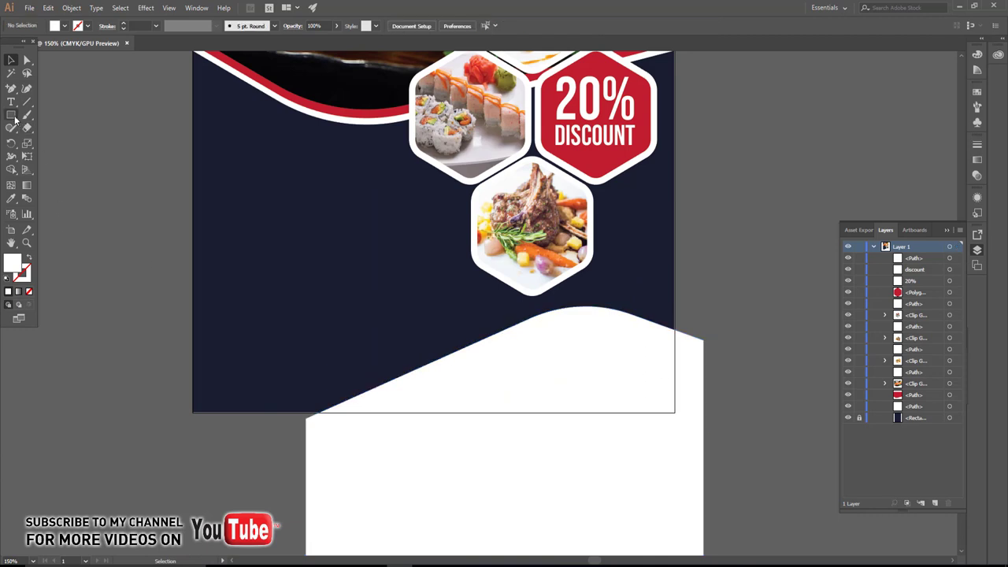
# Step: Trim the wave to the page with a helper rectangle and Shape Builder
pyautogui.moveTo(14, 118); pyautogui.dragTo(51, 113)
pyautogui.moveTo(261, 263)
pyautogui.mouseDown()
pyautogui.moveTo(567, 424)
pyautogui.moveTo(675, 412)
pyautogui.mouseUp()
pyautogui.click(10, 60)
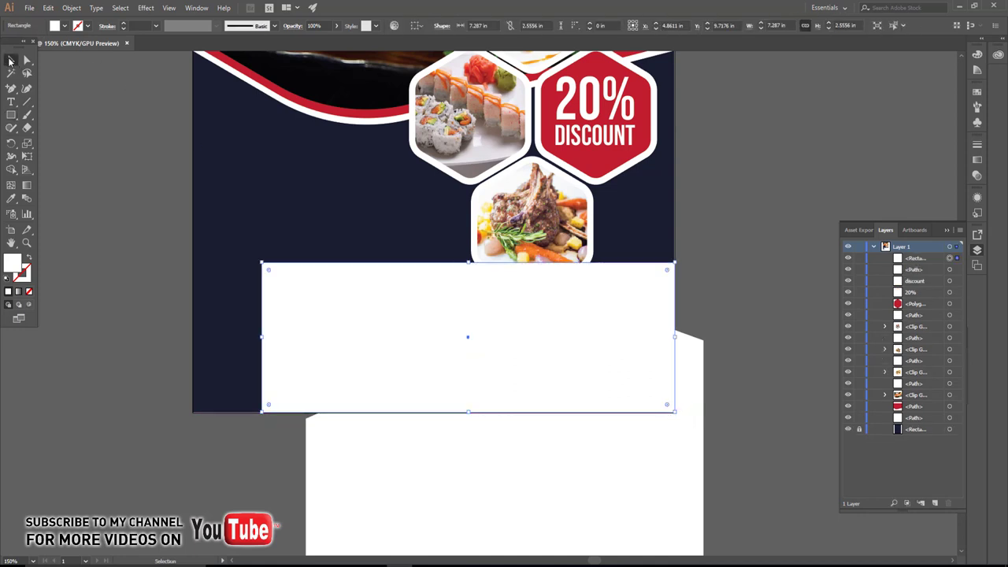
pyautogui.keyDown('shift'); pyautogui.click(372, 481); pyautogui.keyUp('shift')
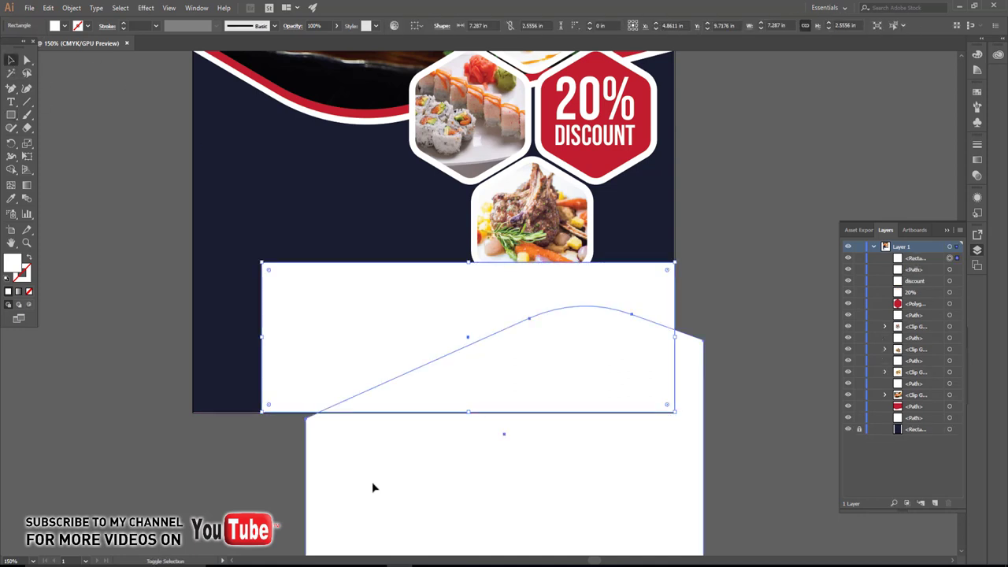
pyautogui.click(12, 167)
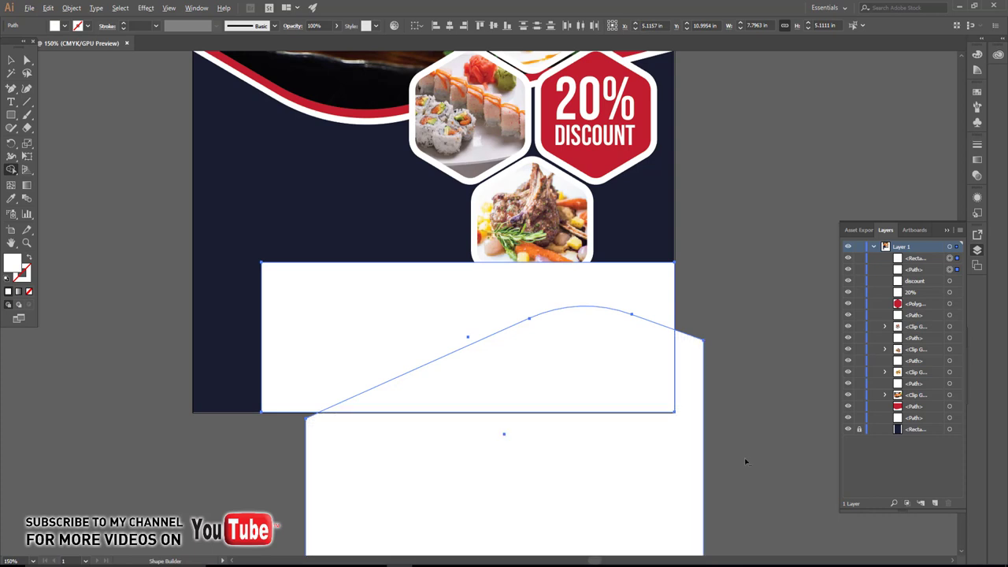
pyautogui.keyDown('alt'); pyautogui.click(596, 438); pyautogui.keyUp('alt')
pyautogui.keyDown('alt'); pyautogui.click(666, 297); pyautogui.keyUp('alt')
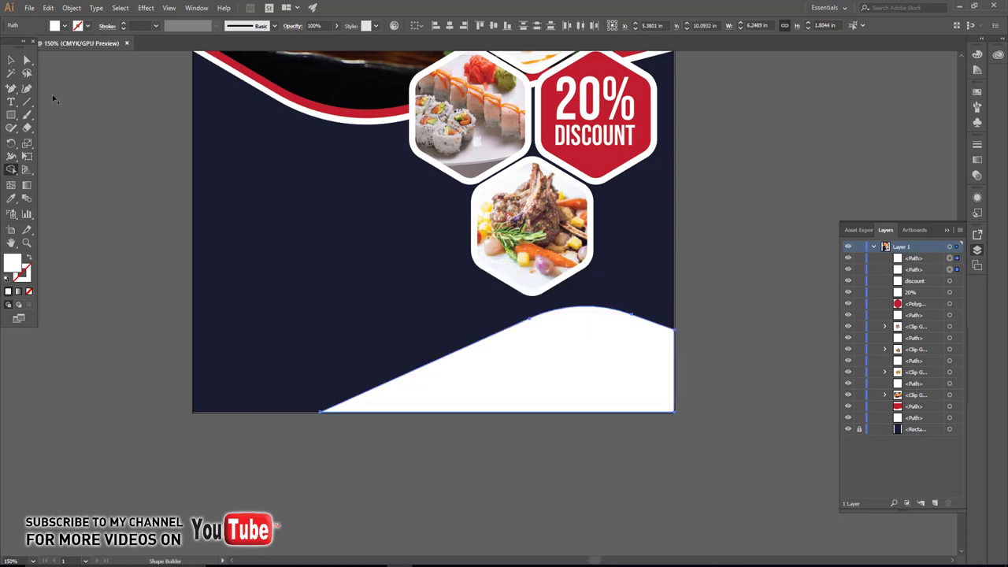
pyautogui.click(12, 62)
pyautogui.click(296, 455)
# Step: Paste a slightly larger in-place copy of the wave and fill it with the stripe's red
pyautogui.click(520, 403)
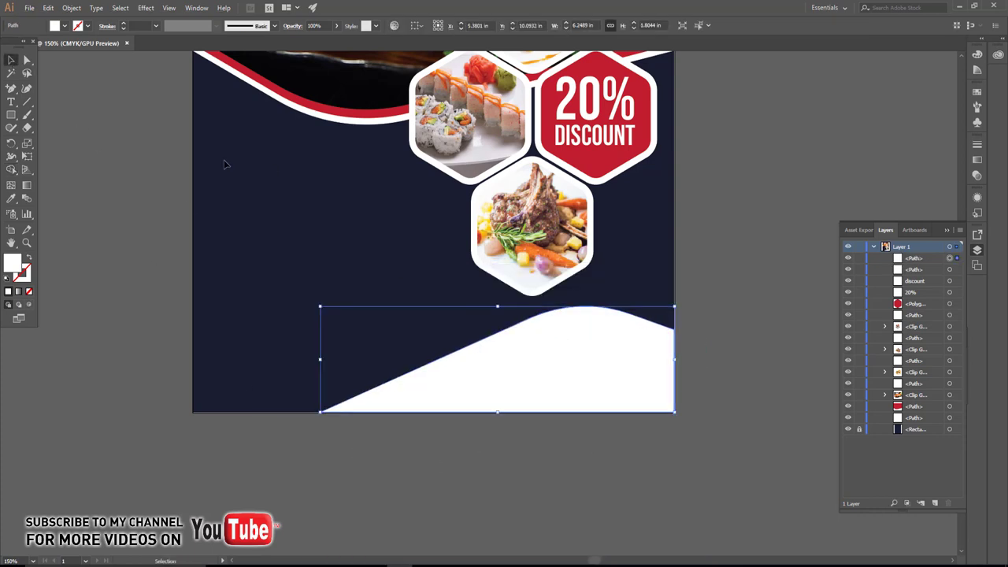
pyautogui.click(475, 436)
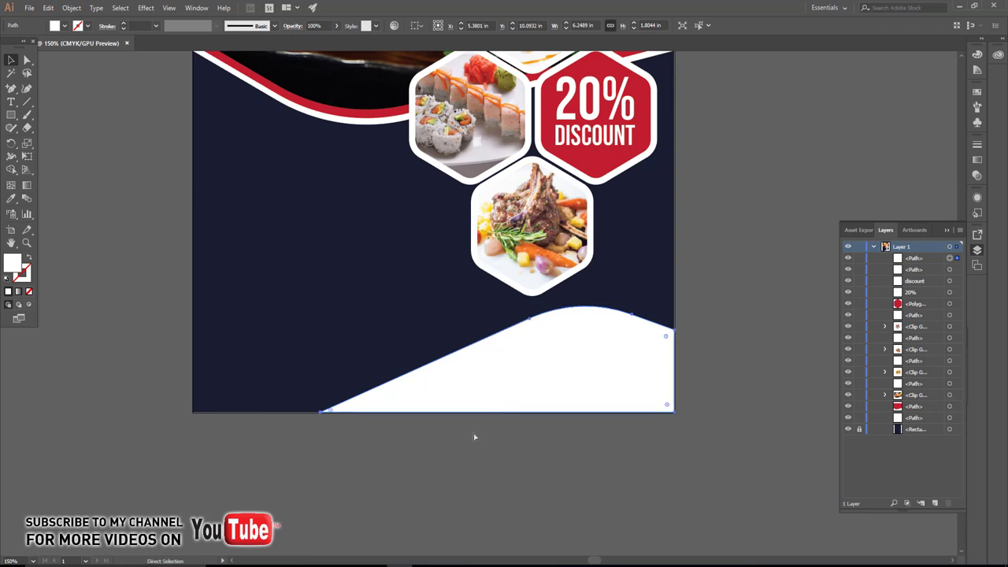
pyautogui.hotkey('ctrl', 'f')
pyautogui.moveTo(320, 307); pyautogui.dragTo(309, 302)
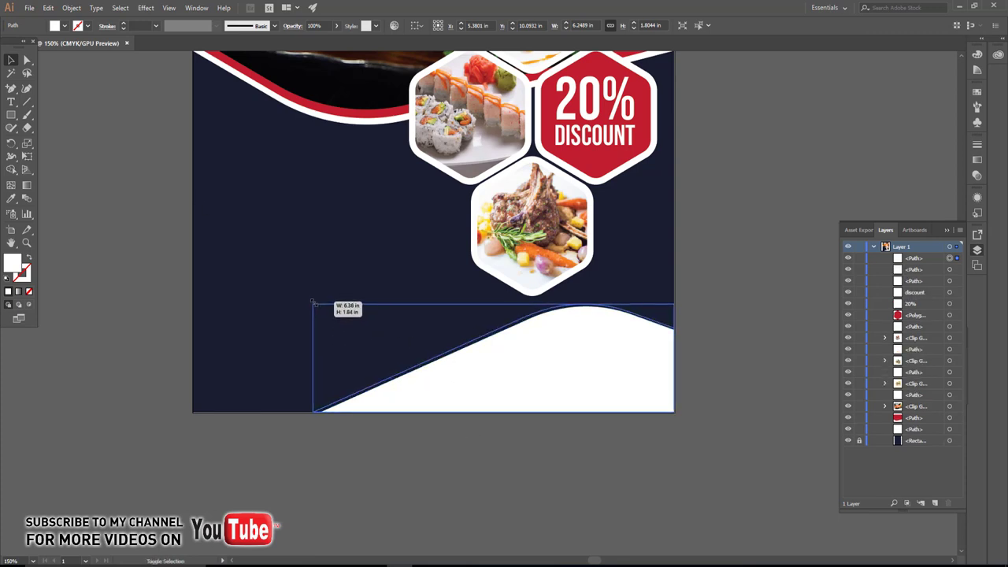
pyautogui.click(11, 199)
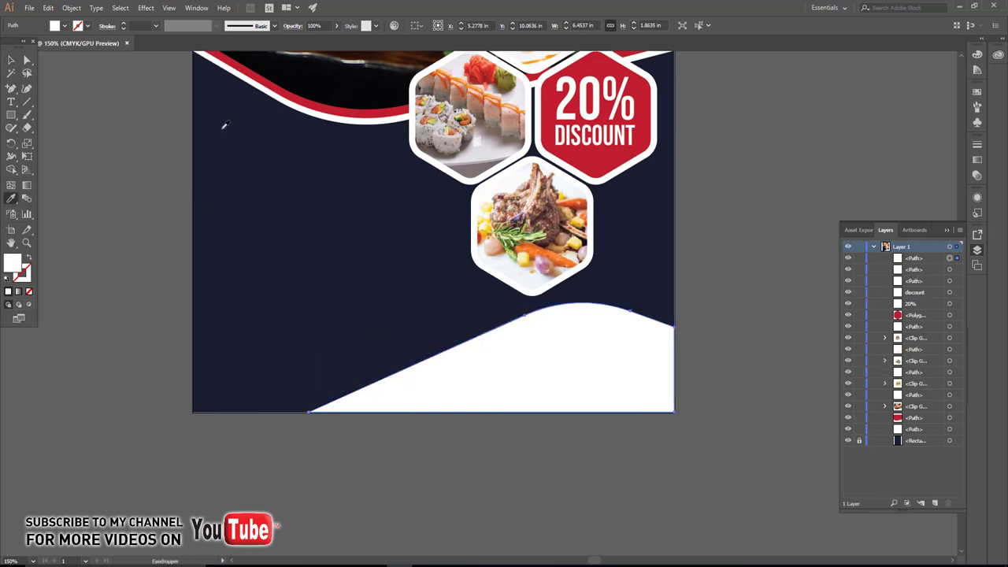
pyautogui.click(235, 73)
pyautogui.click(11, 61)
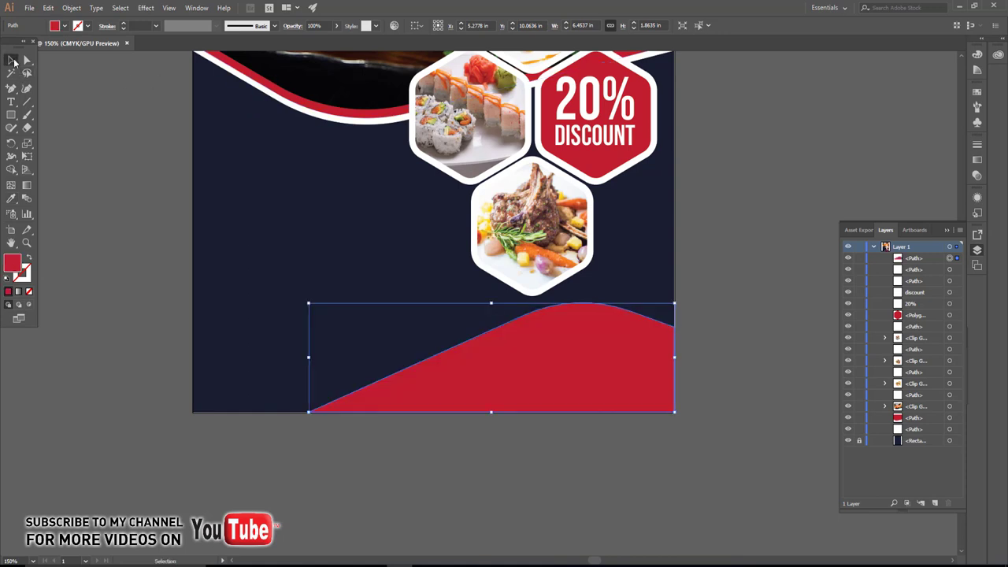
pyautogui.hotkey('ctrl', '[')
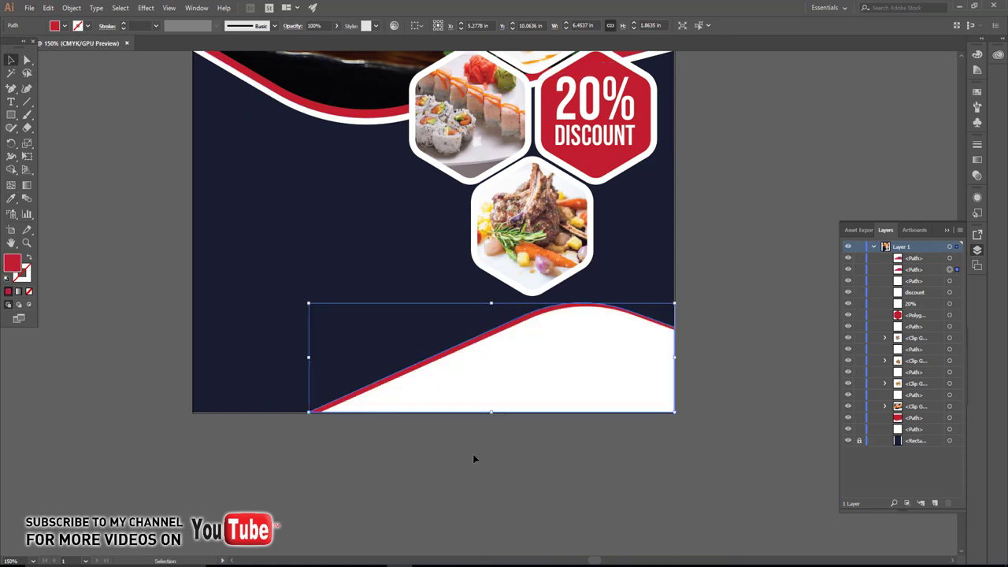
pyautogui.click(473, 458)
pyautogui.hotkey('ctrl', 'z')
pyautogui.click(503, 376)
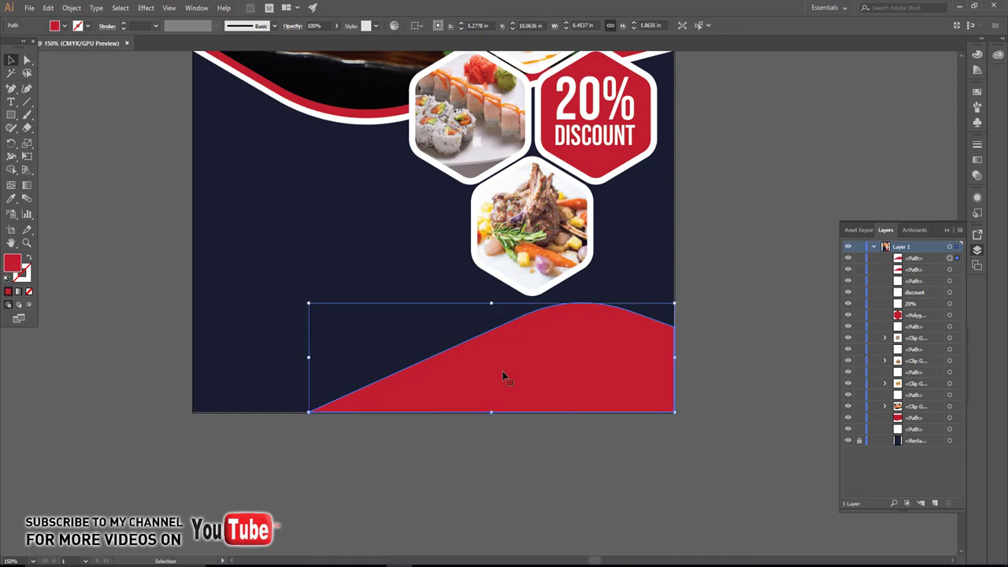
# Step: Delete the test red copy and fill the duplicate wave red
pyautogui.press('Delete')
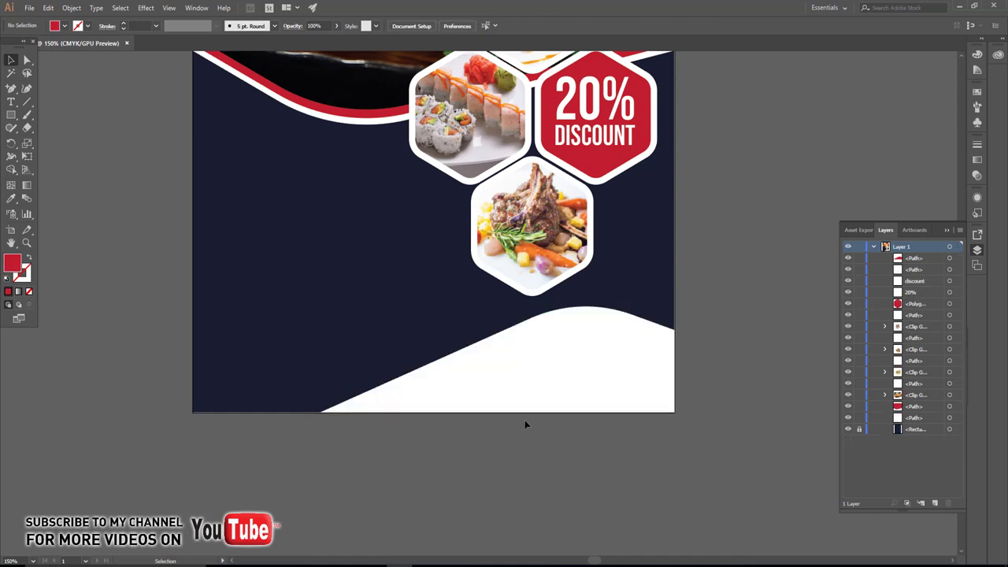
pyautogui.click(554, 388)
pyautogui.keyDown('alt'); pyautogui.scroll(2, 554, 388); pyautogui.keyUp('alt')
pyautogui.moveTo(503, 418)
pyautogui.mouseDown()
pyautogui.moveTo(545, 415)
pyautogui.moveTo(542, 377)
pyautogui.mouseUp()
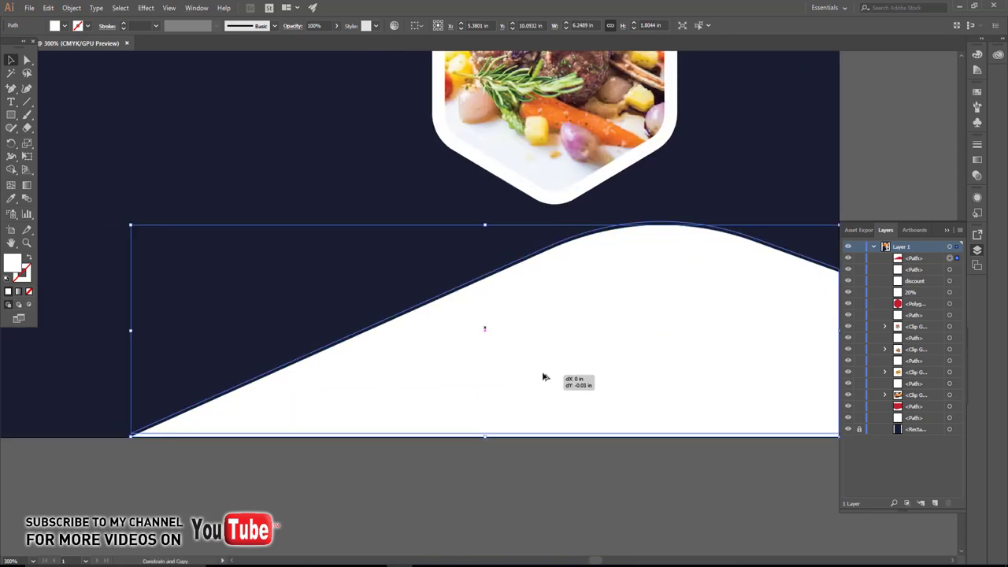
pyautogui.click(64, 25)
pyautogui.click(81, 45)
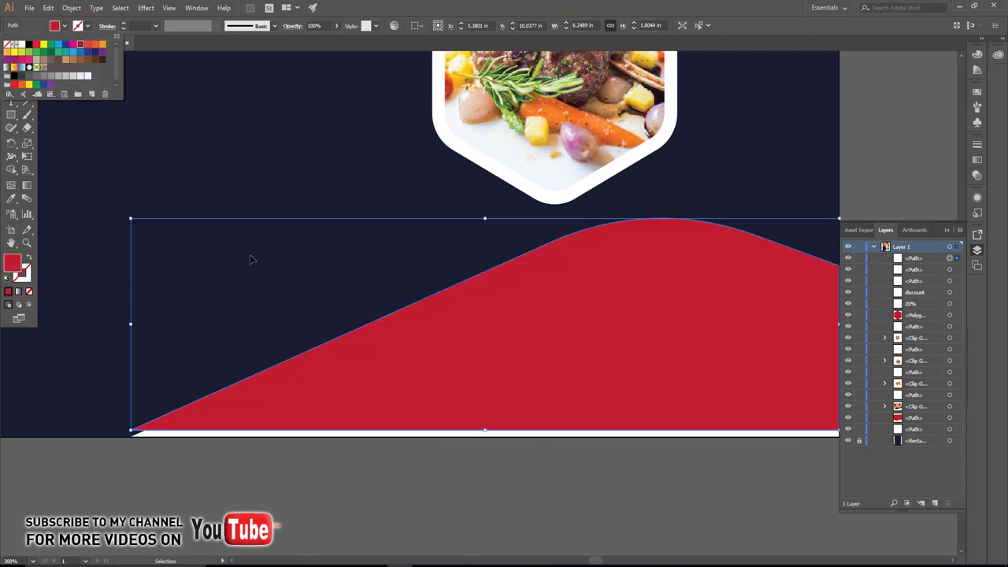
# Step: Place the red wave just above the navy background and offset its bottom-left anchor
pyautogui.hotkey('ctrl', 'shift', '[')
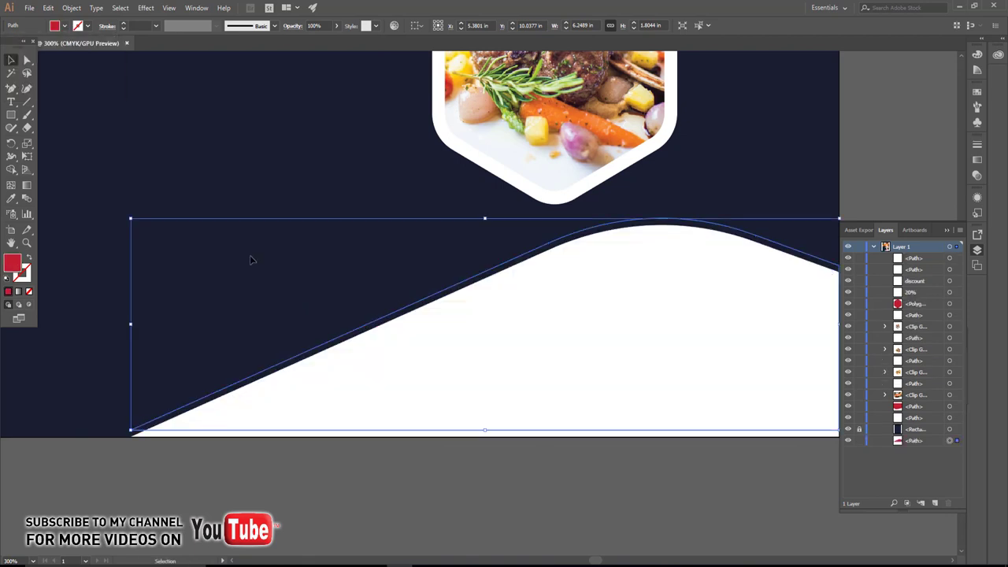
pyautogui.press('v')
pyautogui.hotkey('ctrl', ']')
pyautogui.press('a')
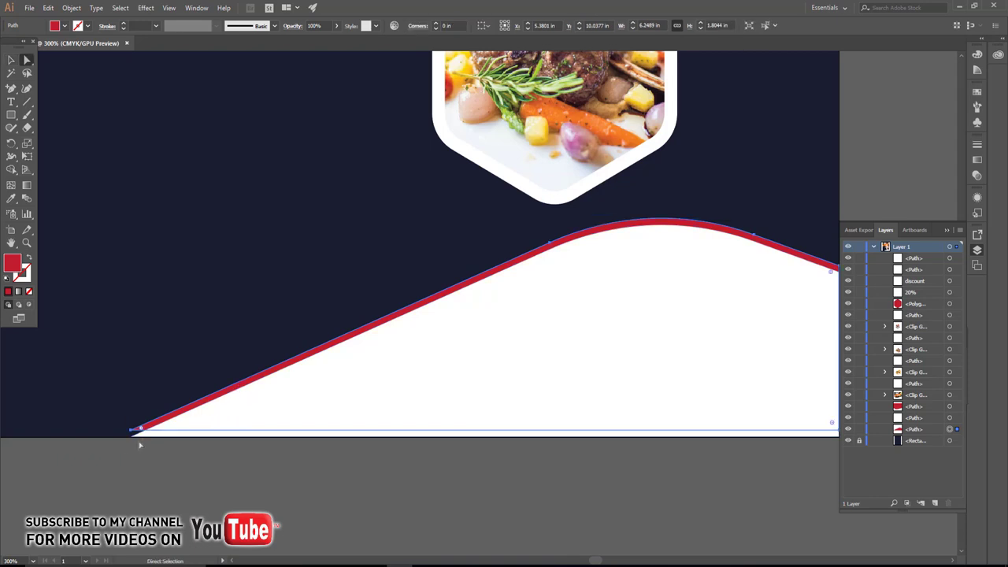
pyautogui.moveTo(131, 431); pyautogui.dragTo(116, 438)
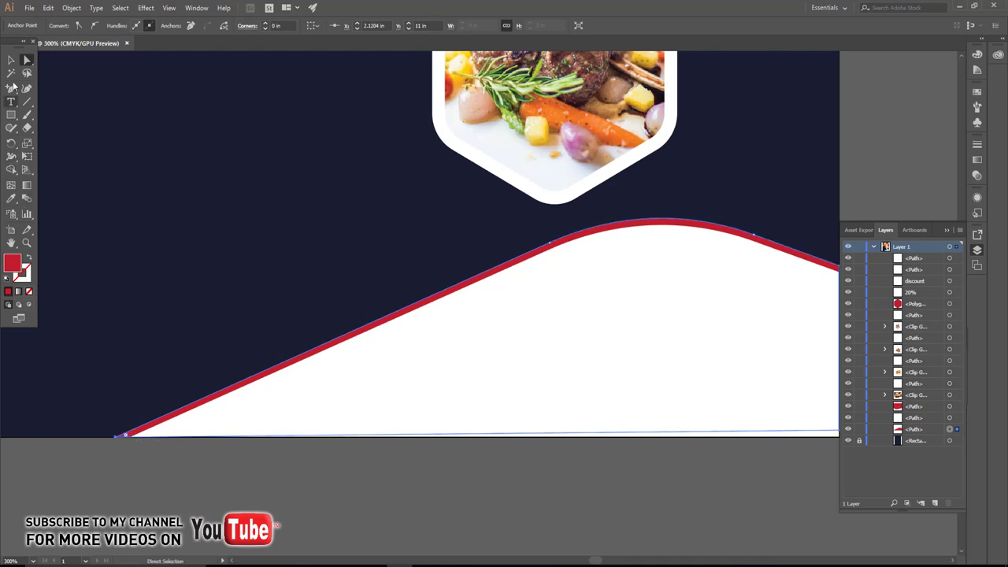
pyautogui.click(11, 61)
pyautogui.click(439, 506)
pyautogui.scroll(-2, 438, 506)
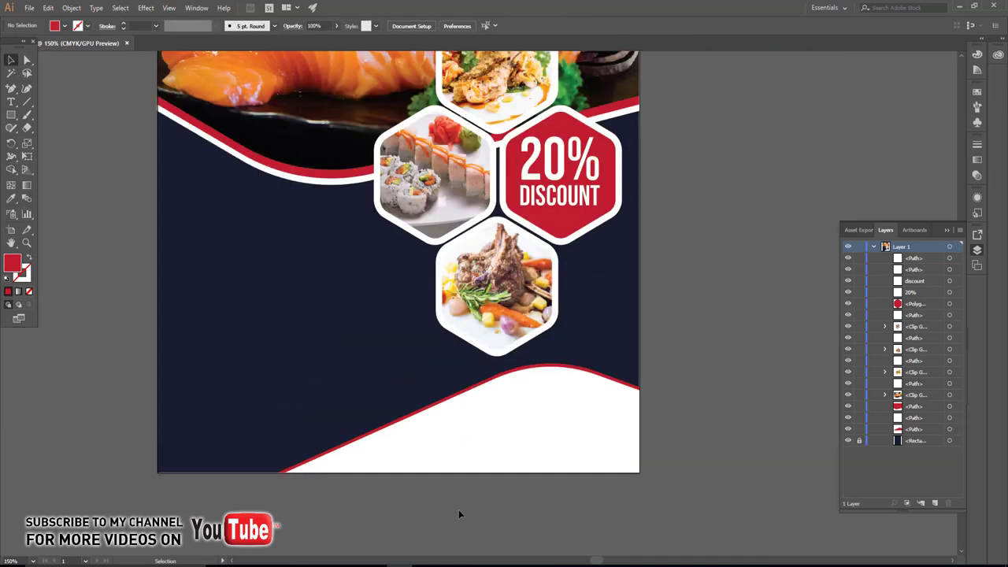
pyautogui.click(666, 475)
pyautogui.scroll(-2, 661, 488)
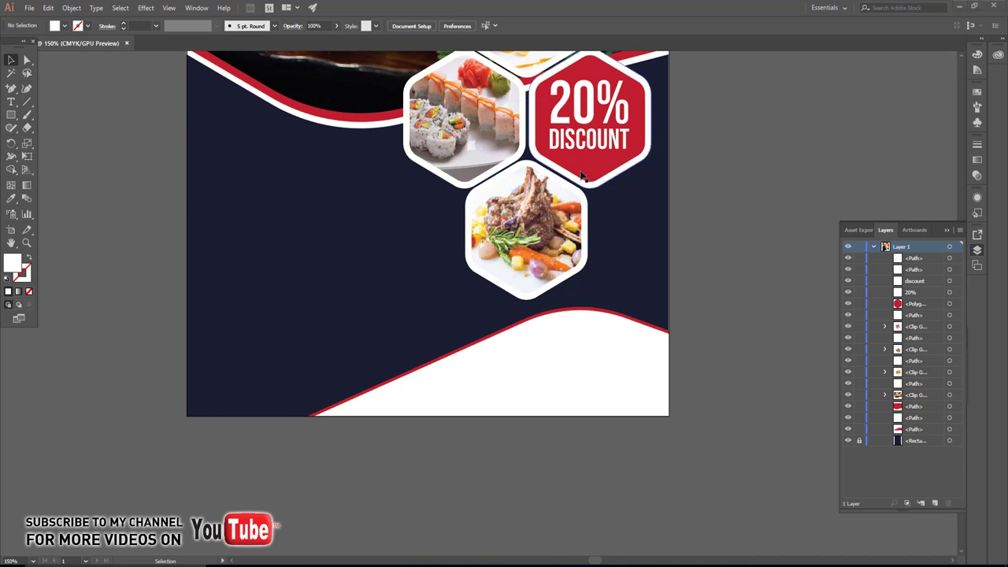
# Step: Duplicate the DISCOUNT text into the white area, colour it navy and bring it to front
pyautogui.press('a')
pyautogui.moveTo(533, 144); pyautogui.dragTo(508, 359)
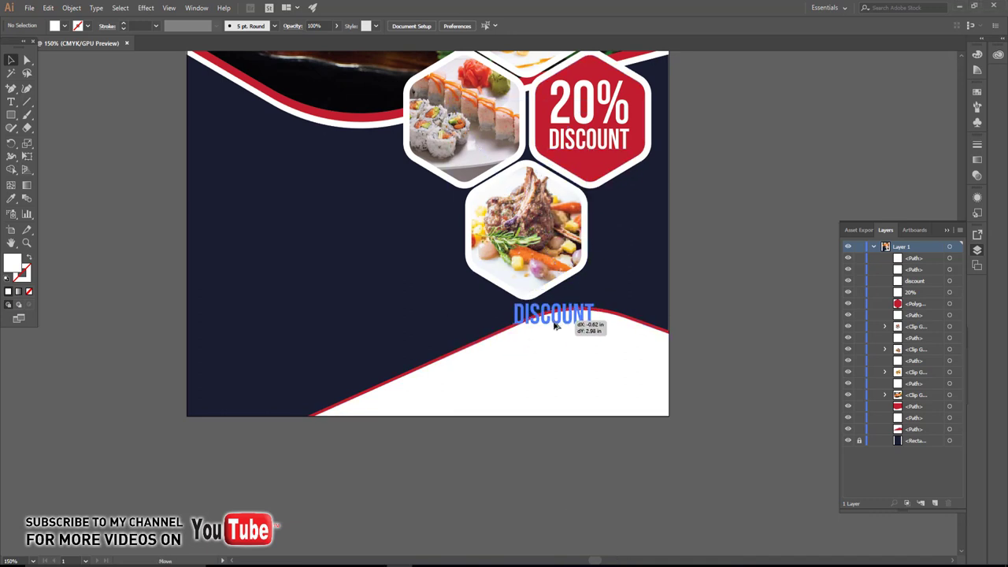
pyautogui.press('i')
pyautogui.click(622, 275)
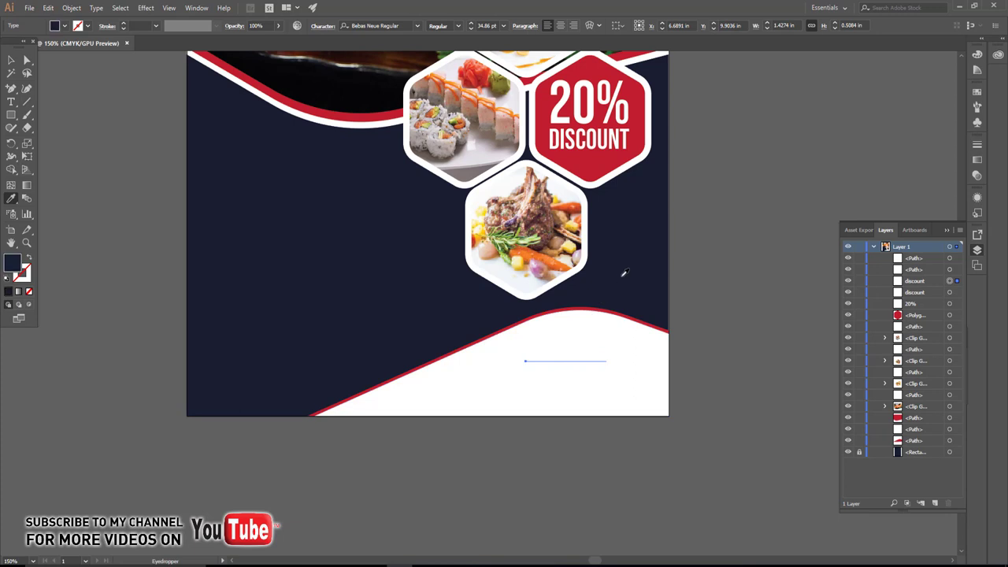
pyautogui.hotkey('ctrl', 'shift', ']')
# Step: Retype the copied text as CONTACT US
pyautogui.press('t')
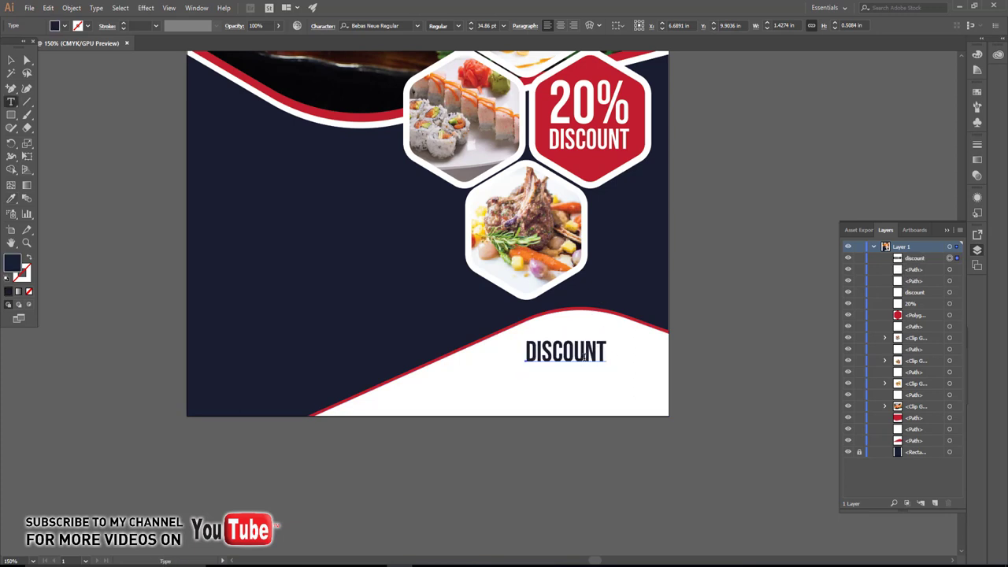
pyautogui.click(585, 352)
pyautogui.hotkey('ctrl', 'a')
pyautogui.write('con')
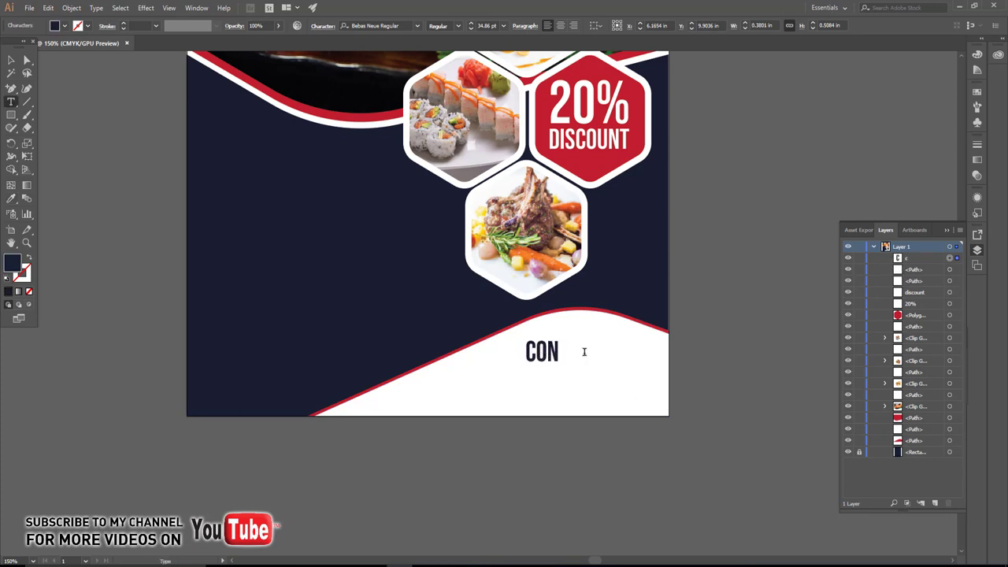
pyautogui.write('tact')
pyautogui.write(' us')
pyautogui.click(11, 59)
# Step: Shrink CONTACT US under the red curve and copy it to the navy area's upper left
pyautogui.scroll(2, 615, 375)
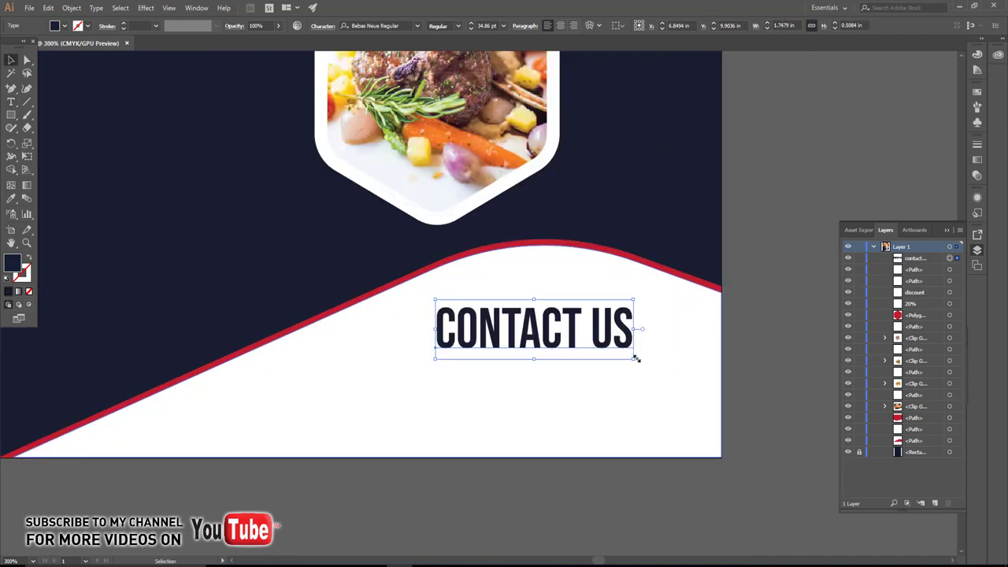
pyautogui.moveTo(636, 358)
pyautogui.mouseDown()
pyautogui.moveTo(588, 346)
pyautogui.moveTo(582, 293)
pyautogui.mouseUp()
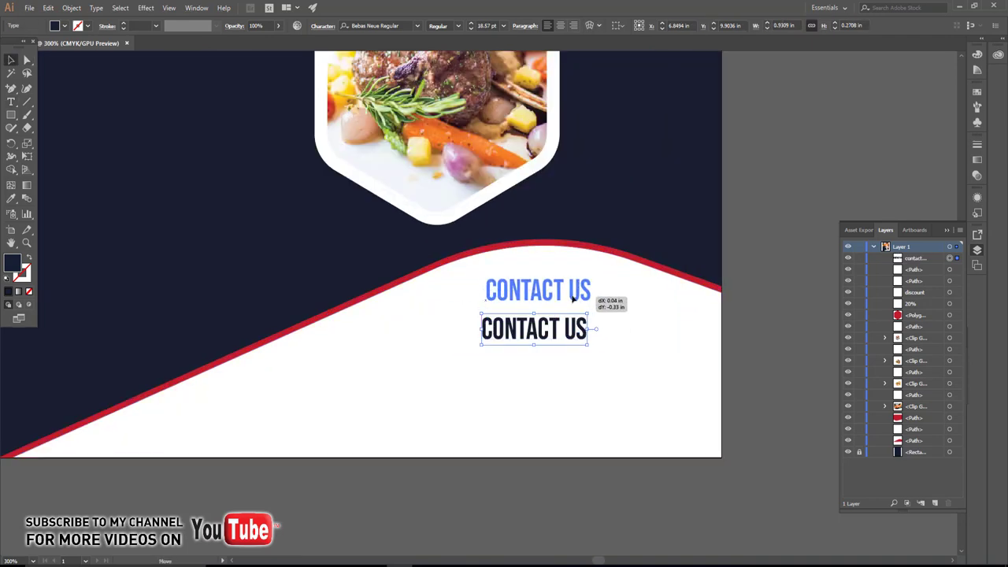
pyautogui.click(740, 327)
pyautogui.scroll(-3, 708, 339)
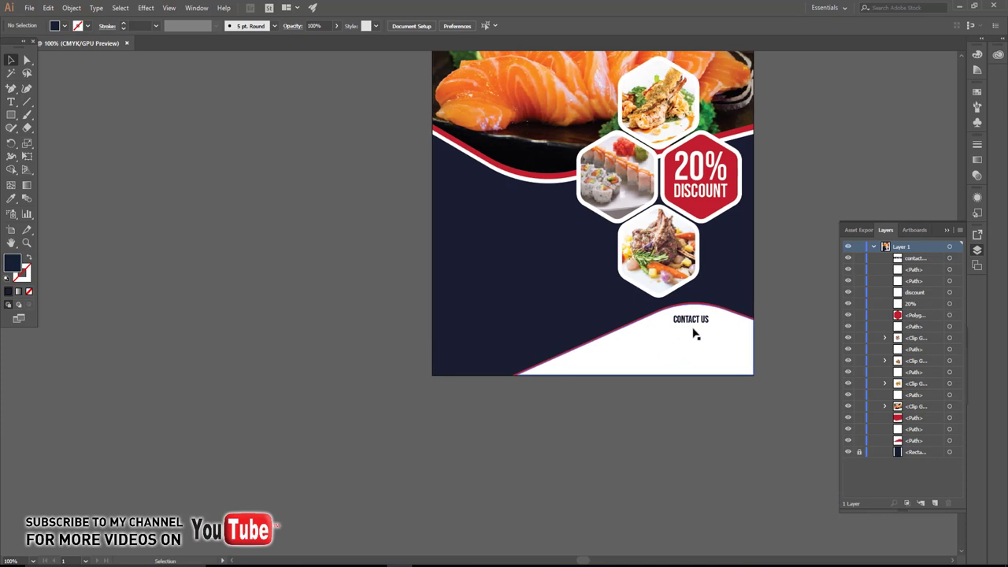
pyautogui.keyDown('alt'); pyautogui.moveTo(694, 334); pyautogui.dragTo(475, 210); pyautogui.keyUp('alt')
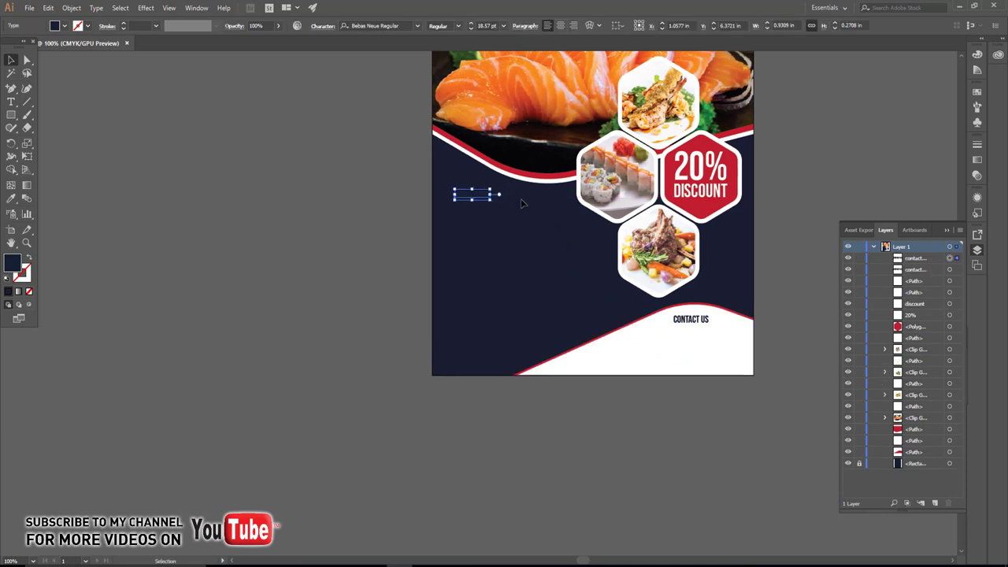
# Step: Turn the copied text into an enlarged yellow HOT FOOD headline
pyautogui.click(64, 25)
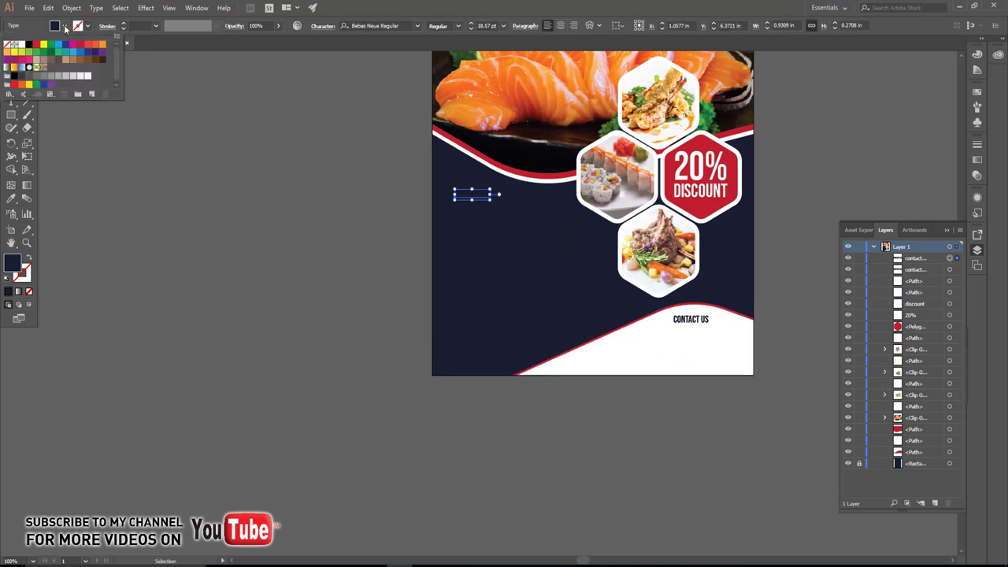
pyautogui.click(45, 44)
pyautogui.click(449, 197)
pyautogui.scroll(2, 449, 196)
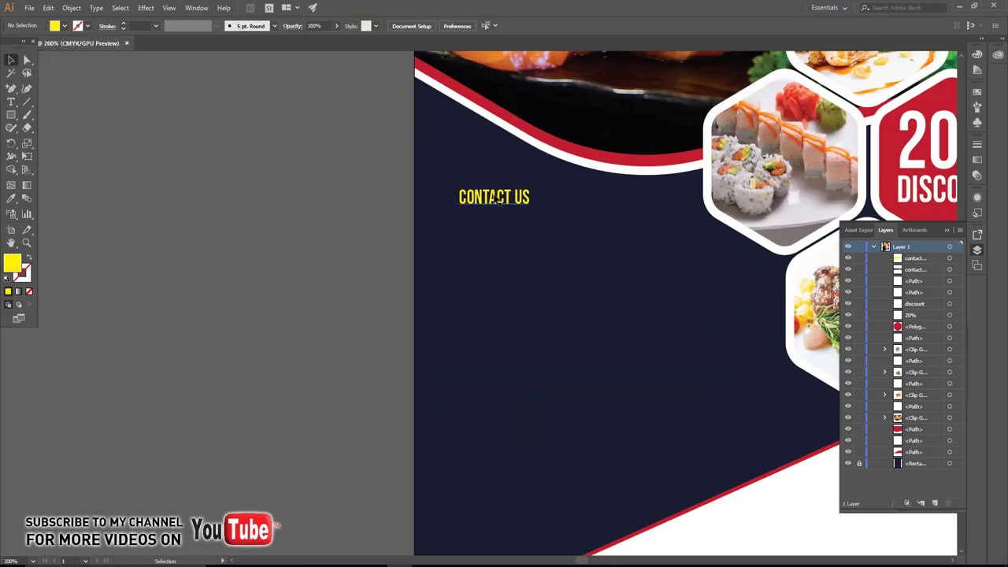
pyautogui.doubleClick(518, 199)
pyautogui.hotkey('ctrl', 'a')
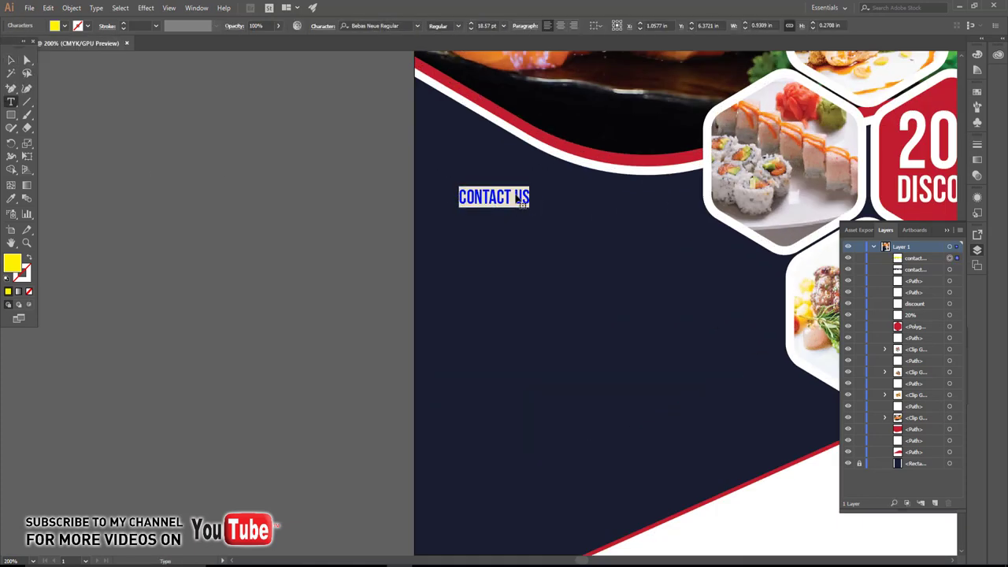
pyautogui.write('HOT')
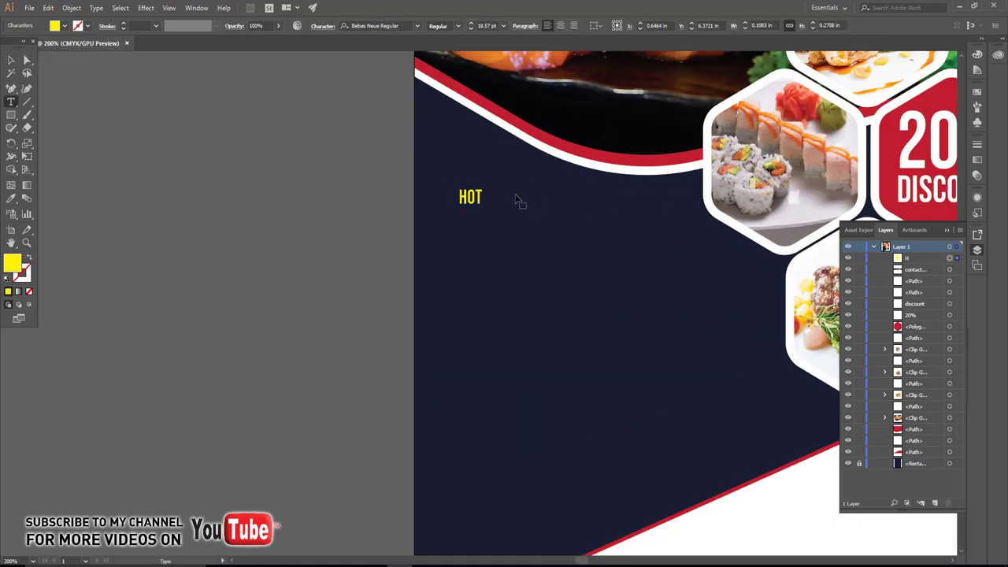
pyautogui.write(' FOOD')
pyautogui.press('Escape')
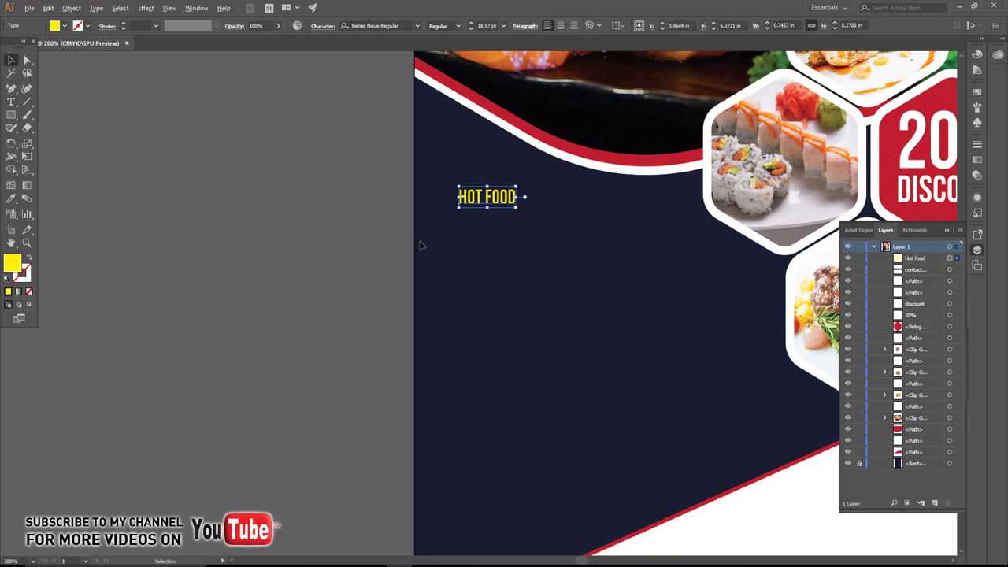
pyautogui.scroll(1, 420, 245)
pyautogui.moveTo(563, 192); pyautogui.dragTo(701, 229)
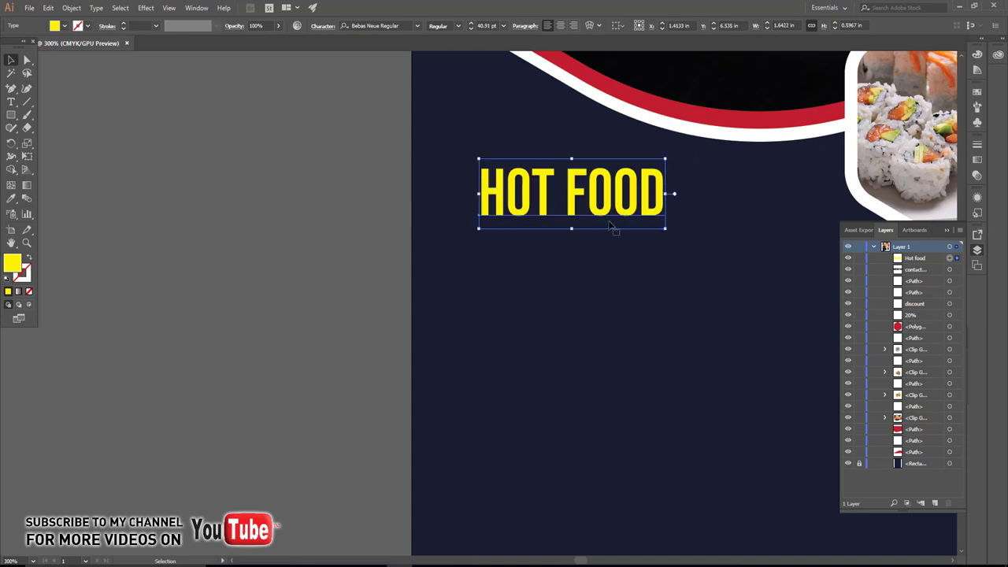
# Step: Copy HOT FOOD below and make it a smaller white SLOGANS HERE line
pyautogui.moveTo(610, 227); pyautogui.dragTo(608, 274)
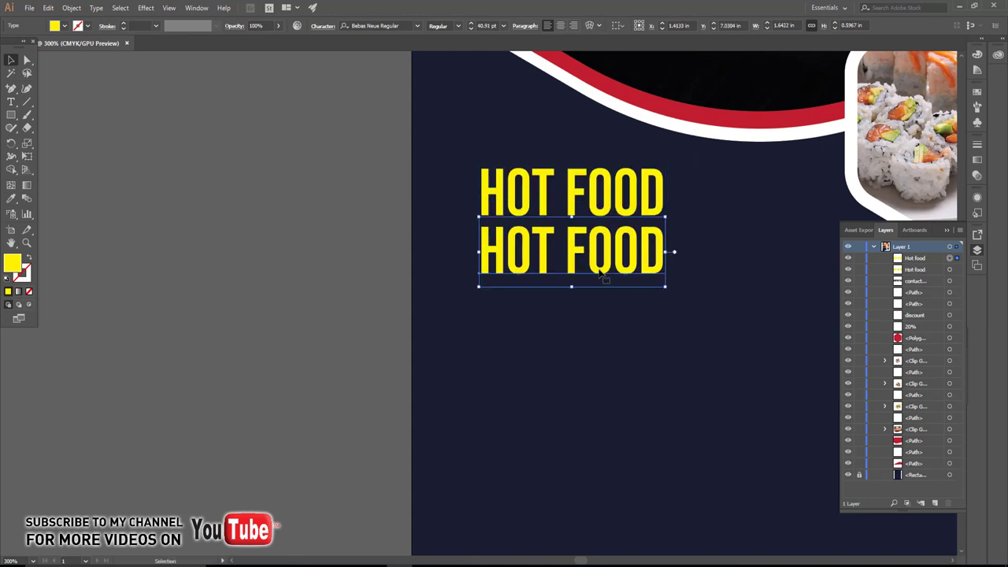
pyautogui.press('t')
pyautogui.tripleClick(598, 268)
pyautogui.write('S')
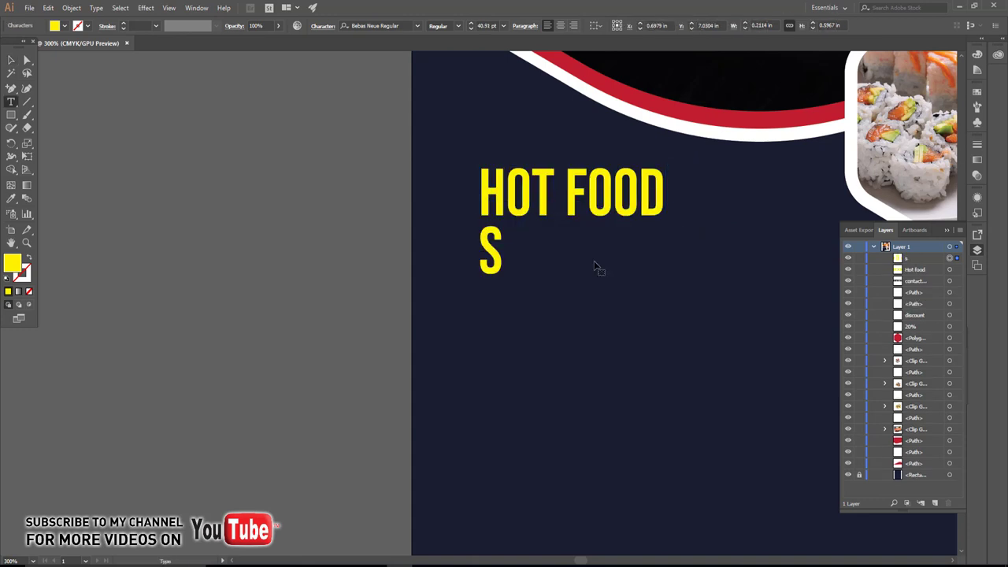
pyautogui.write('LOGANS')
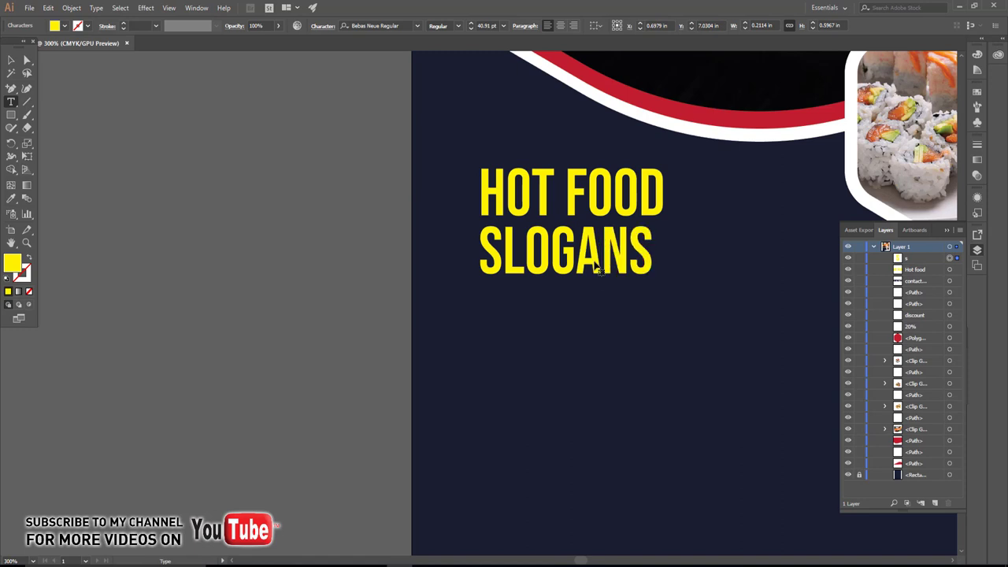
pyautogui.write(' HERE')
pyautogui.press('Escape')
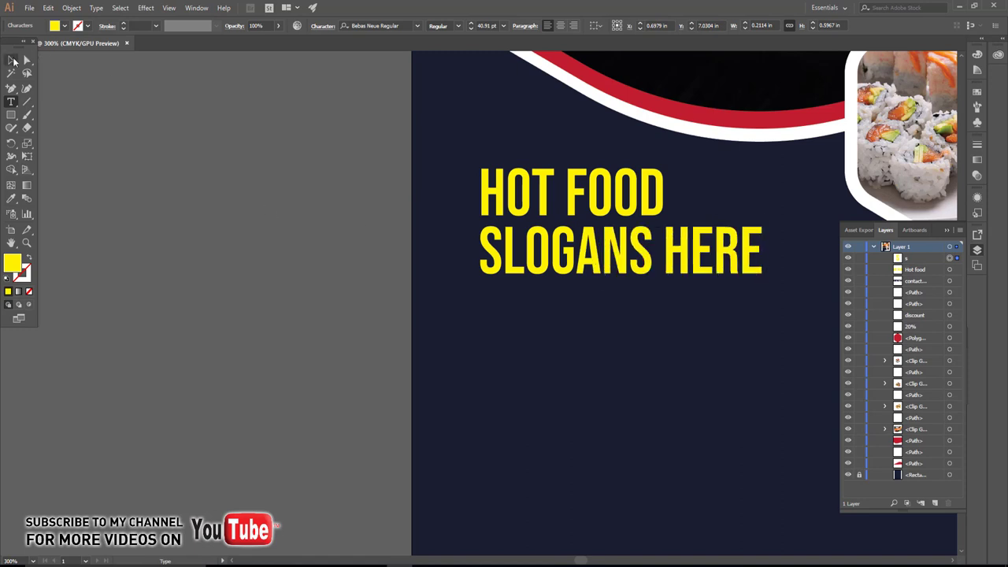
pyautogui.moveTo(762, 287); pyautogui.dragTo(668, 264)
pyautogui.click(78, 27)
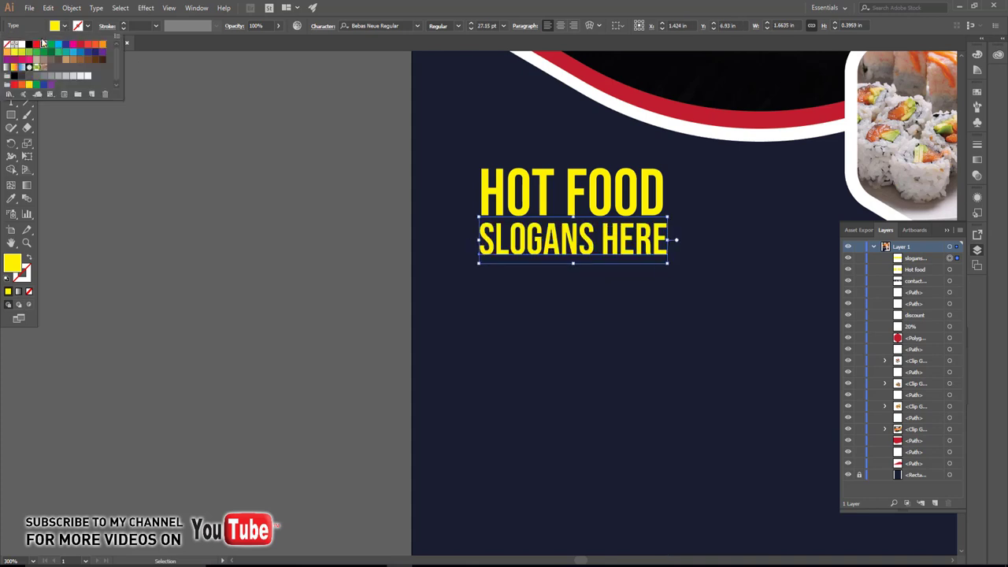
pyautogui.click(22, 46)
pyautogui.click(304, 260)
# Step: Copy SLOGANS HERE further down and retype it as ABOUT OUR RESTAURANT
pyautogui.scroll(-3, 307, 245)
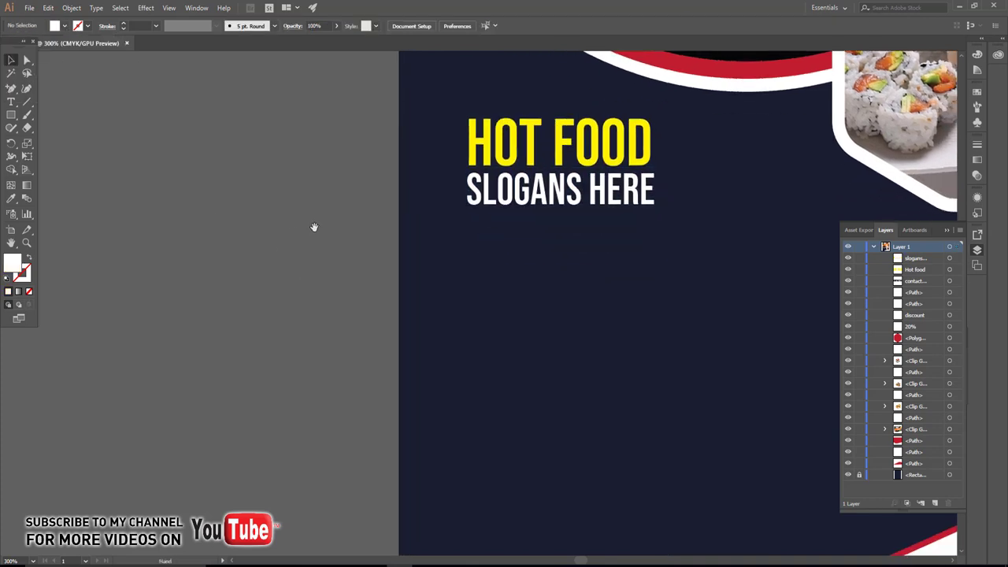
pyautogui.moveTo(523, 195); pyautogui.dragTo(525, 292)
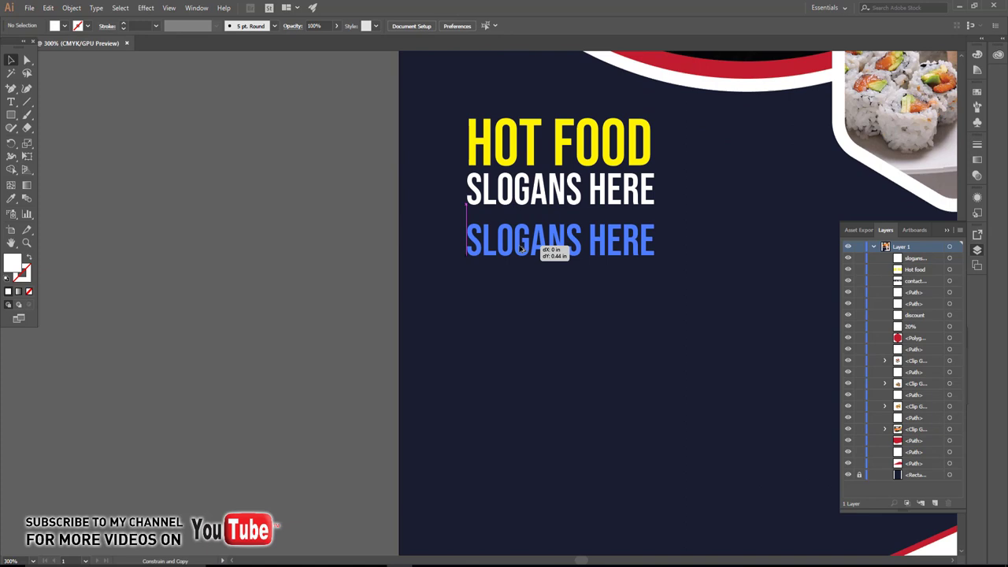
pyautogui.doubleClick(525, 293)
pyautogui.hotkey('ctrl', 'a')
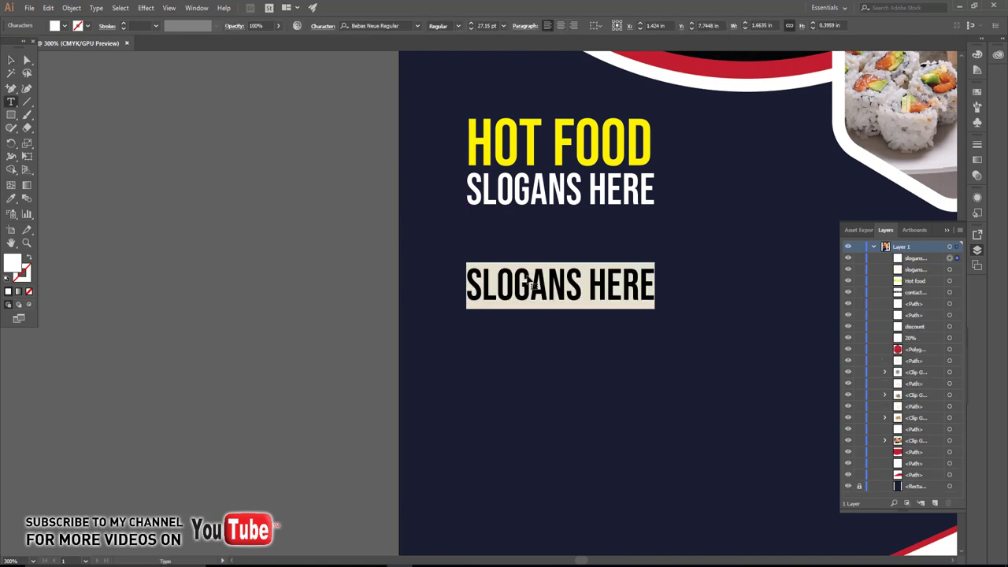
pyautogui.write('ABOUT OU')
pyautogui.press('BackSpace')
pyautogui.write('O')
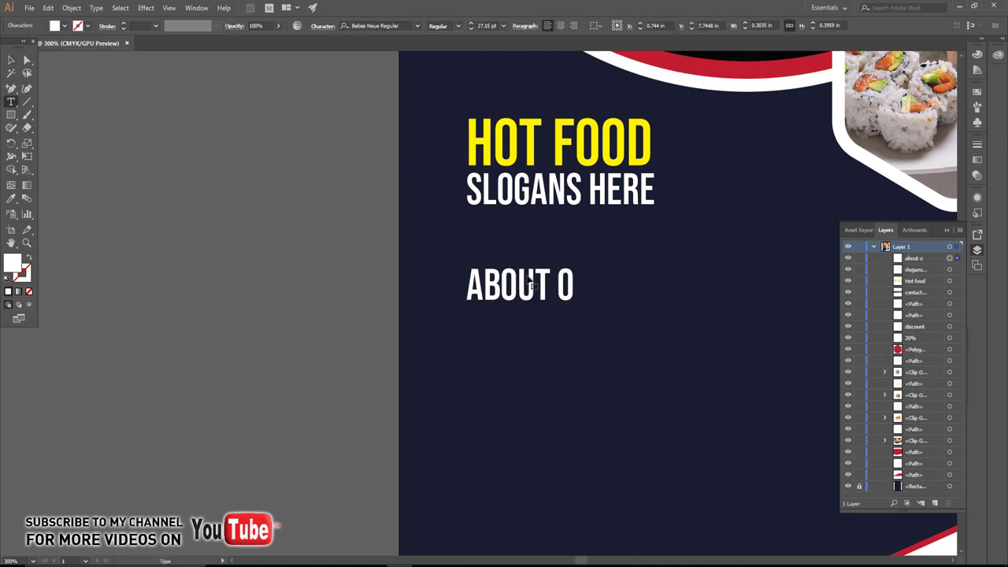
pyautogui.write('UR RESTAU')
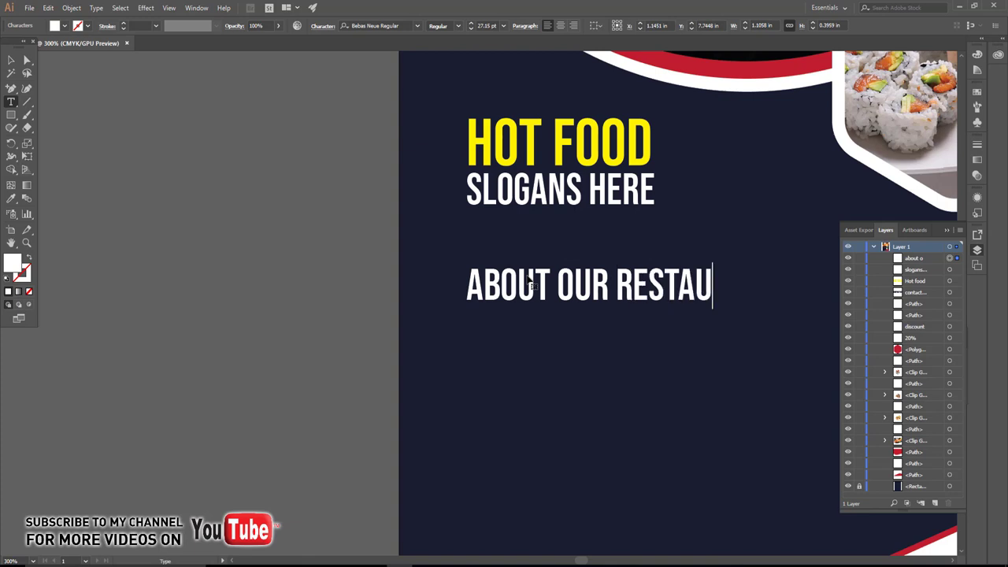
pyautogui.write('RANT')
pyautogui.press('Escape')
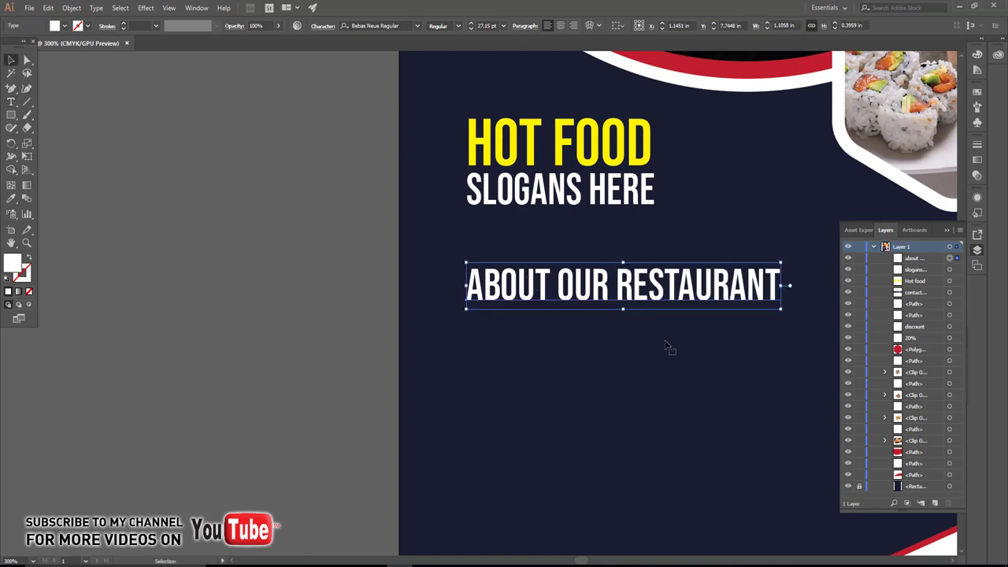
# Step: Shrink the ABOUT OUR RESTAURANT heading and move it up under the slogan
pyautogui.moveTo(782, 309); pyautogui.dragTo(686, 293)
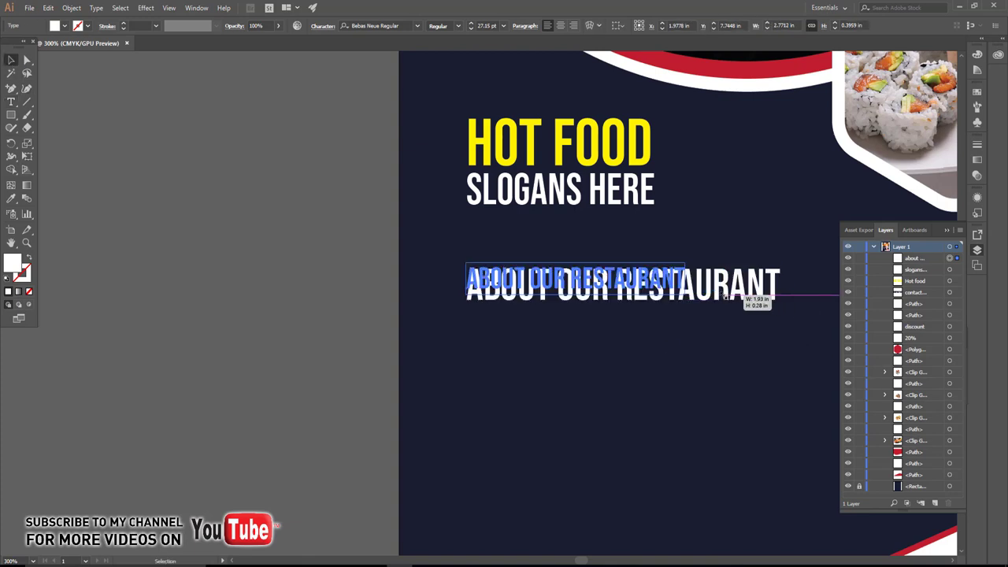
pyautogui.click(315, 283)
pyautogui.hotkey('ctrl', '-')
pyautogui.moveTo(531, 293); pyautogui.dragTo(534, 308)
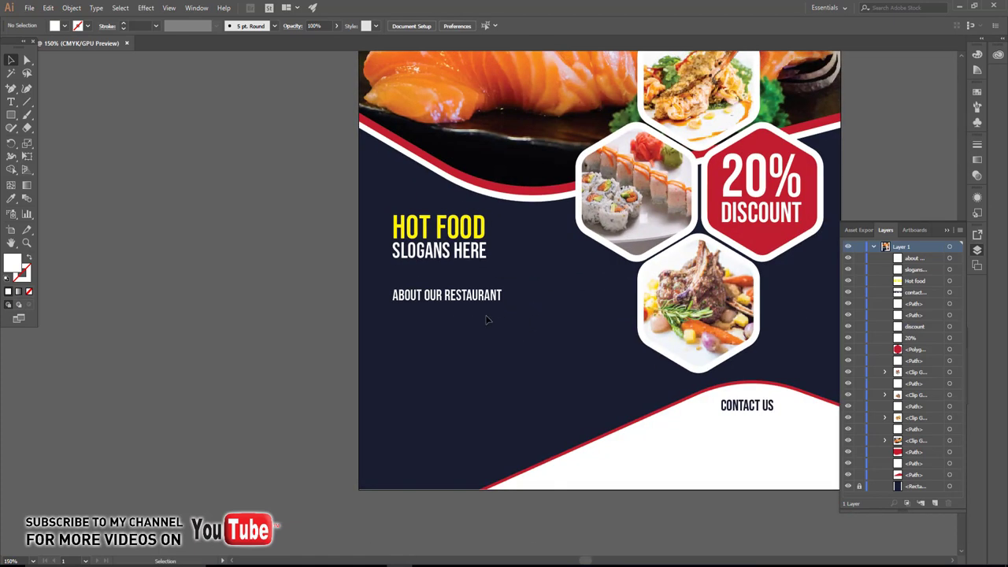
pyautogui.moveTo(468, 298); pyautogui.dragTo(430, 362)
pyautogui.click(324, 275)
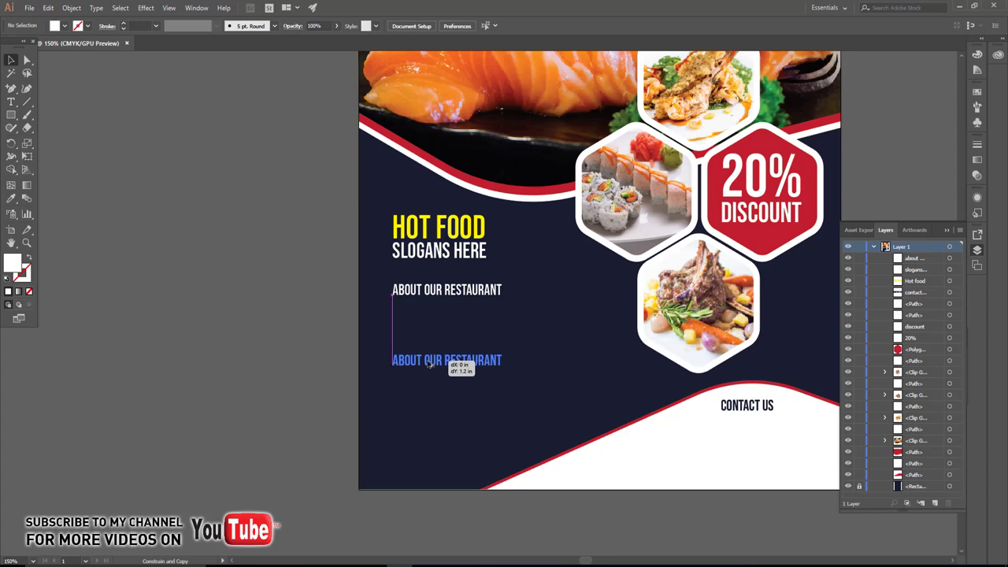
# Step: Retype the copy as FREE HOME DELIVERY over a yellow EVERYDAY 10AM TO 8PM line
pyautogui.doubleClick(430, 362)
pyautogui.hotkey('ctrl', 'a')
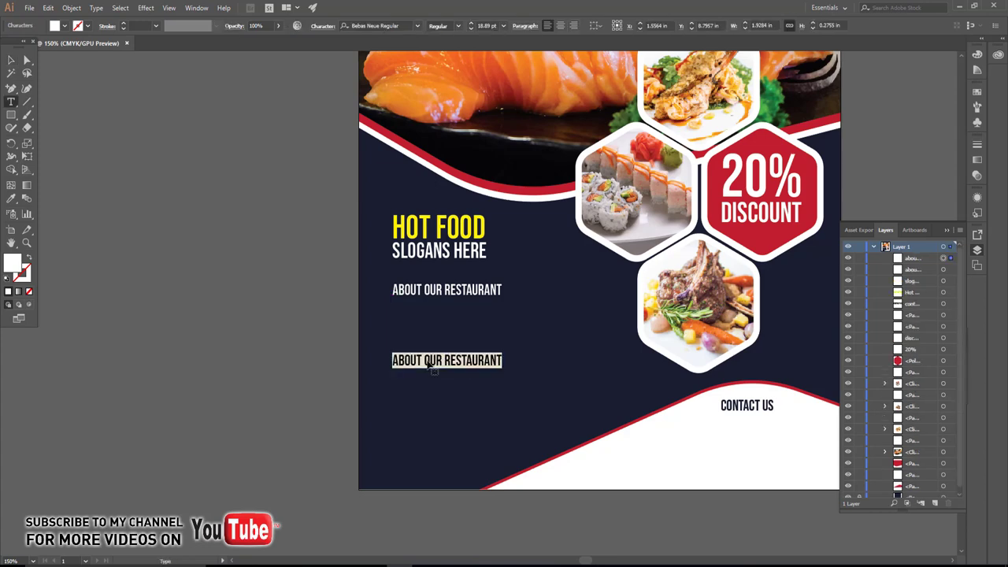
pyautogui.write('FREE ')
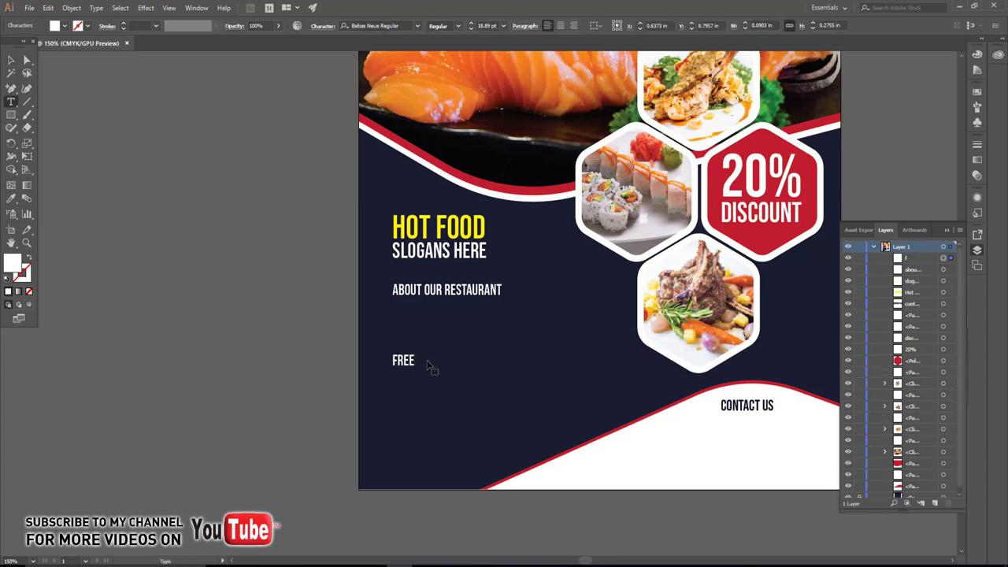
pyautogui.write('HOME DE')
pyautogui.write('LIVERY')
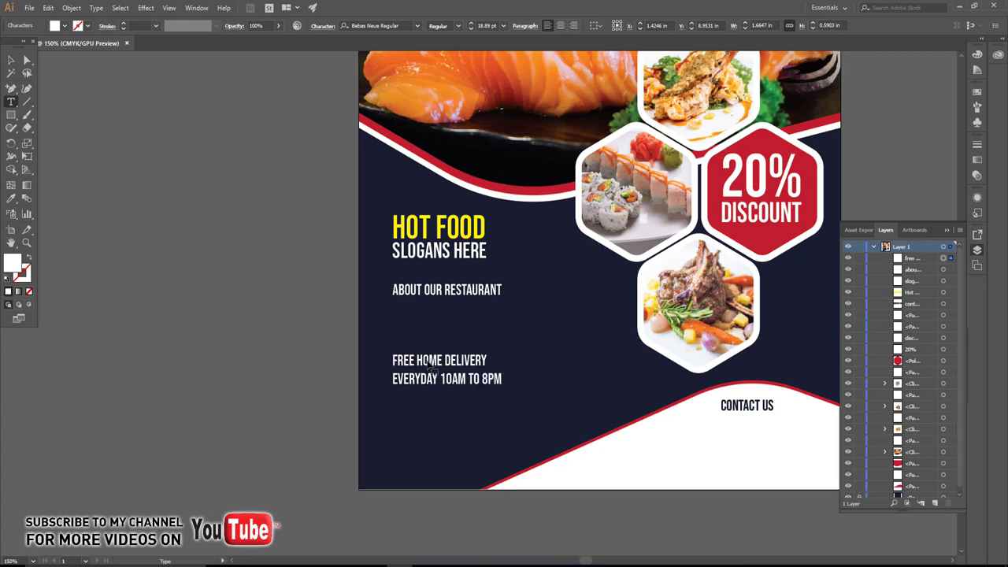
pyautogui.tripleClick(473, 378)
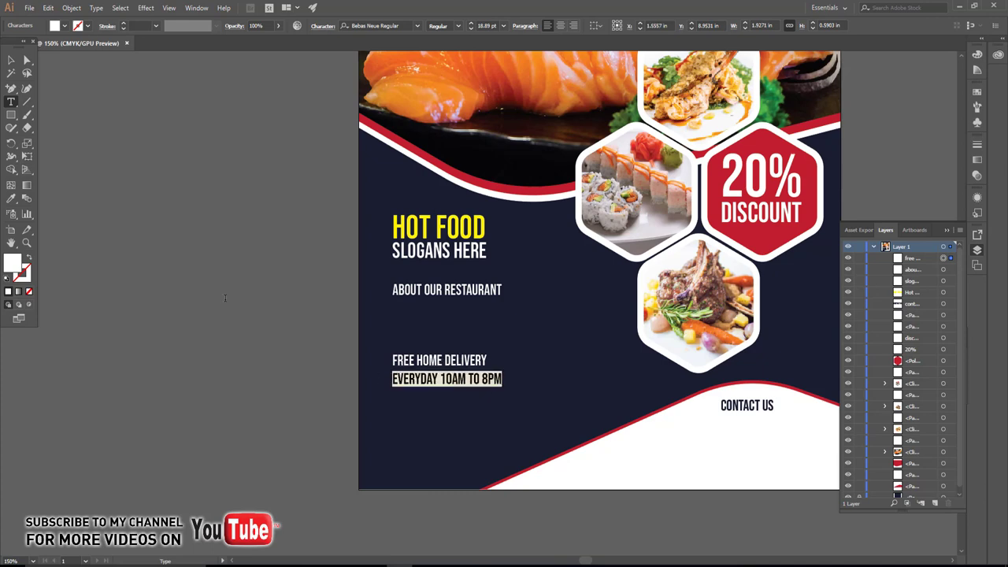
pyautogui.click(64, 26)
pyautogui.click(22, 44)
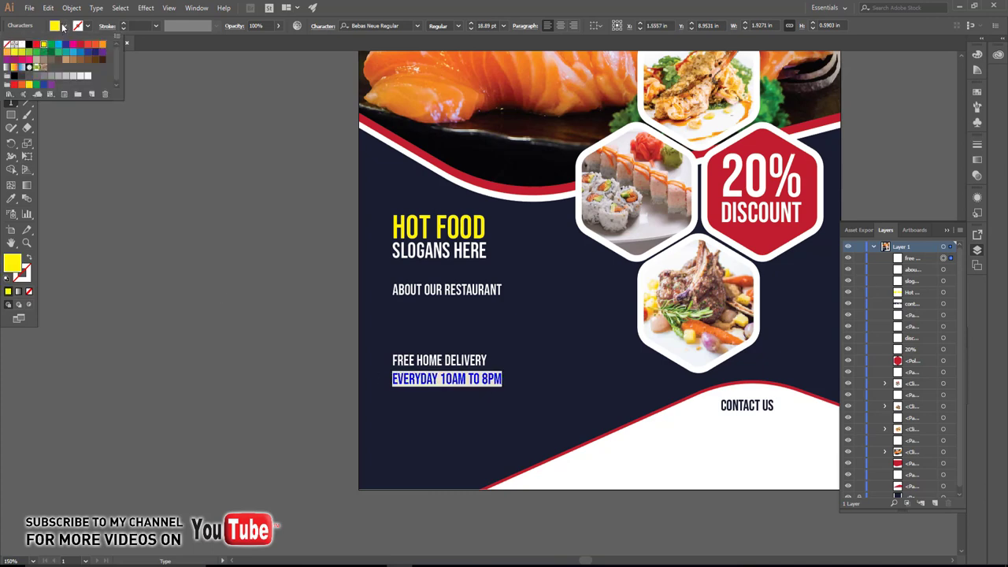
pyautogui.press('Escape')
pyautogui.click(441, 331)
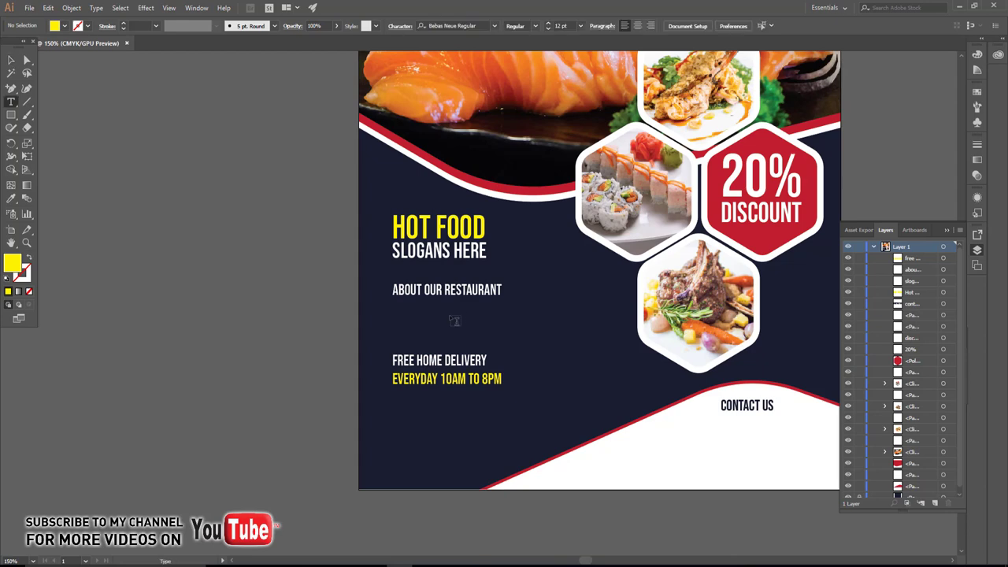
# Step: Set the FREE HOME DELIVERY line to 22 pt
pyautogui.moveTo(488, 360); pyautogui.dragTo(375, 358)
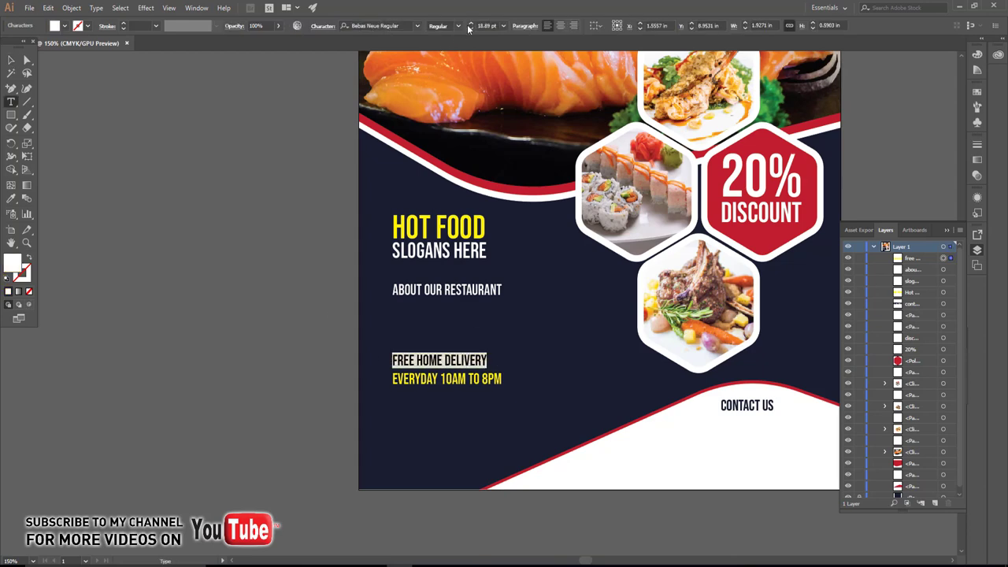
pyautogui.click(471, 25)
pyautogui.click(470, 25)
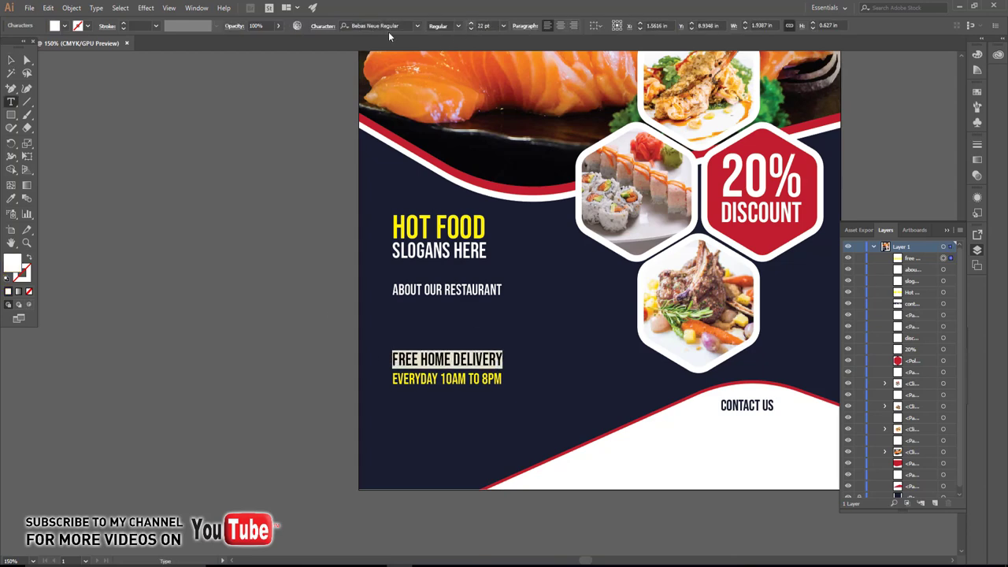
pyautogui.click(10, 59)
pyautogui.click(242, 241)
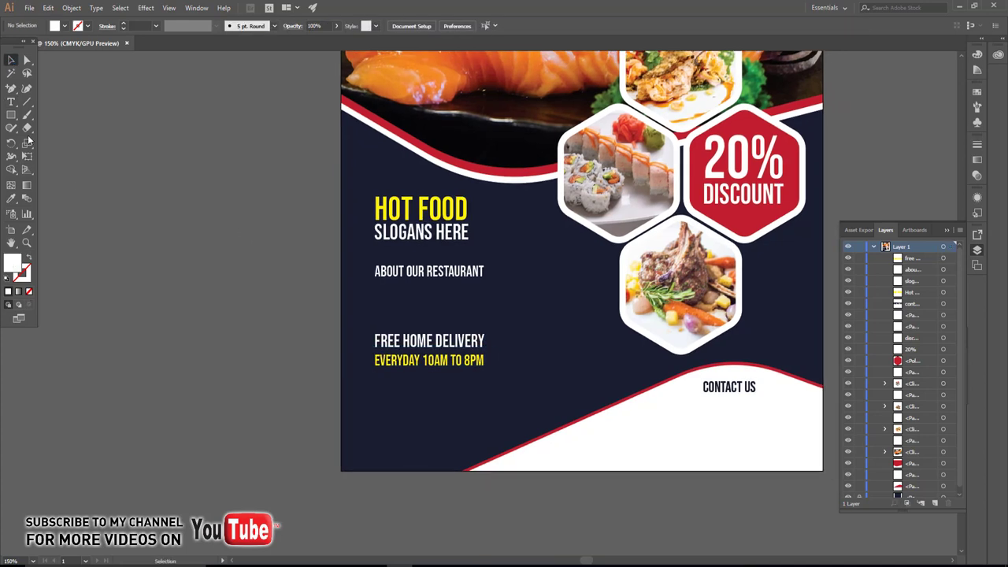
# Step: Create a 14 pt justified placeholder paragraph box fitted above the delivery text
pyautogui.moveTo(375, 285); pyautogui.dragTo(807, 367)
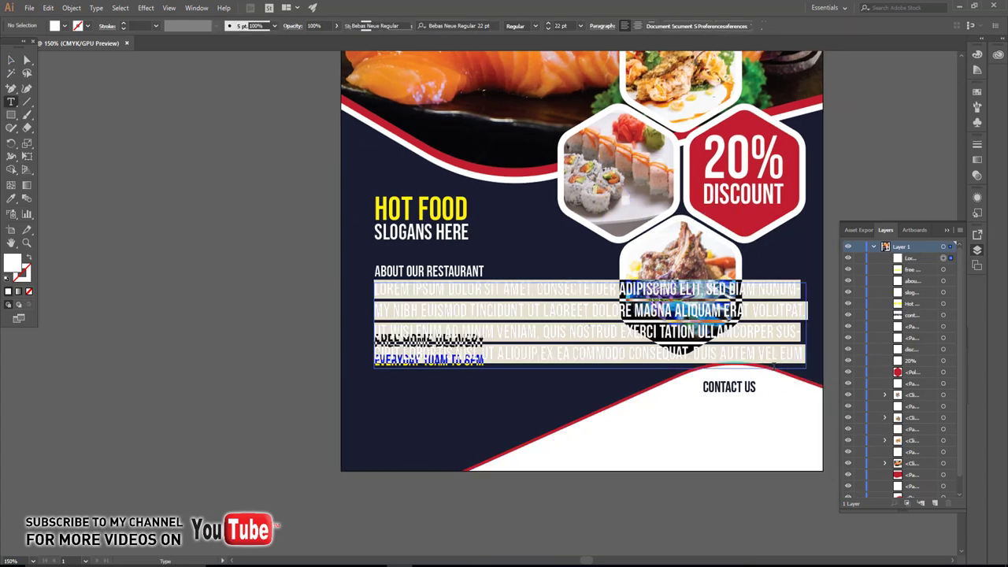
pyautogui.click(470, 29)
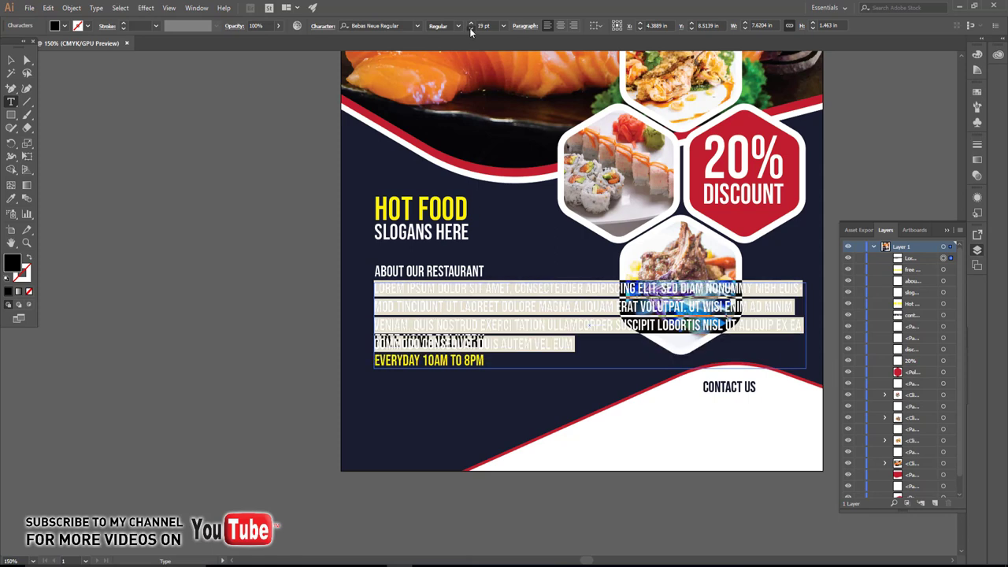
pyautogui.click(471, 30)
pyautogui.click(11, 60)
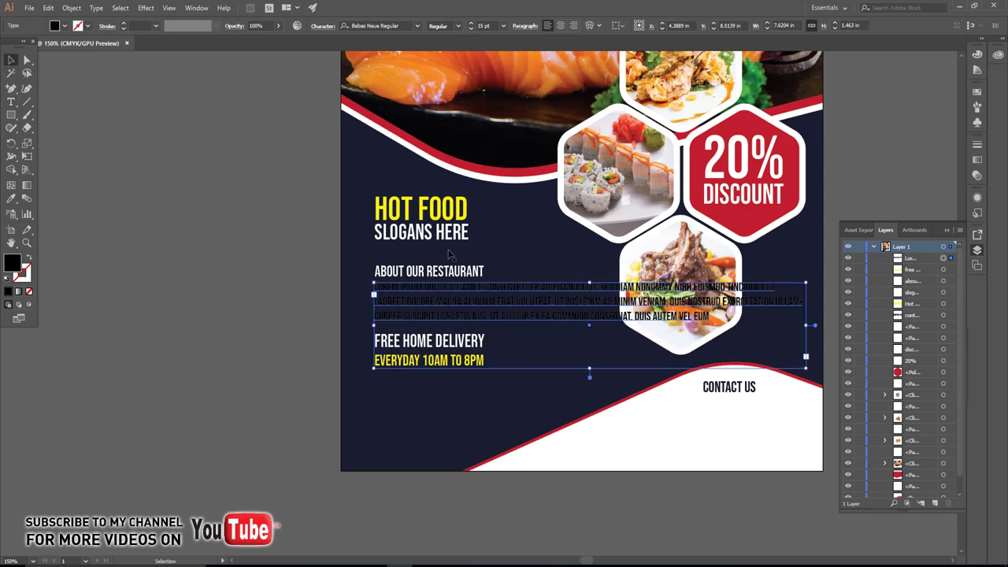
pyautogui.moveTo(805, 326); pyautogui.dragTo(613, 325)
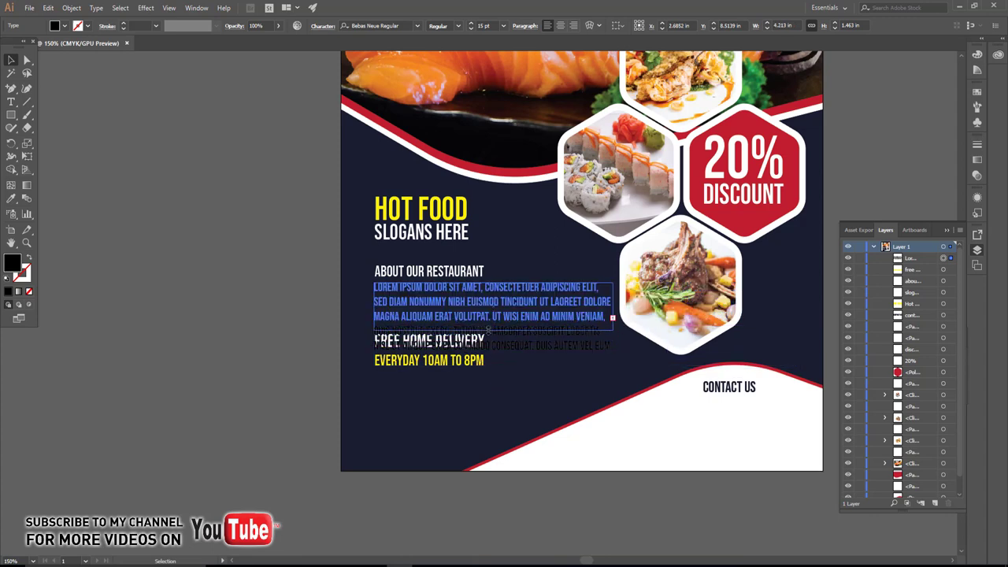
pyautogui.moveTo(494, 367); pyautogui.dragTo(494, 325)
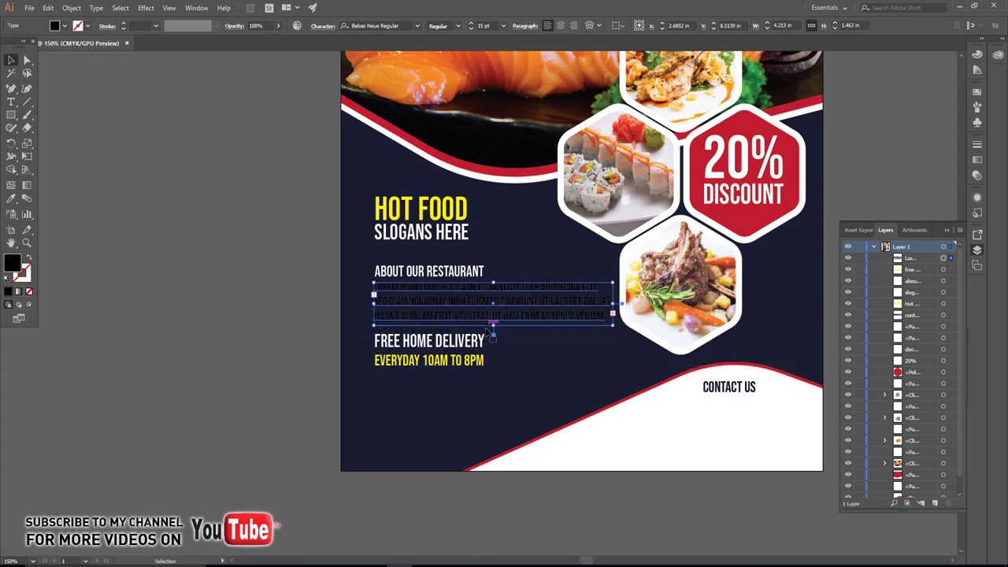
pyautogui.click(472, 28)
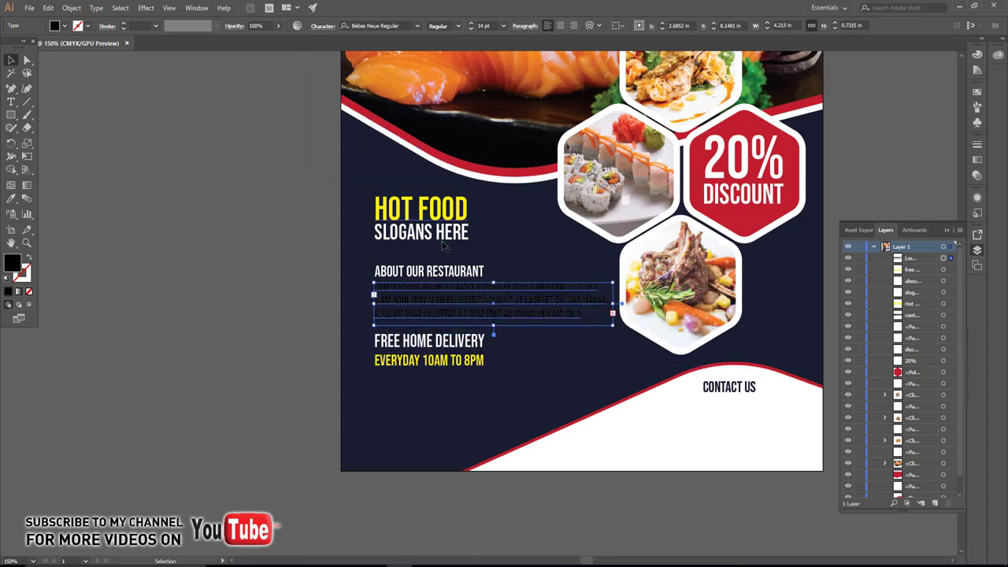
pyautogui.click(520, 29)
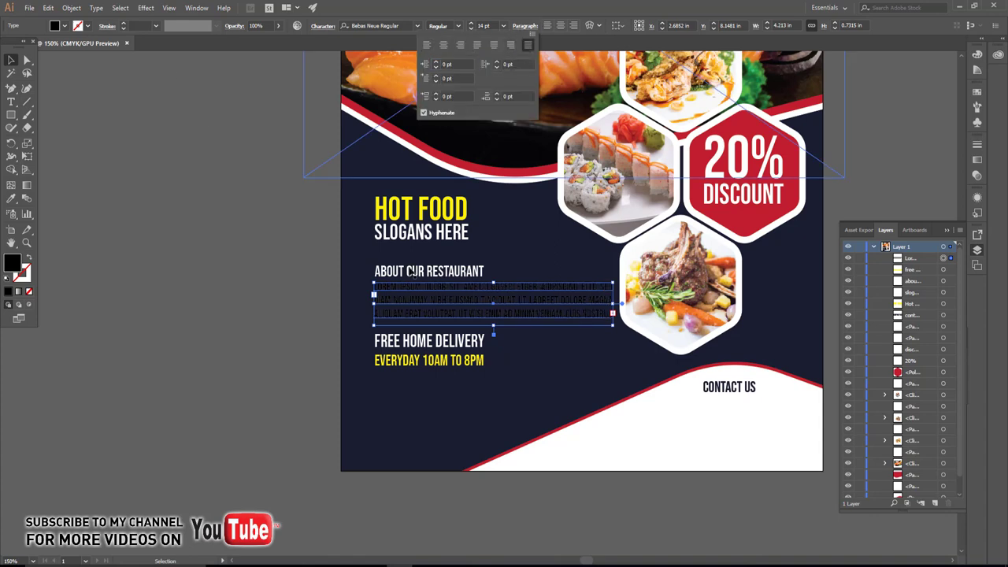
# Step: Convert the paragraph to outlines, nudge it down and fill it white
pyautogui.rightClick(442, 295)
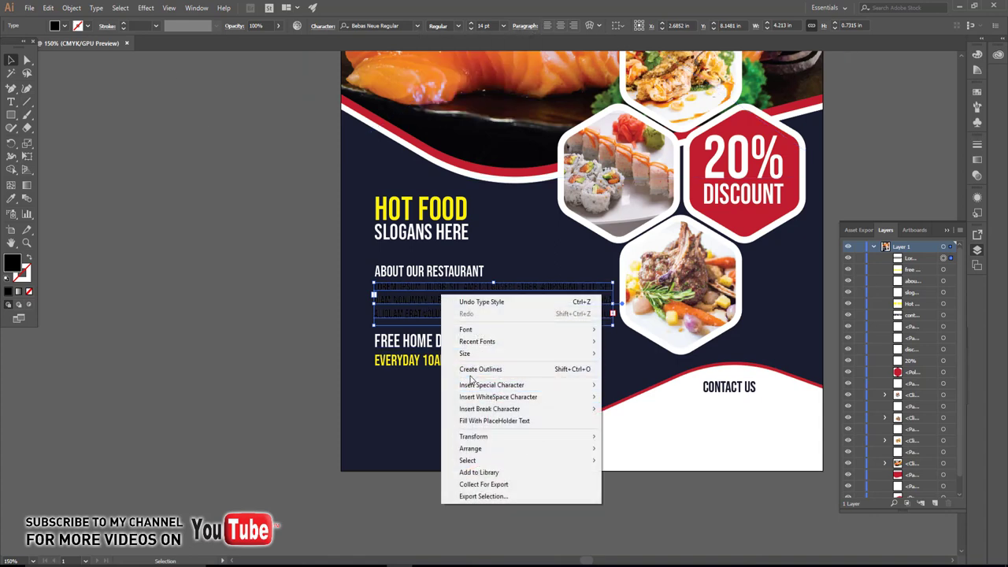
pyautogui.click(472, 369)
pyautogui.press('Down')
pyautogui.press('Down')
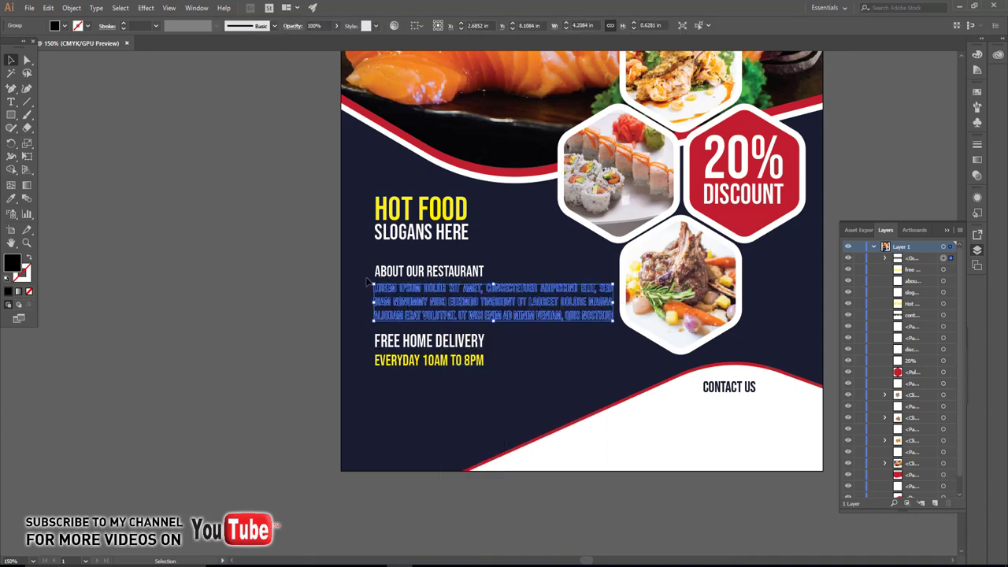
pyautogui.press('Down')
pyautogui.click(65, 26)
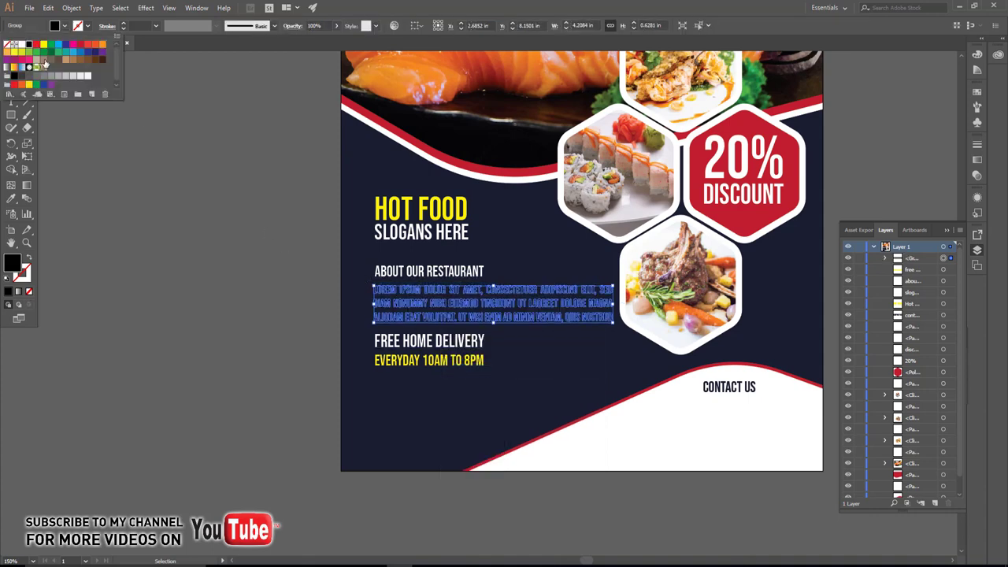
pyautogui.click(172, 231)
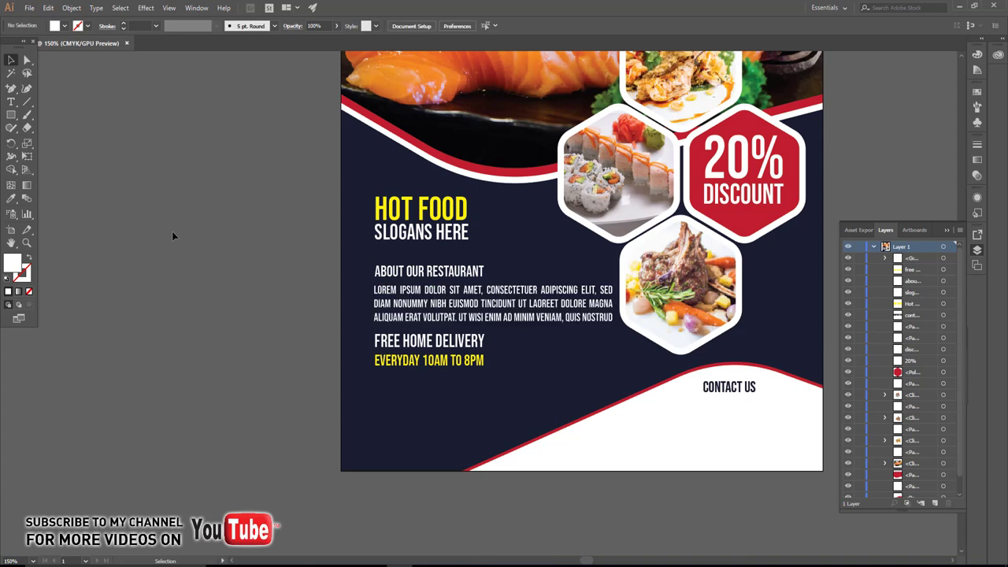
pyautogui.moveTo(380, 357); pyautogui.dragTo(344, 337)
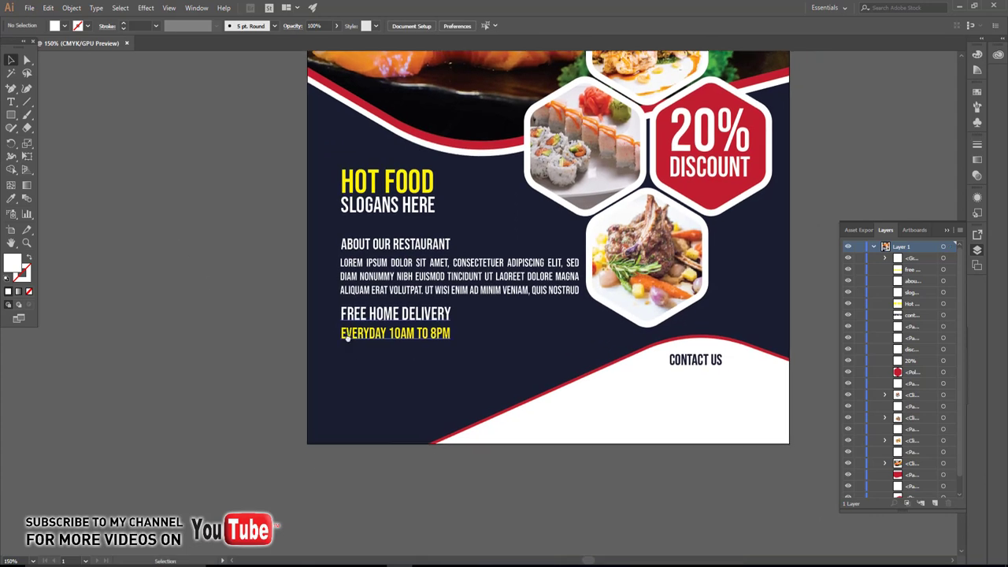
# Step: Nudge the delivery text group slightly lower
pyautogui.moveTo(376, 386); pyautogui.dragTo(386, 359)
pyautogui.click(401, 311)
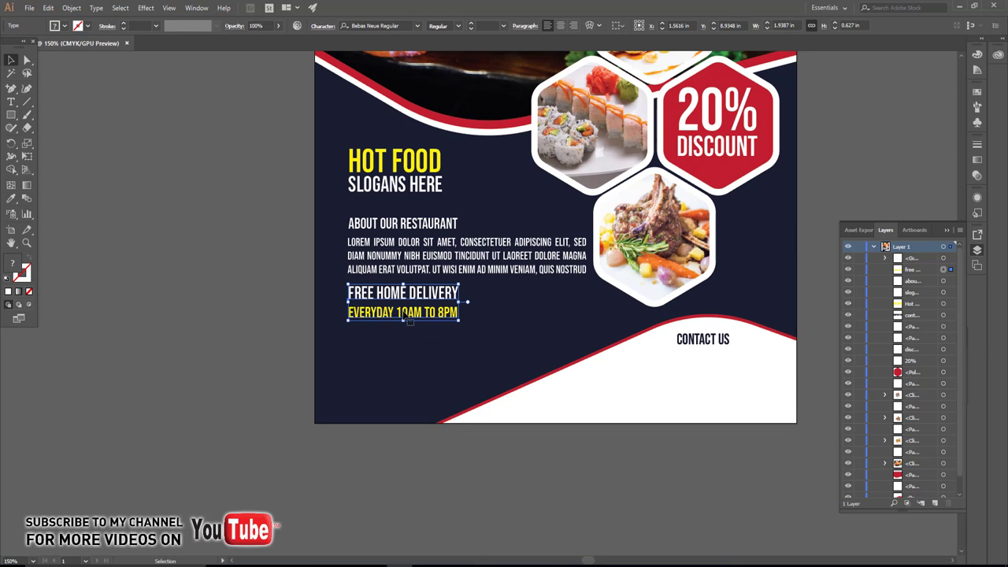
pyautogui.press('Down')
pyautogui.press('Down')
pyautogui.press('Down')
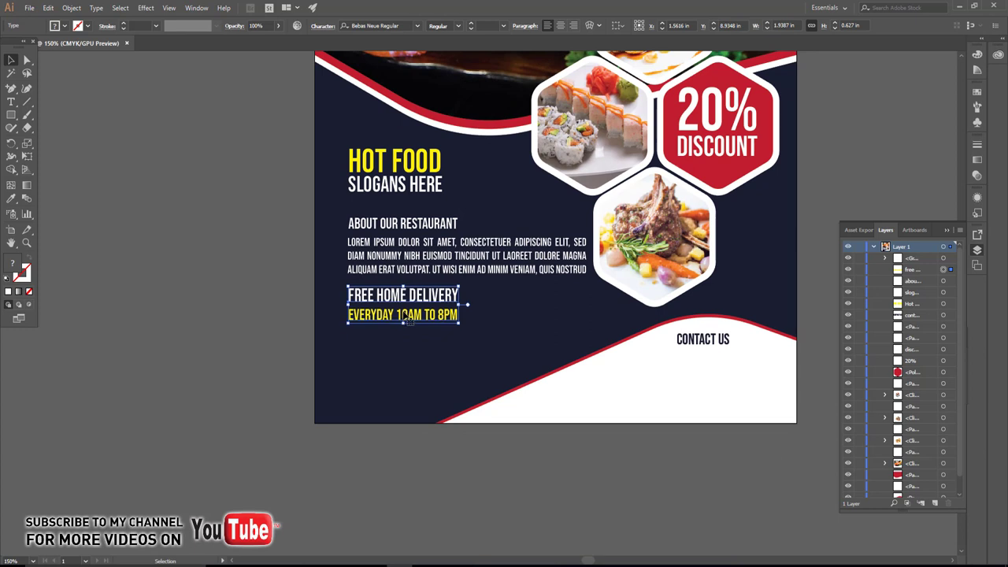
pyautogui.press('Down')
pyautogui.press('Down')
pyautogui.press('Down')
pyautogui.press('Down')
pyautogui.press('Down')
pyautogui.press('Down')
pyautogui.press('Down')
pyautogui.press('Down')
pyautogui.press('Down')
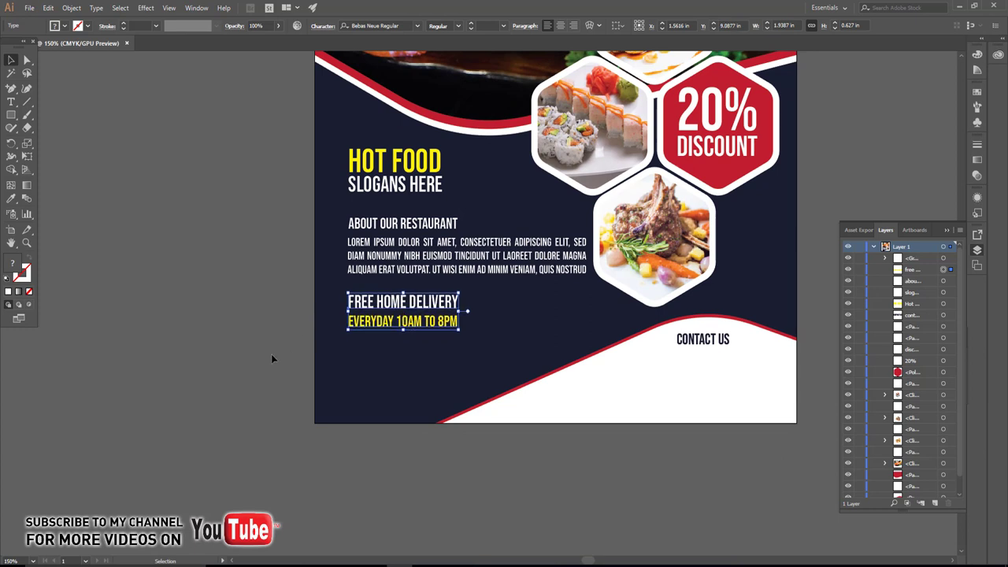
pyautogui.click(271, 354)
# Step: Duplicate the delivery text a line lower and retype it as 7/24 ONLINE SERVICE
pyautogui.scroll(1, 410, 319)
pyautogui.scroll(-1, 423, 312)
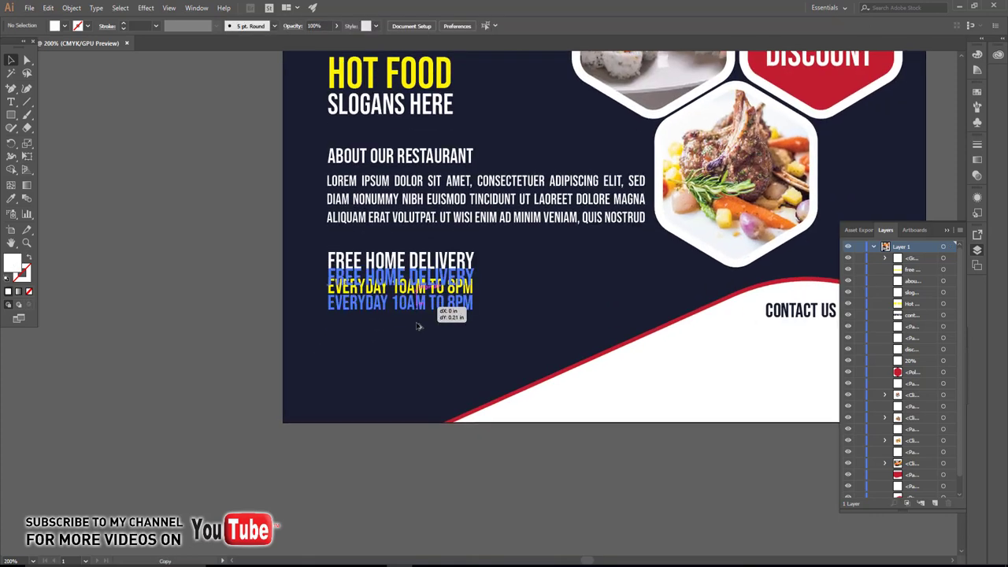
pyautogui.moveTo(426, 284); pyautogui.dragTo(425, 331)
pyautogui.doubleClick(406, 335)
pyautogui.hotkey('ctrl', 'a')
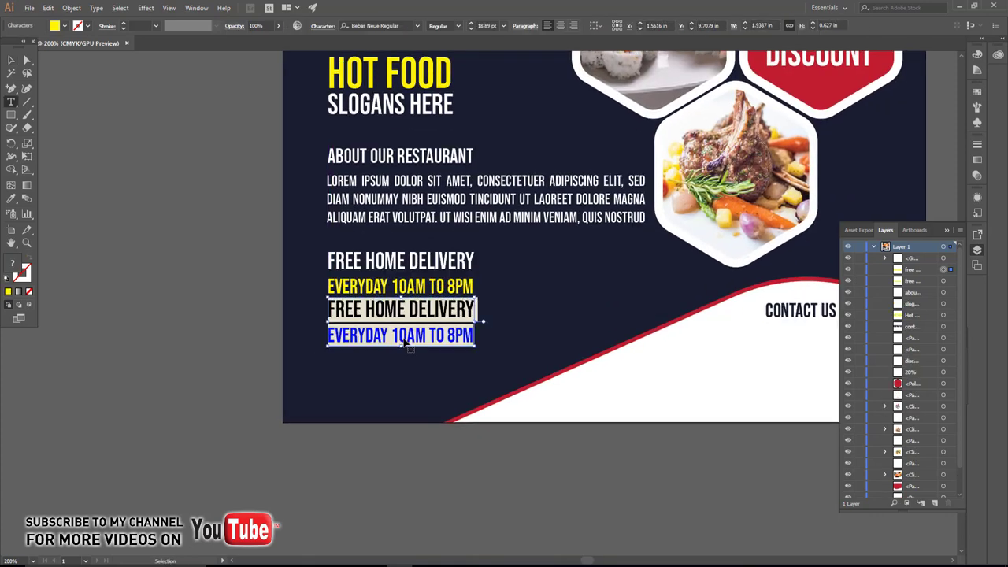
pyautogui.write('2')
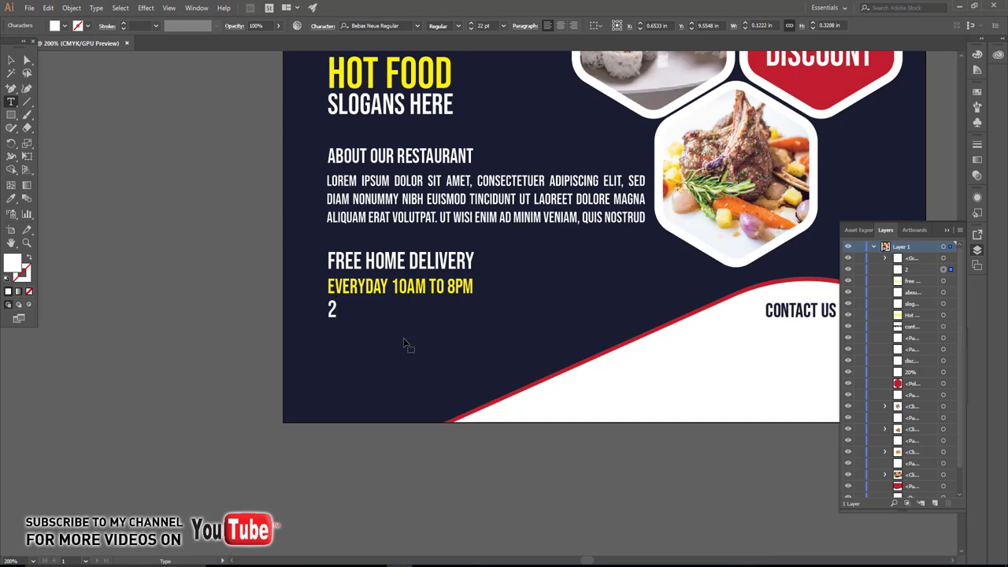
pyautogui.press('BackSpace')
pyautogui.write('7')
pyautogui.write('/')
pyautogui.write('24')
pyautogui.write(' ONL')
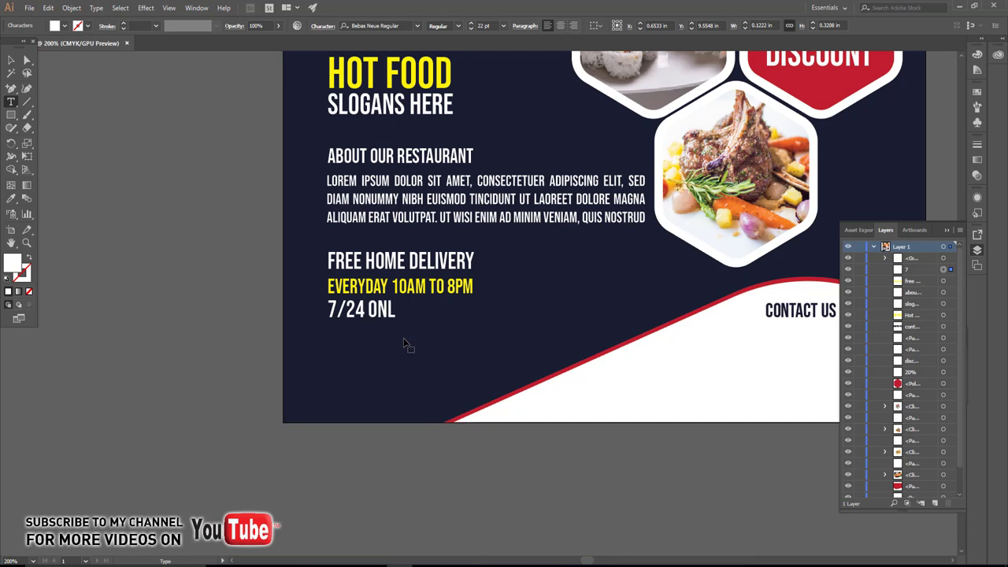
pyautogui.write('INE SERVICE')
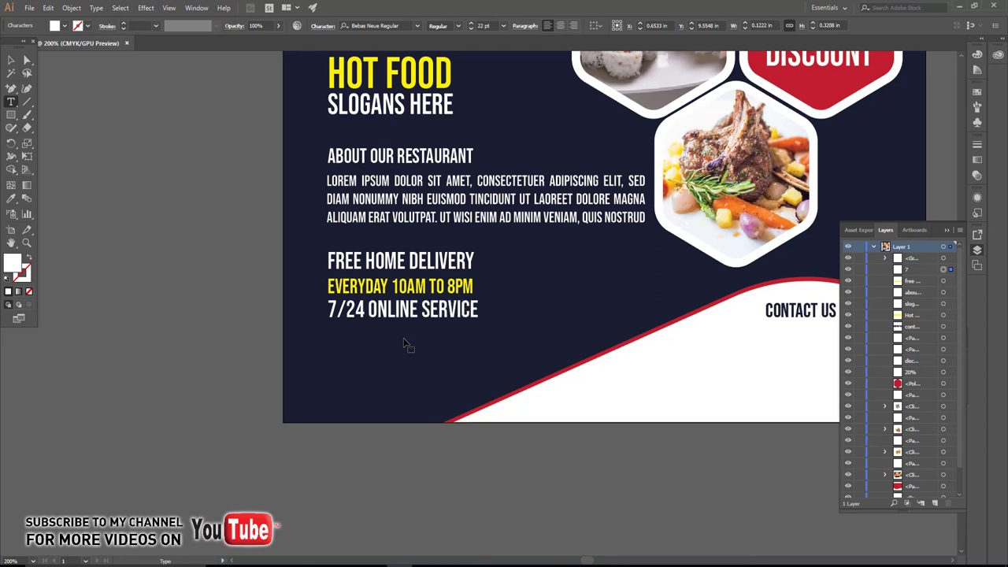
pyautogui.click(11, 60)
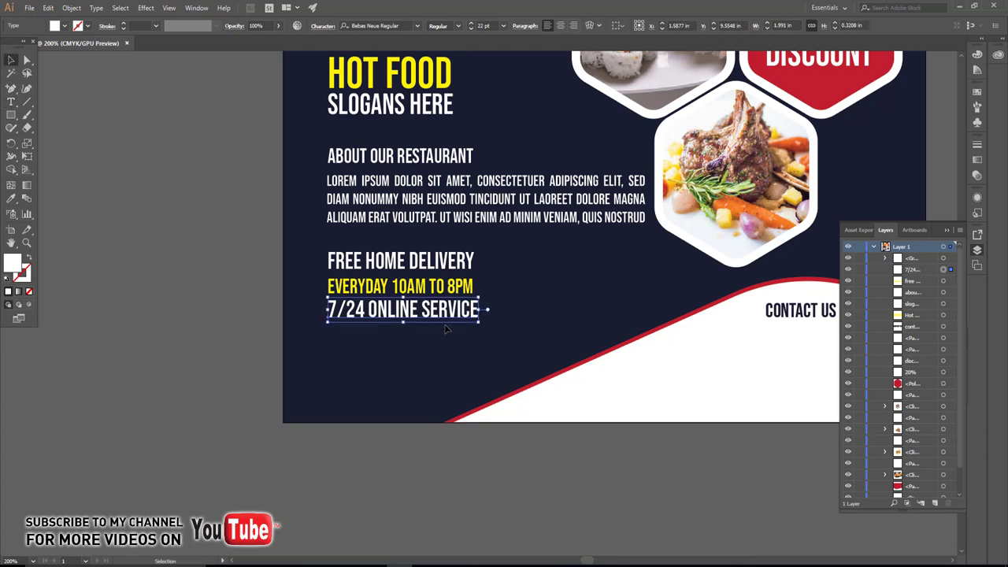
pyautogui.moveTo(433, 321); pyautogui.dragTo(434, 325)
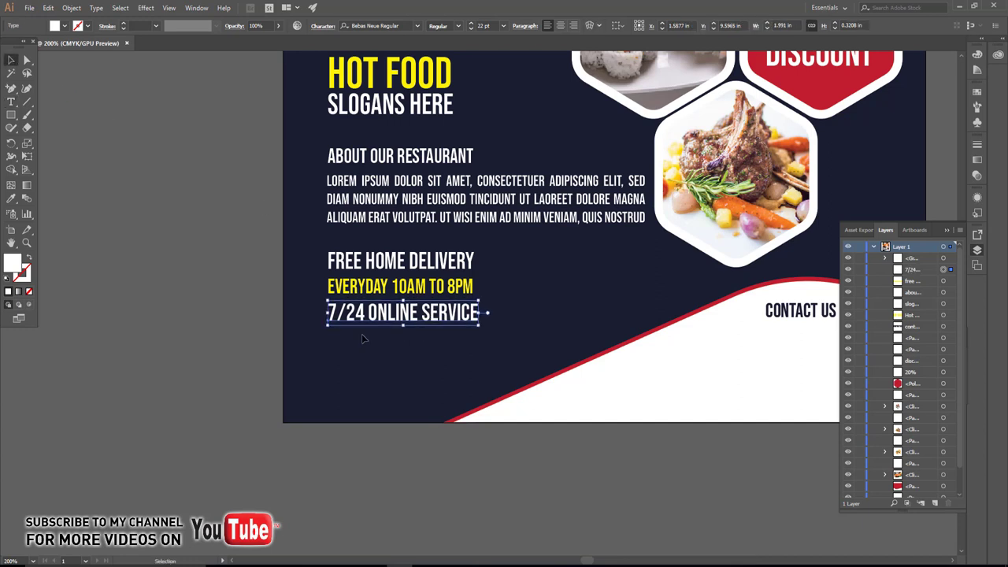
pyautogui.click(71, 117)
pyautogui.click(31, 10)
pyautogui.moveTo(63, 56)
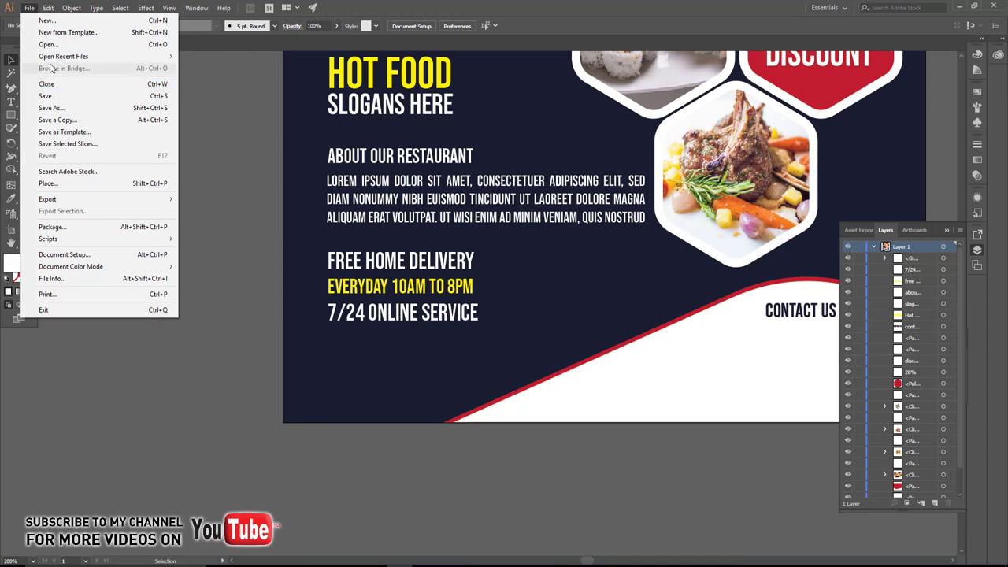
# Step: Bring a QR code from Icon.ai onto the flyer, enlarge it, and duplicate CONTACT US below
pyautogui.click(209, 104)
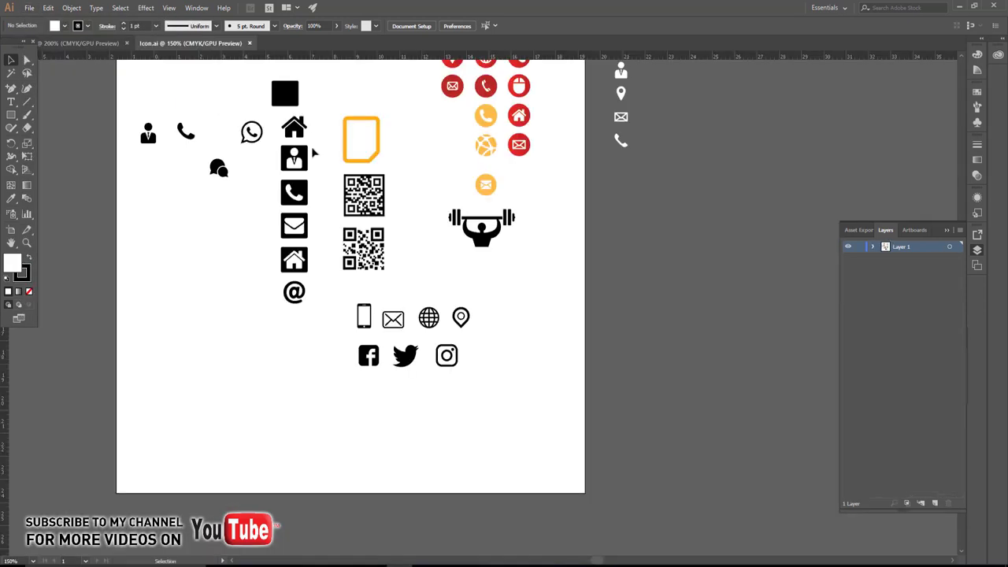
pyautogui.moveTo(366, 229)
pyautogui.mouseDown()
pyautogui.moveTo(384, 214)
pyautogui.moveTo(371, 361)
pyautogui.moveTo(339, 329)
pyautogui.mouseUp()
pyautogui.hotkey('ctrl', '+')
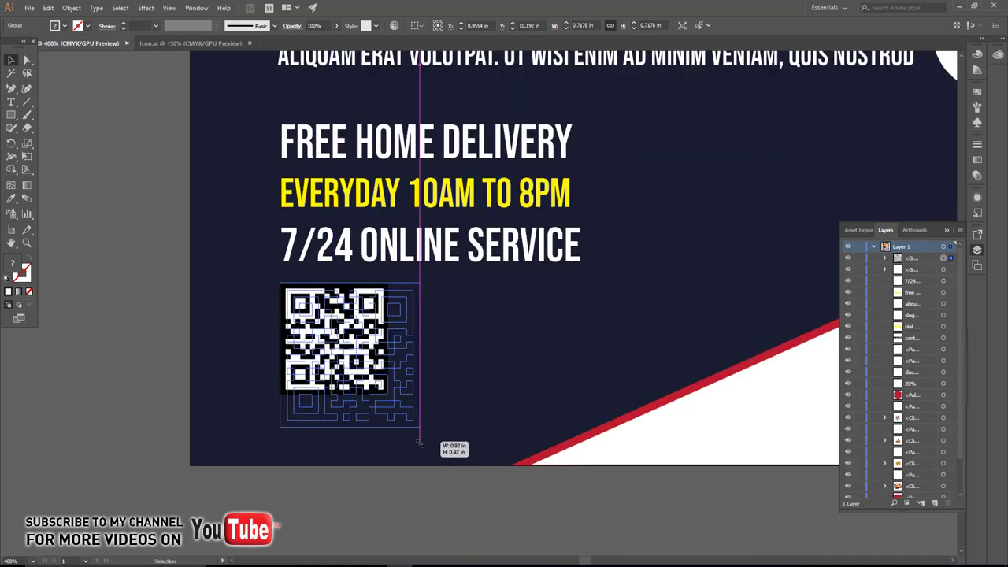
pyautogui.moveTo(389, 395); pyautogui.dragTo(413, 421)
pyautogui.click(145, 339)
pyautogui.moveTo(144, 339); pyautogui.dragTo(123, 324)
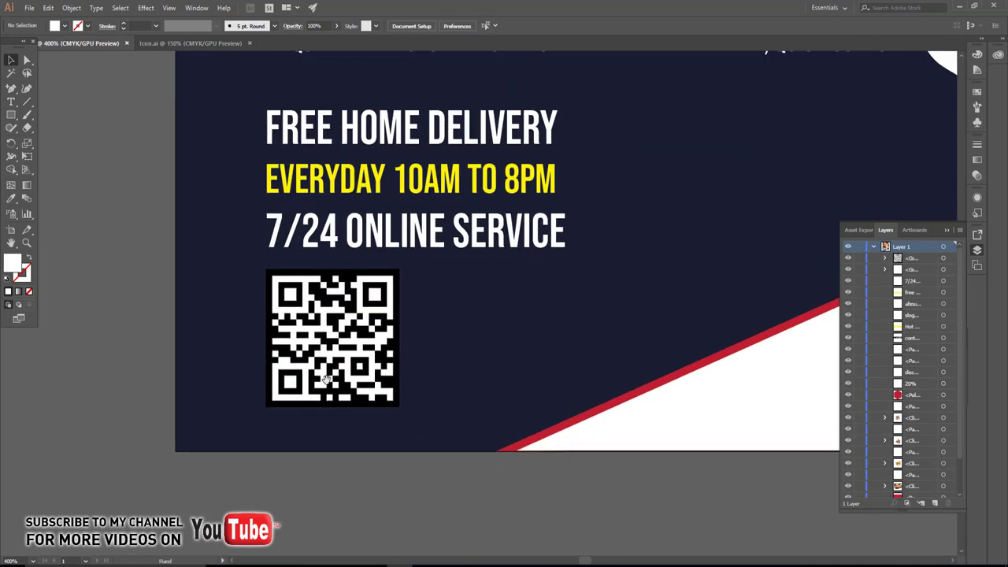
pyautogui.hscroll(5, 288, 317)
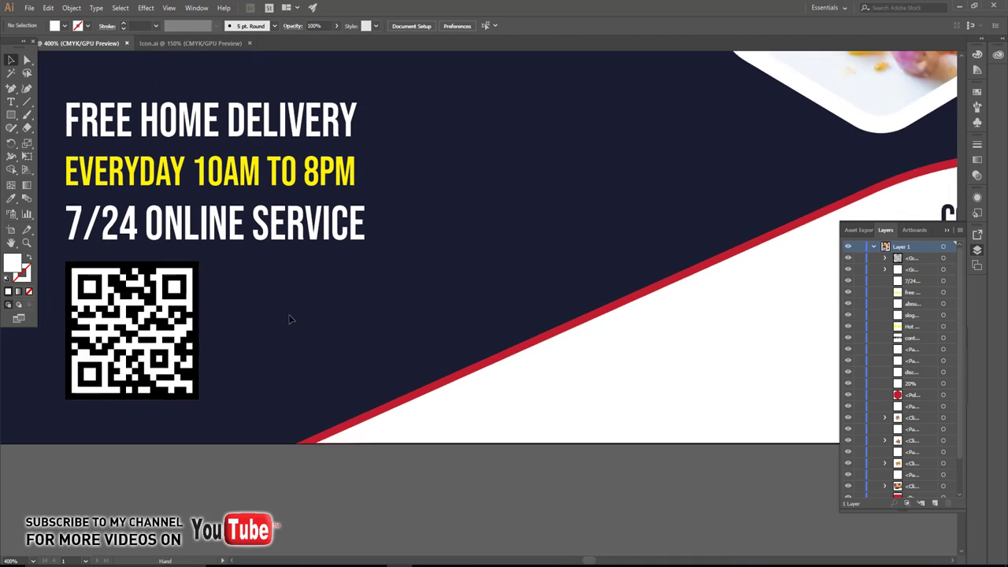
pyautogui.scroll(-2, 308, 321)
pyautogui.moveTo(619, 268); pyautogui.dragTo(506, 325)
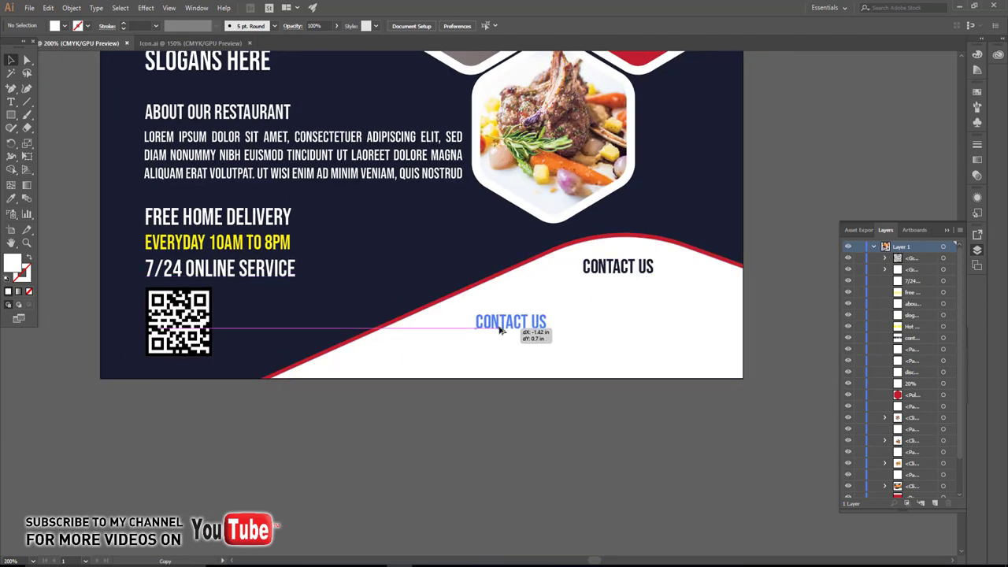
# Step: Retype the CONTACT US copy as DELIVERY ORDER with a phone number, then bring over Icon.ai's phone icon
pyautogui.press('t')
pyautogui.tripleClick(488, 327)
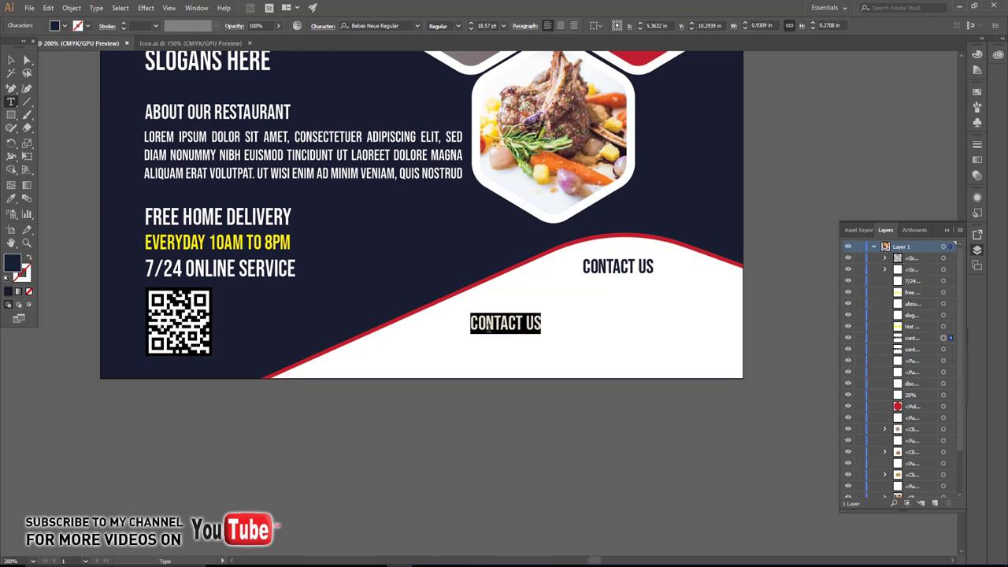
pyautogui.write('de')
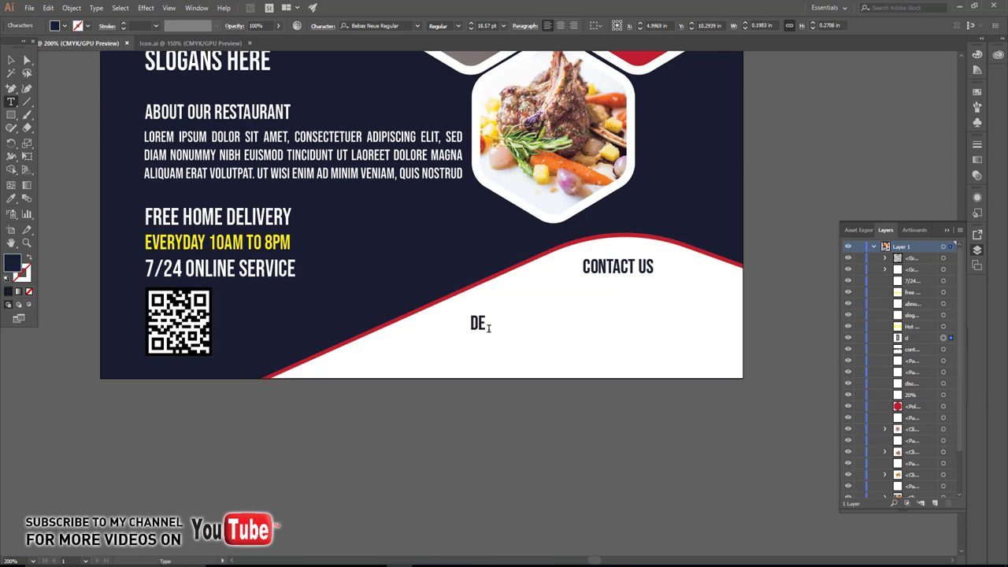
pyautogui.write('liv')
pyautogui.write(' o')
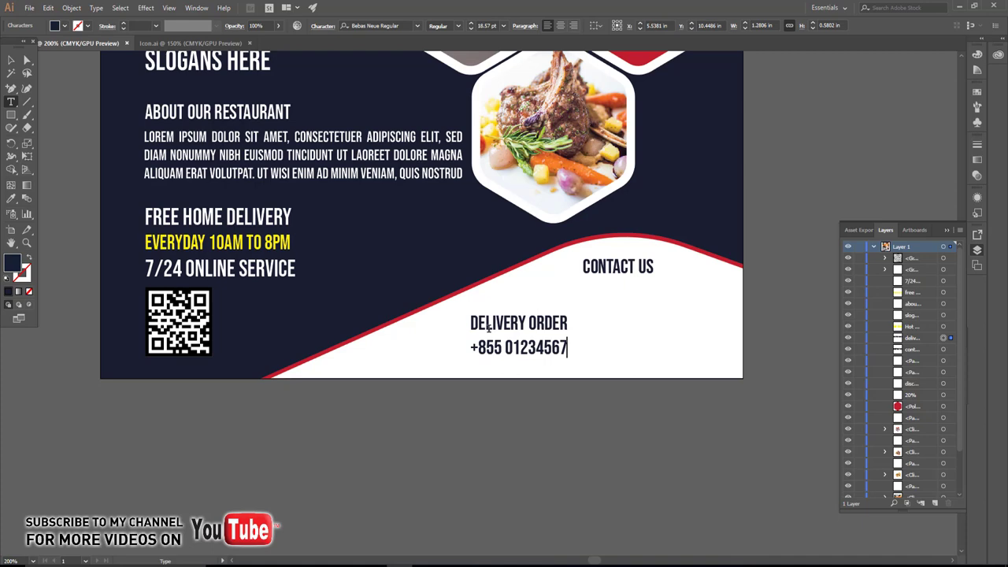
pyautogui.click(11, 60)
pyautogui.click(189, 43)
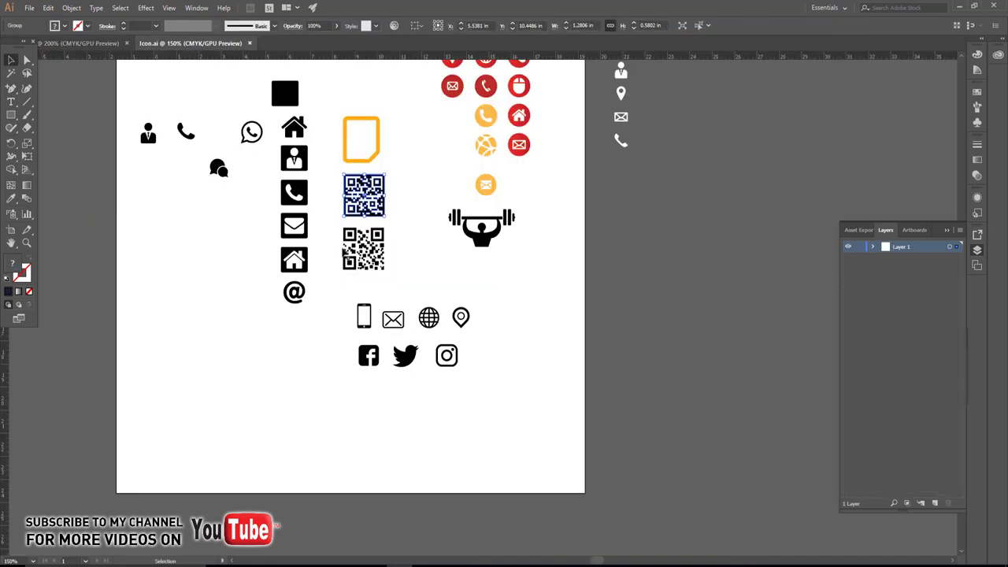
pyautogui.moveTo(200, 130)
pyautogui.mouseDown()
pyautogui.moveTo(118, 40)
pyautogui.moveTo(457, 354)
pyautogui.mouseUp()
# Step: Enlarge, tilt and colour the phone icon red, moving it with the delivery text under CONTACT US
pyautogui.scroll(3, 457, 354)
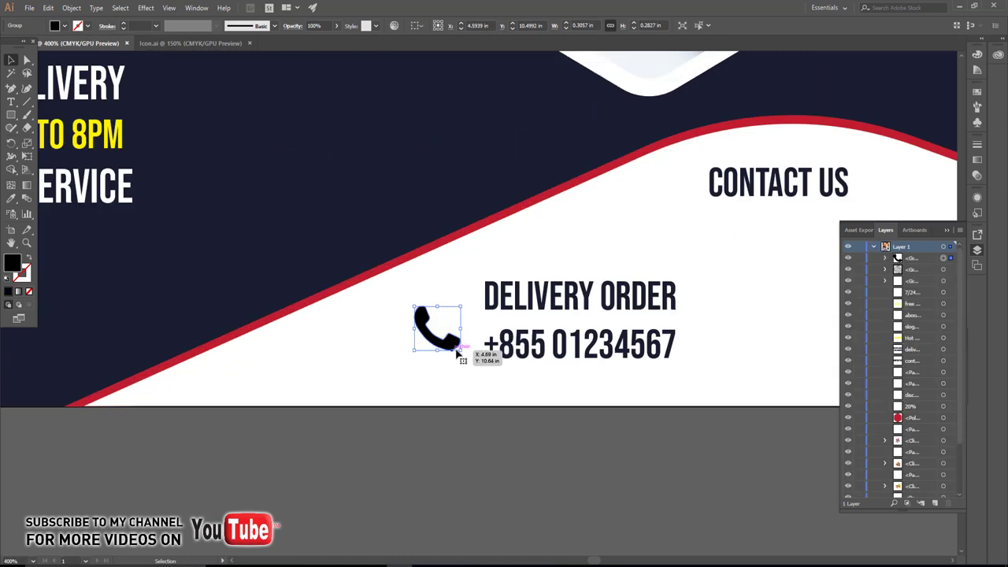
pyautogui.moveTo(460, 306); pyautogui.dragTo(474, 275)
pyautogui.moveTo(478, 354)
pyautogui.mouseDown()
pyautogui.moveTo(486, 288)
pyautogui.moveTo(738, 248)
pyautogui.mouseUp()
pyautogui.moveTo(736, 451); pyautogui.dragTo(643, 439)
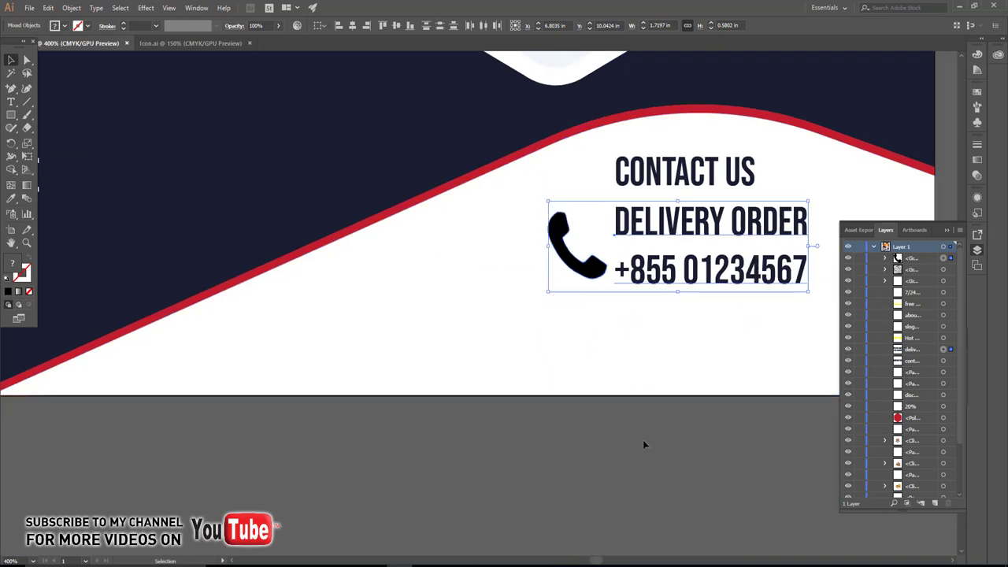
pyautogui.click(64, 26)
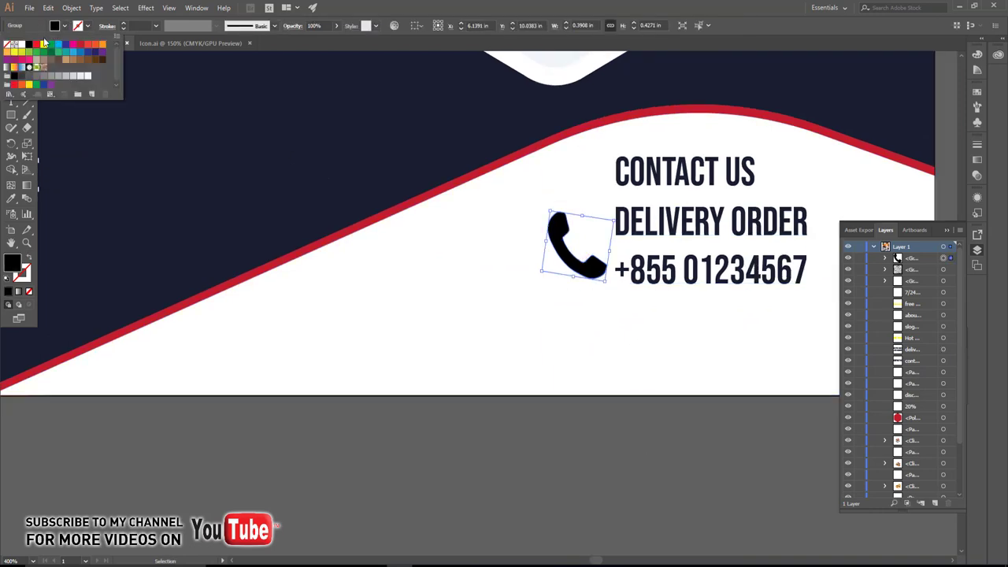
pyautogui.click(36, 46)
pyautogui.click(399, 443)
# Step: Copy the delivery block near the bottom edge and retype it as '#123 , YOUR LOCATION' address
pyautogui.scroll(-2, 398, 438)
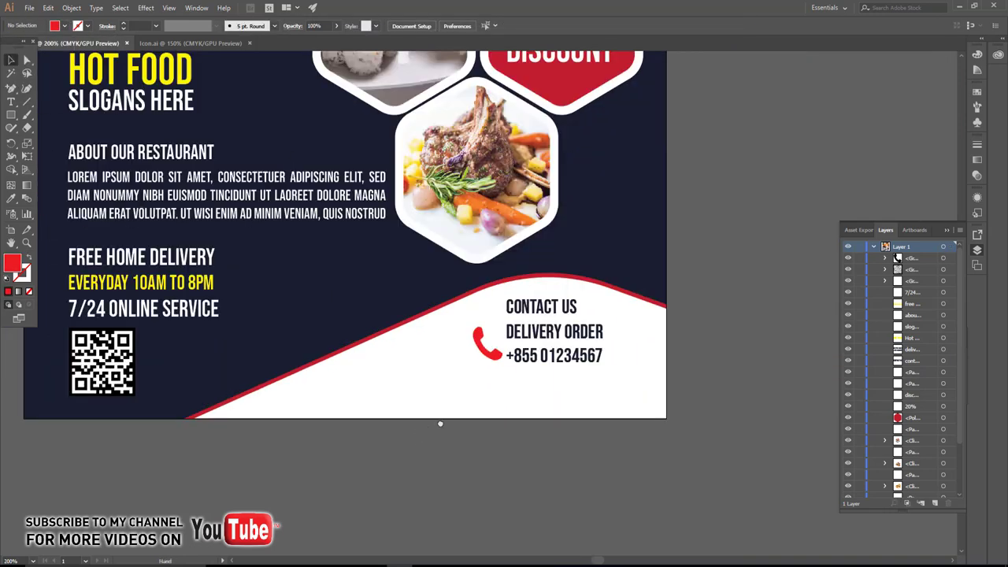
pyautogui.moveTo(399, 439); pyautogui.dragTo(446, 414)
pyautogui.moveTo(588, 336)
pyautogui.mouseDown()
pyautogui.moveTo(434, 414)
pyautogui.moveTo(429, 396)
pyautogui.mouseUp()
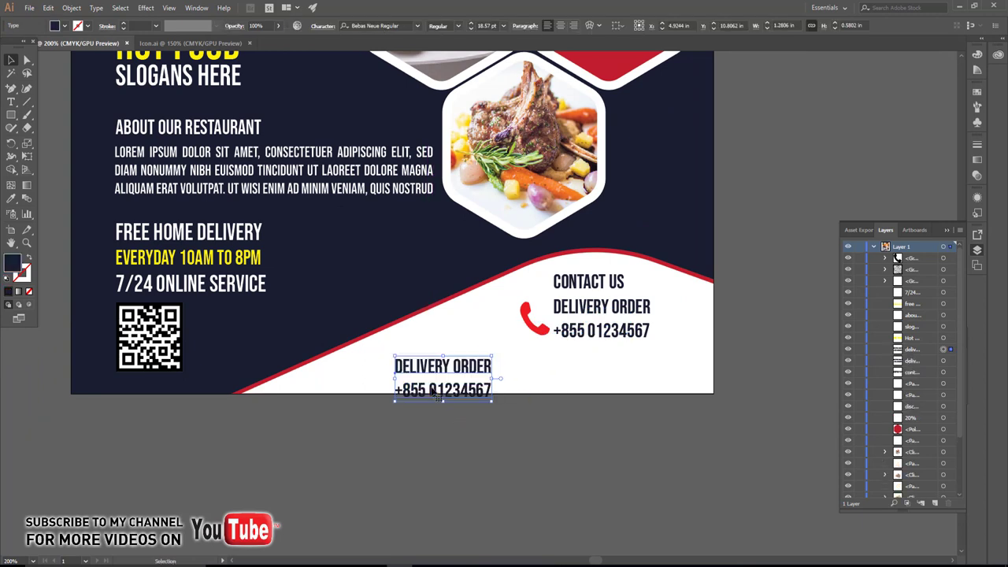
pyautogui.doubleClick(423, 368)
pyautogui.hotkey('ctrl', 'a')
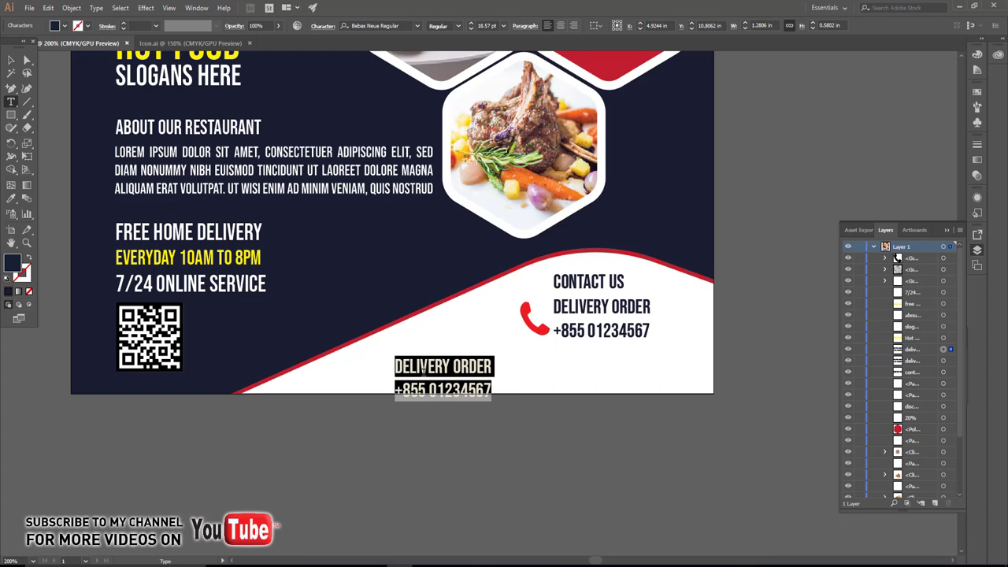
pyautogui.write('#123 , Y')
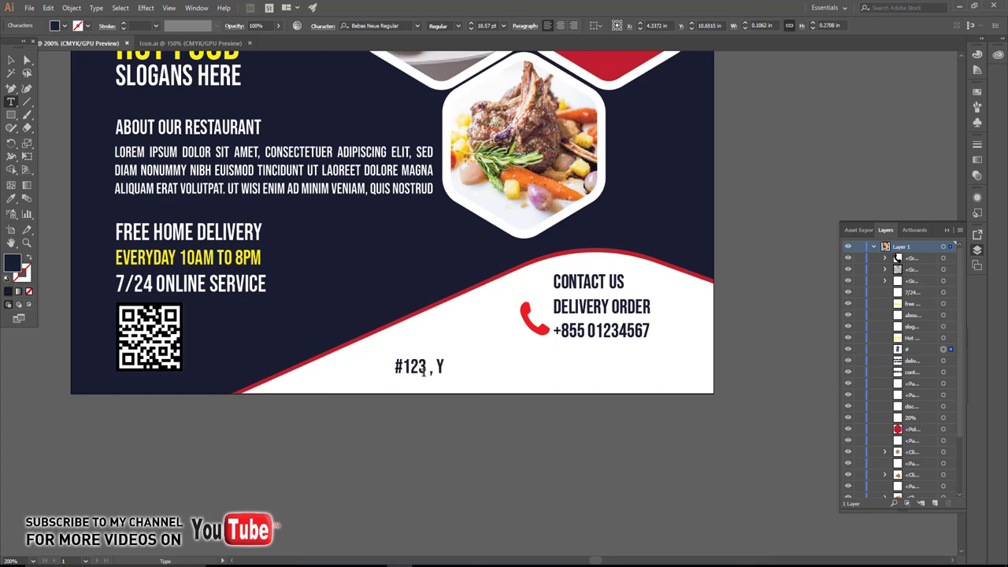
pyautogui.write('OUR LOCA')
pyautogui.write('TION')
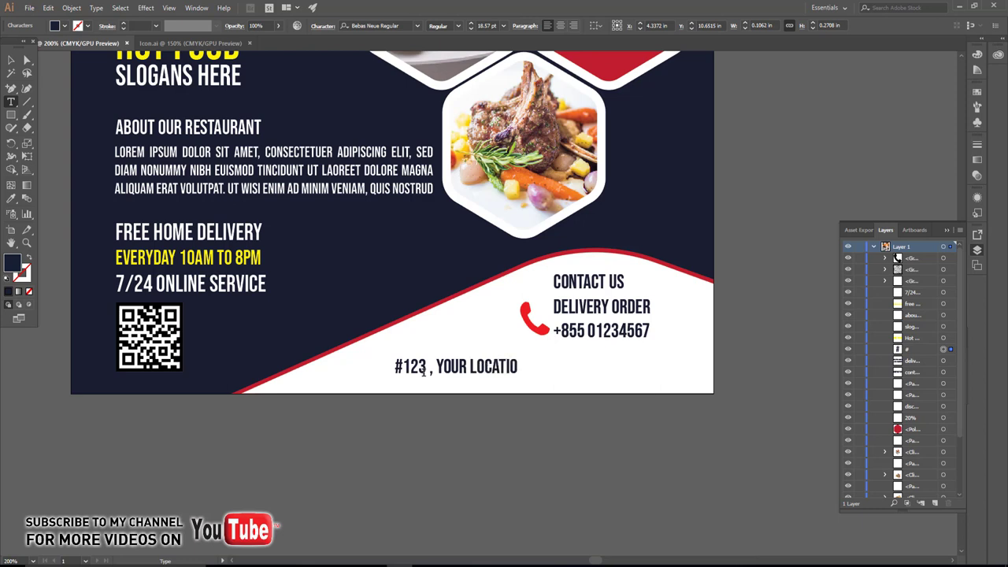
pyautogui.write(' GOES HERE')
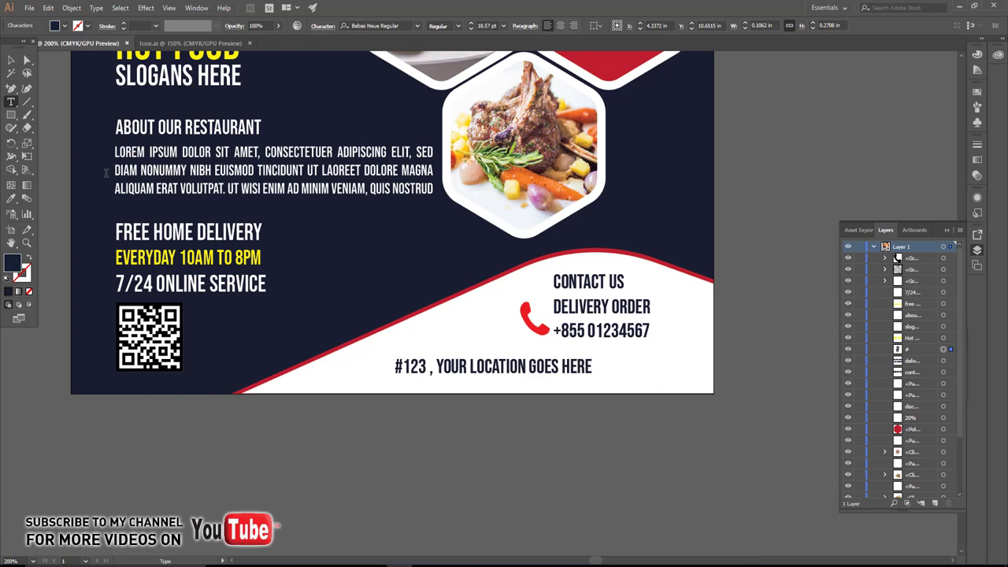
# Step: Shift the footer address line to the left
pyautogui.click(11, 60)
pyautogui.moveTo(469, 371); pyautogui.dragTo(408, 361)
pyautogui.click(469, 397)
pyautogui.scroll(2, 470, 399)
pyautogui.doubleClick(451, 354)
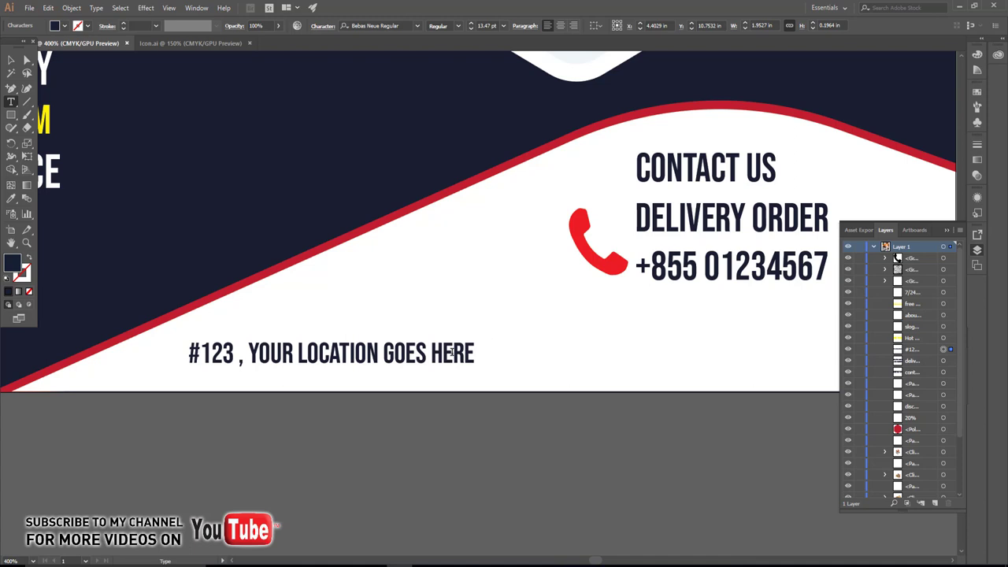
pyautogui.write('YOUR')
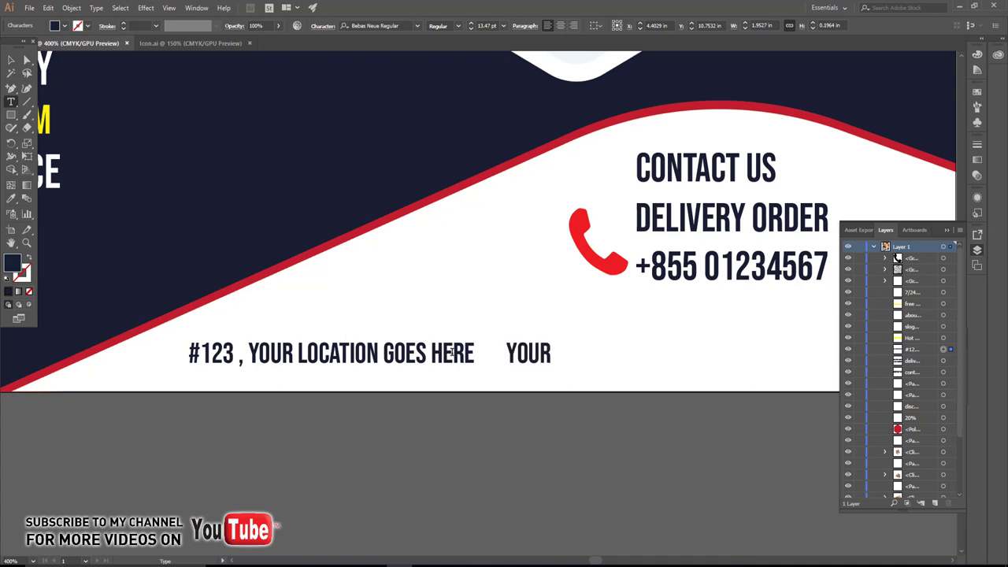
pyautogui.write('DOMAIN')
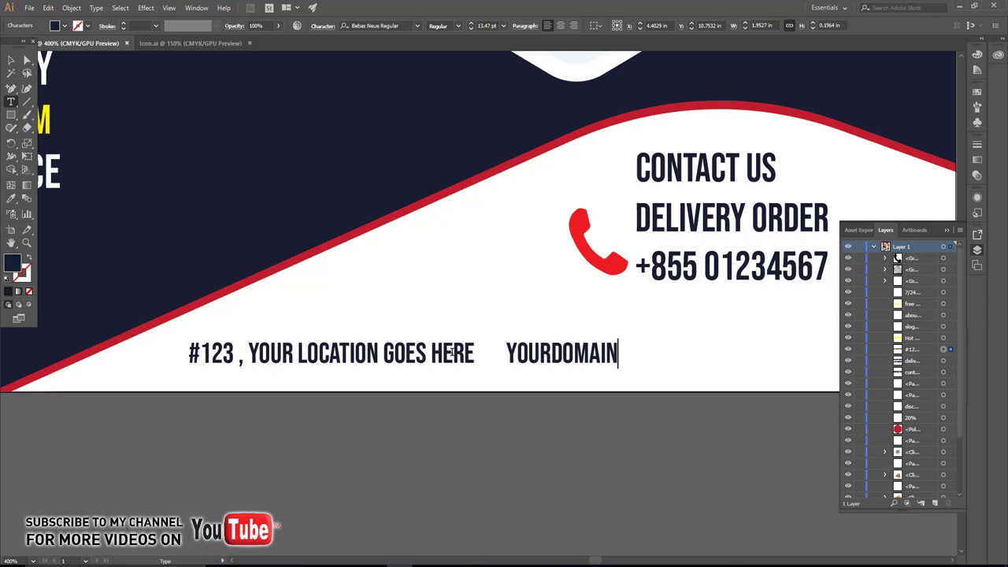
pyautogui.press('BackSpace')
pyautogui.press('BackSpace')
pyautogui.press('BackSpace')
pyautogui.press('BackSpace')
pyautogui.press('BackSpace')
pyautogui.press('BackSpace')
pyautogui.press('BackSpace')
pyautogui.press('BackSpace')
pyautogui.press('BackSpace')
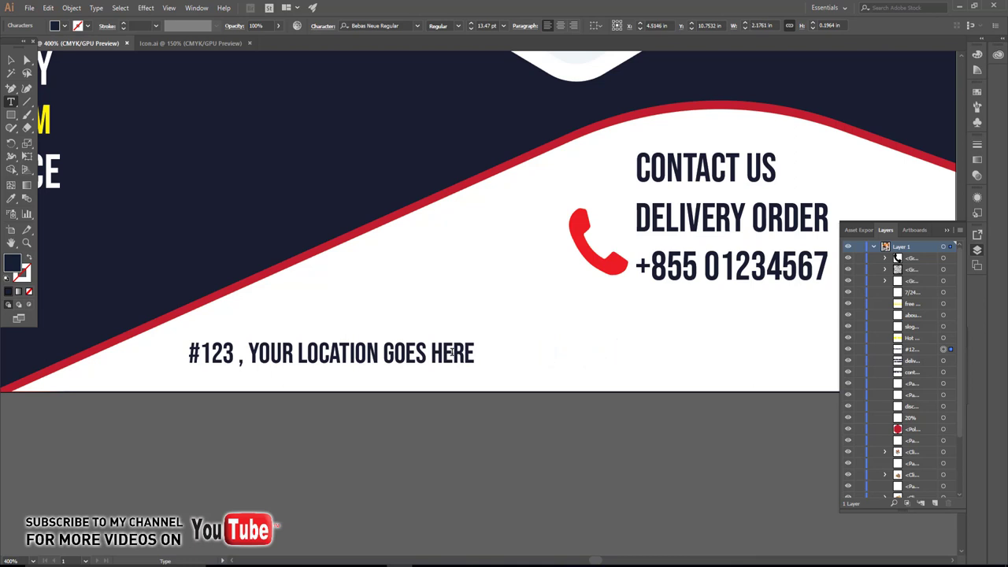
pyautogui.write('INFO@D')
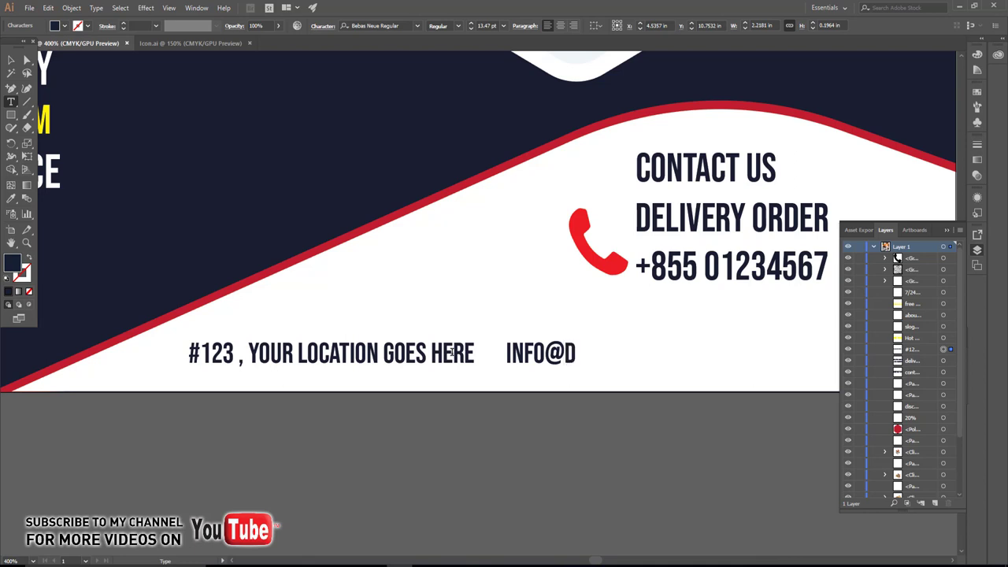
pyautogui.write('OMAINNAME.')
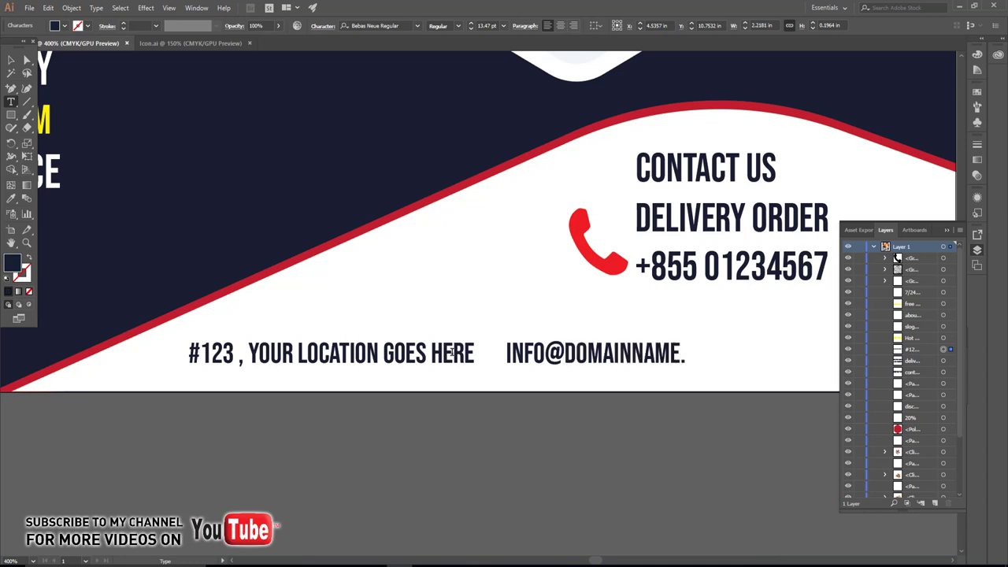
pyautogui.write('COM')
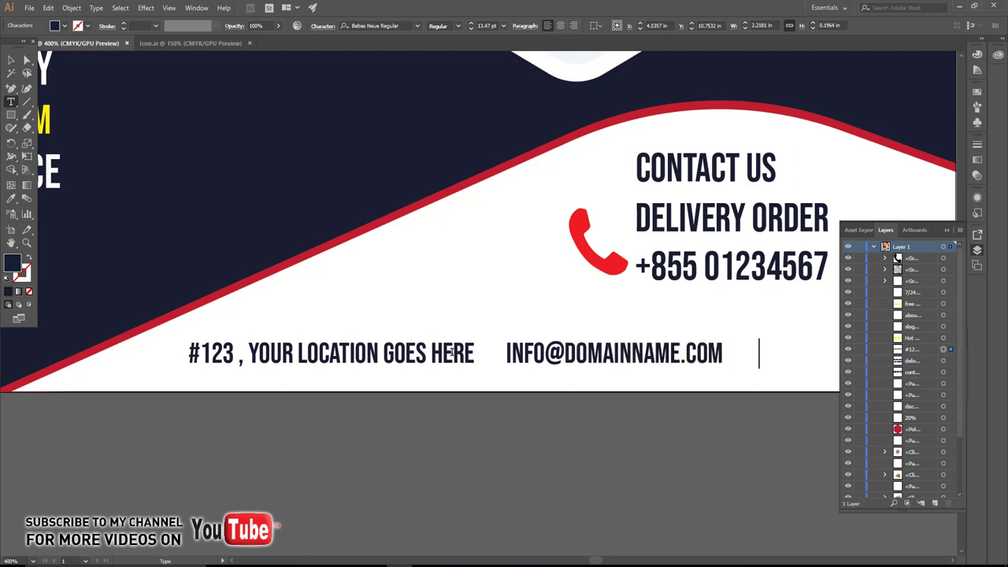
pyautogui.write('WWW.D')
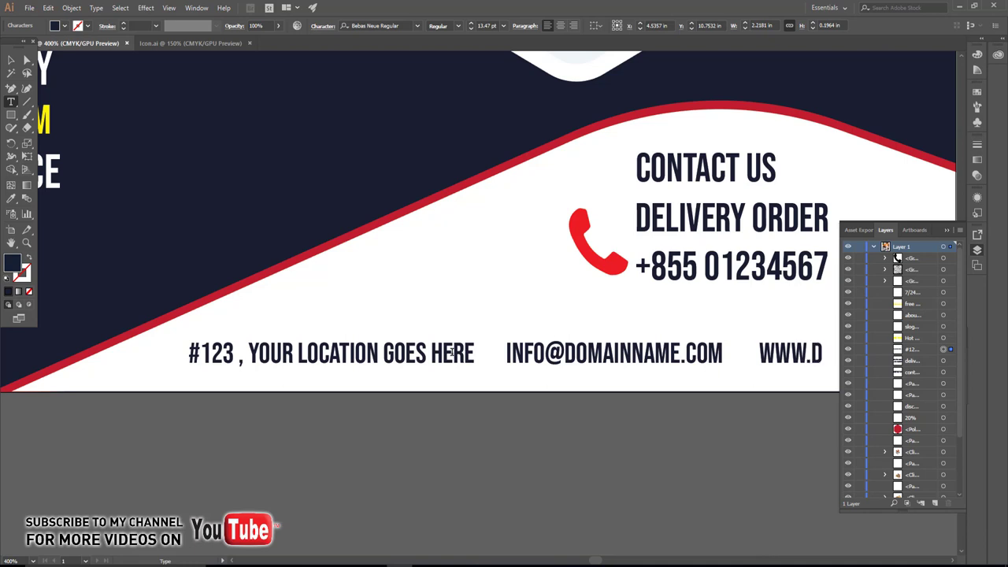
pyautogui.write('OM')
pyautogui.hscroll(1, 453, 352)
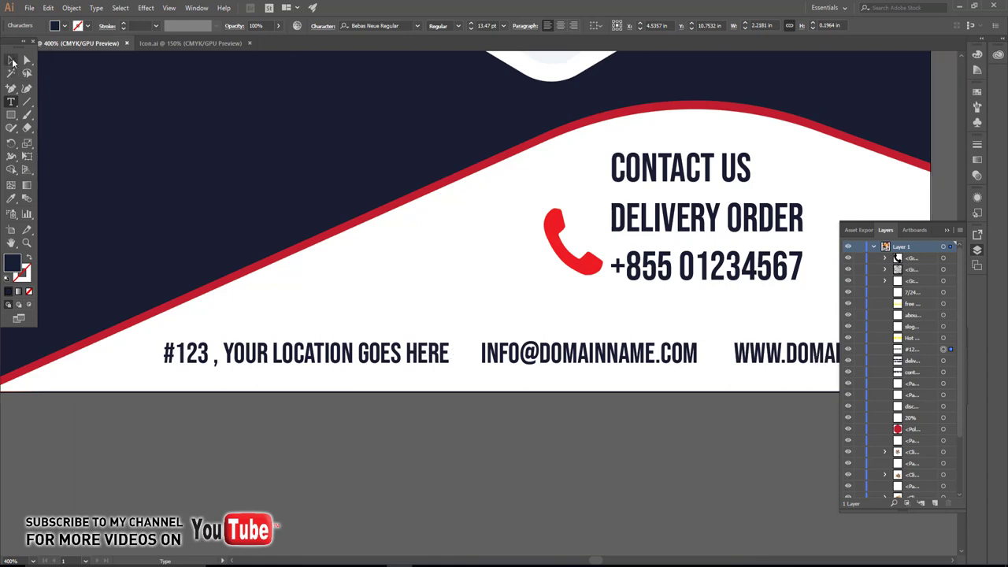
# Step: Scale the address line down so it fits within the flyer's width
pyautogui.click(11, 60)
pyautogui.hscroll(6, 81, 225)
pyautogui.hscroll(4, 603, 349)
pyautogui.moveTo(678, 335); pyautogui.dragTo(636, 341)
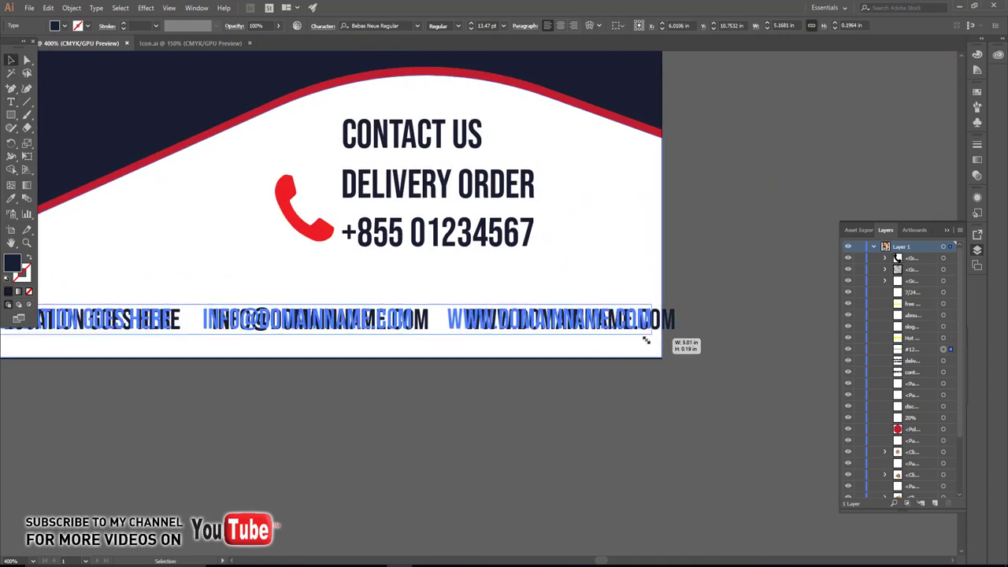
pyautogui.click(618, 384)
pyautogui.scroll(-1, 606, 387)
# Step: Copy the red pin, globe and envelope icons from Icon.ai onto the flyer near the footer
pyautogui.press('space')
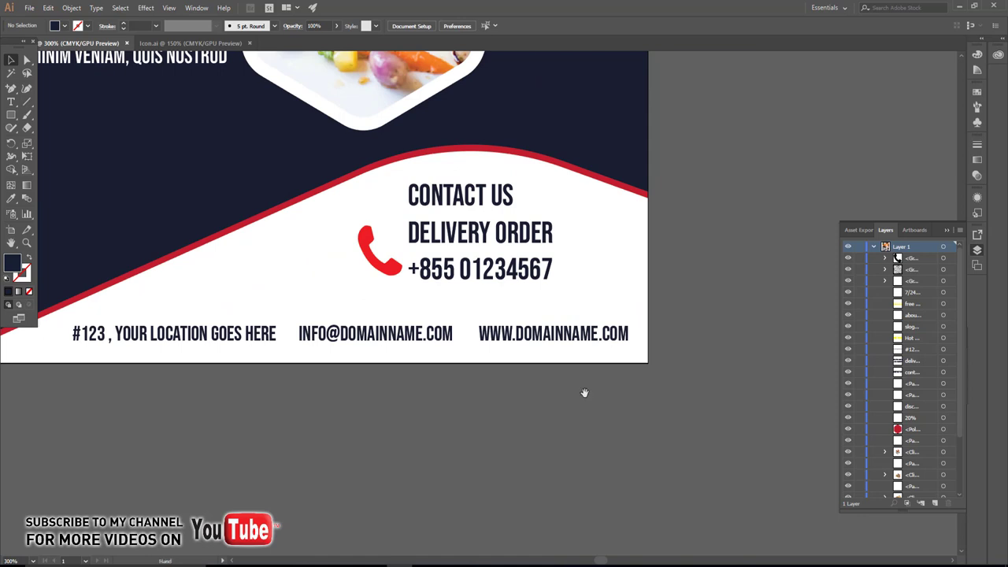
pyautogui.scroll(-1, 580, 404)
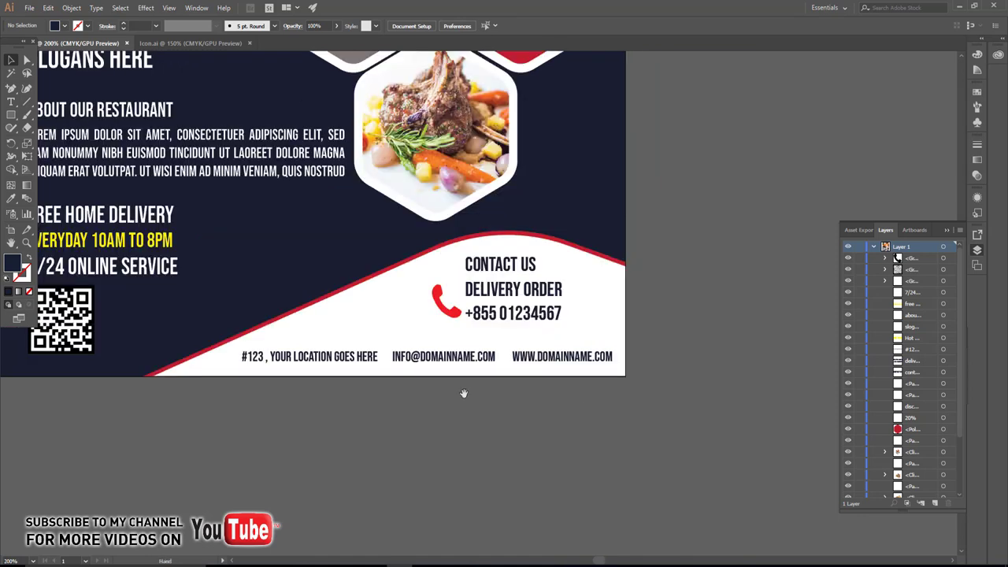
pyautogui.click(165, 44)
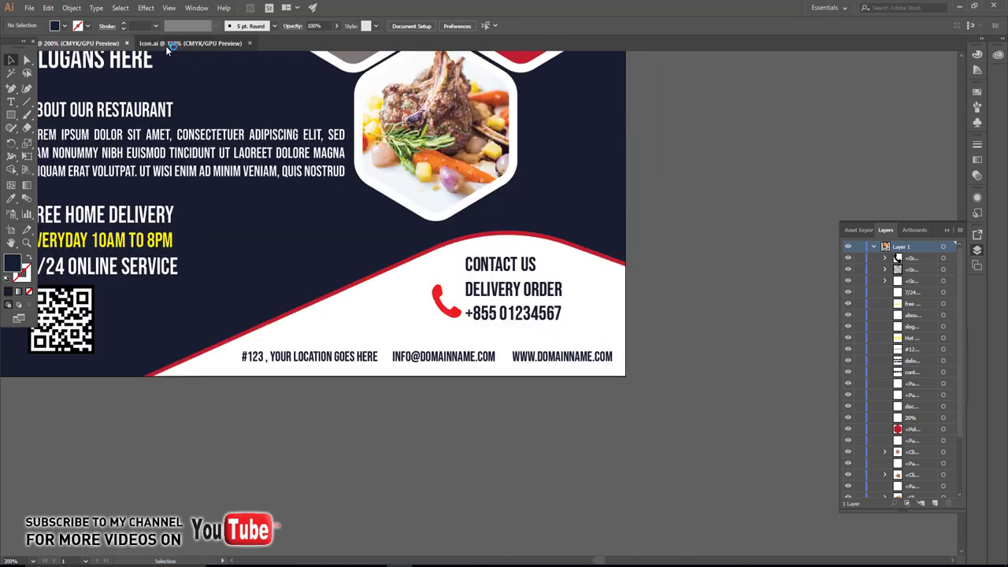
pyautogui.moveTo(254, 181); pyautogui.dragTo(225, 264)
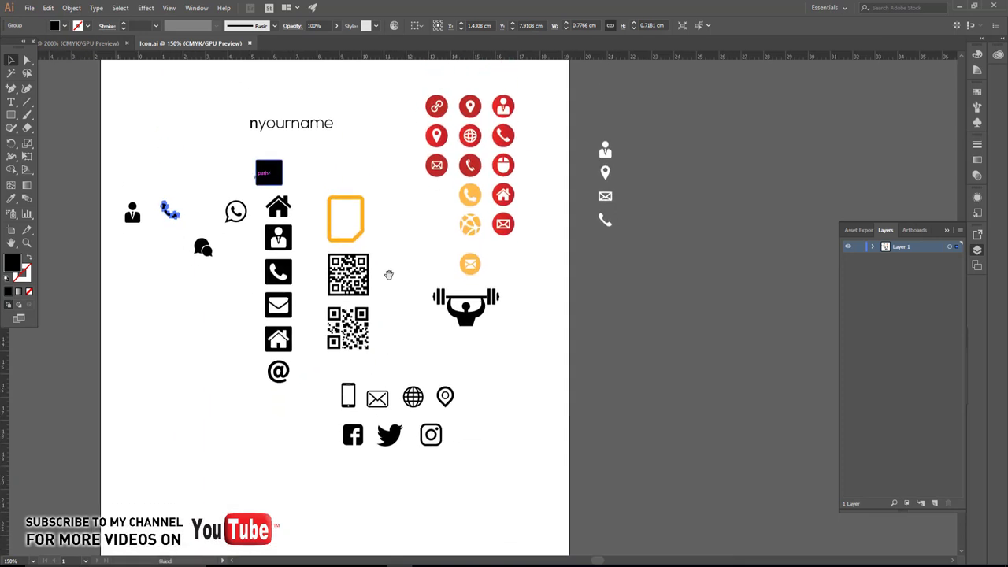
pyautogui.click(427, 144)
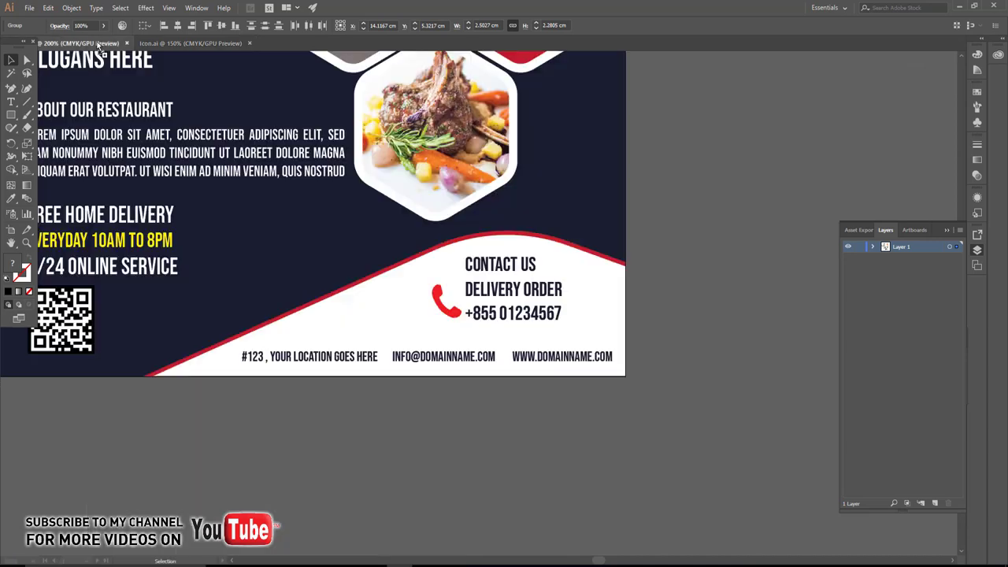
pyautogui.moveTo(423, 176)
pyautogui.mouseDown()
pyautogui.moveTo(352, 337)
pyautogui.moveTo(378, 355)
pyautogui.mouseUp()
pyautogui.scroll(3, 339, 346)
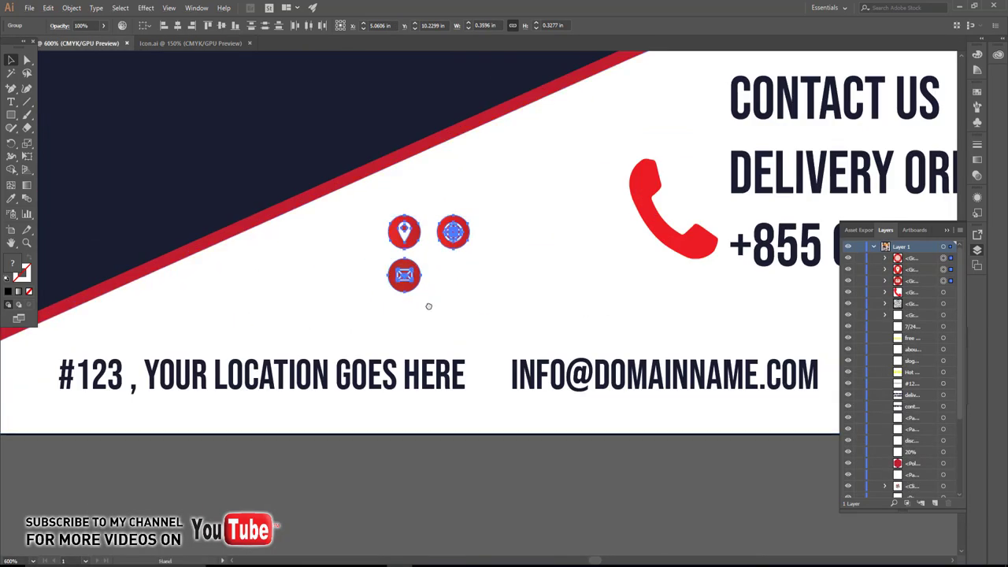
pyautogui.moveTo(510, 220)
pyautogui.mouseDown()
pyautogui.moveTo(183, 347)
pyautogui.moveTo(135, 330)
pyautogui.mouseUp()
# Step: Place the globe before the web address and the envelope before INFO@, adjusting the text spacing
pyautogui.scroll(-3, 222, 411)
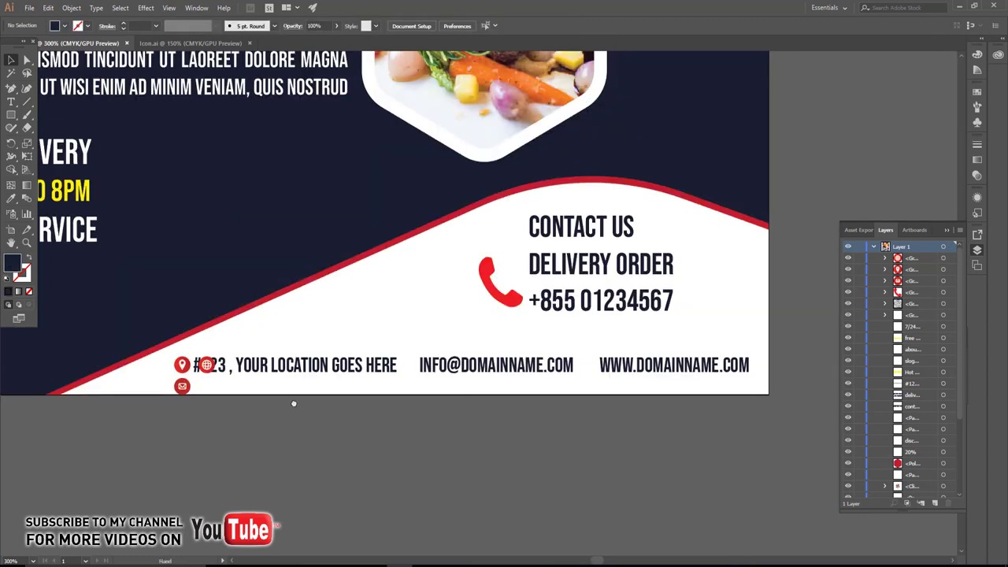
pyautogui.moveTo(192, 355); pyautogui.dragTo(567, 367)
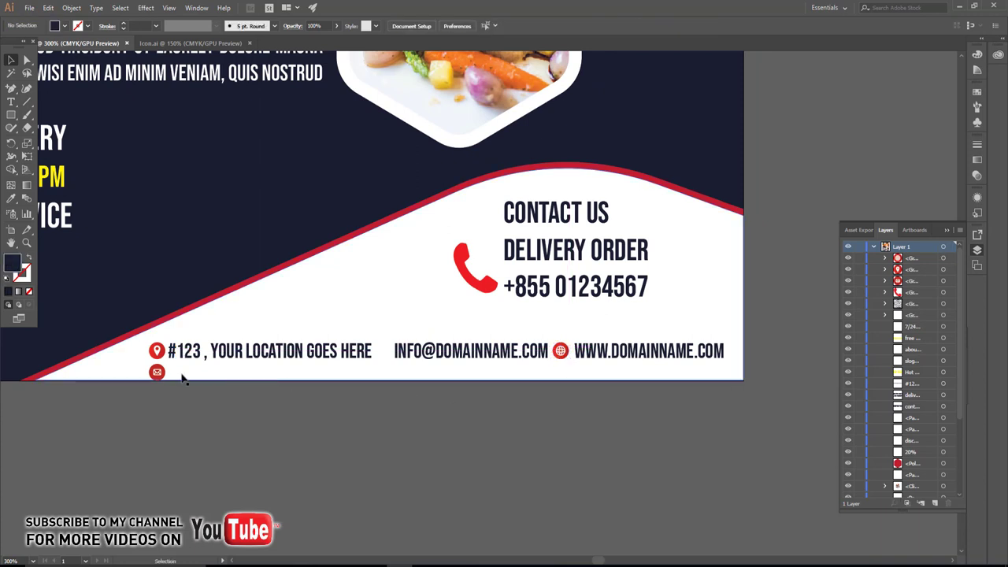
pyautogui.moveTo(156, 371); pyautogui.dragTo(388, 354)
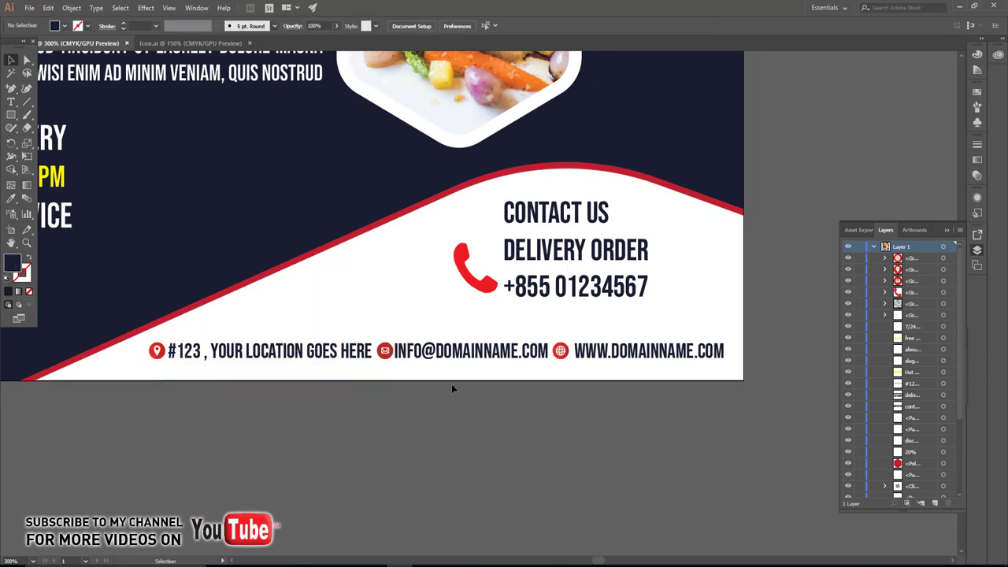
pyautogui.scroll(1, 451, 384)
pyautogui.click(435, 352)
pyautogui.doubleClick(425, 351)
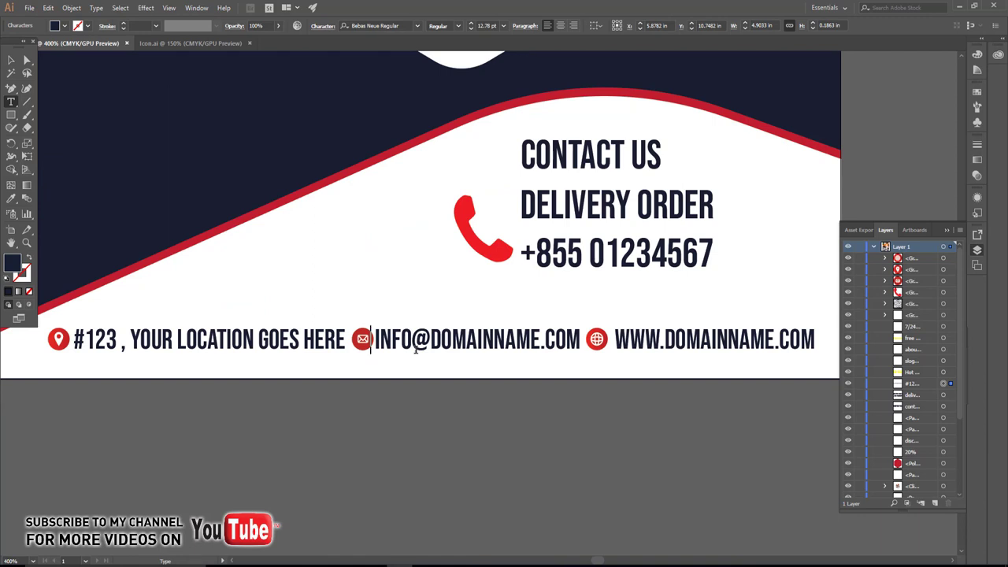
pyautogui.press('Escape')
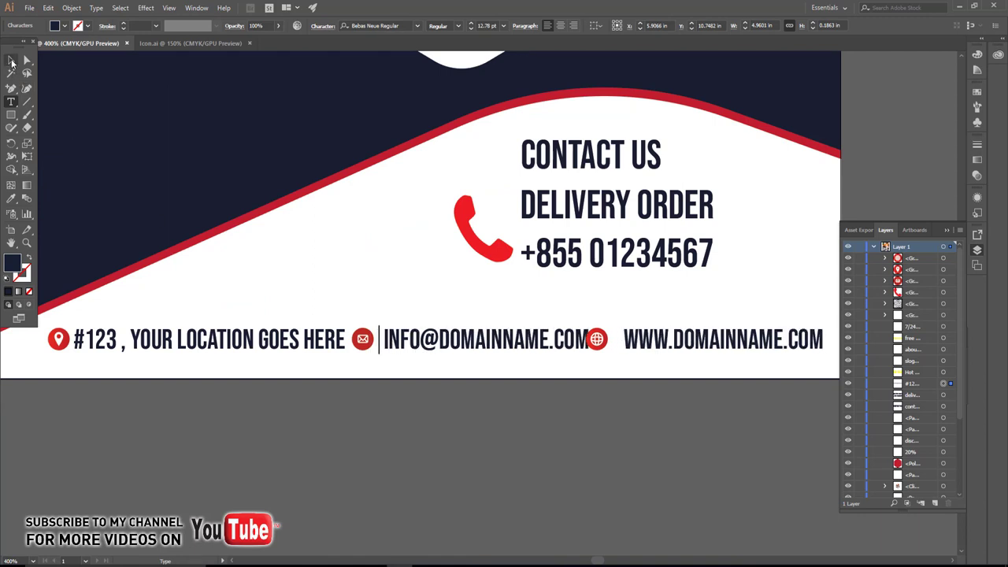
# Step: Fine-tune the envelope and globe icon positions beside INFO@ and the web address
pyautogui.click(326, 411)
pyautogui.scroll(2, 378, 362)
pyautogui.moveTo(351, 331); pyautogui.dragTo(64, 333)
pyautogui.moveTo(498, 295)
pyautogui.mouseDown()
pyautogui.moveTo(522, 295)
pyautogui.moveTo(519, 311)
pyautogui.mouseUp()
pyautogui.click(493, 410)
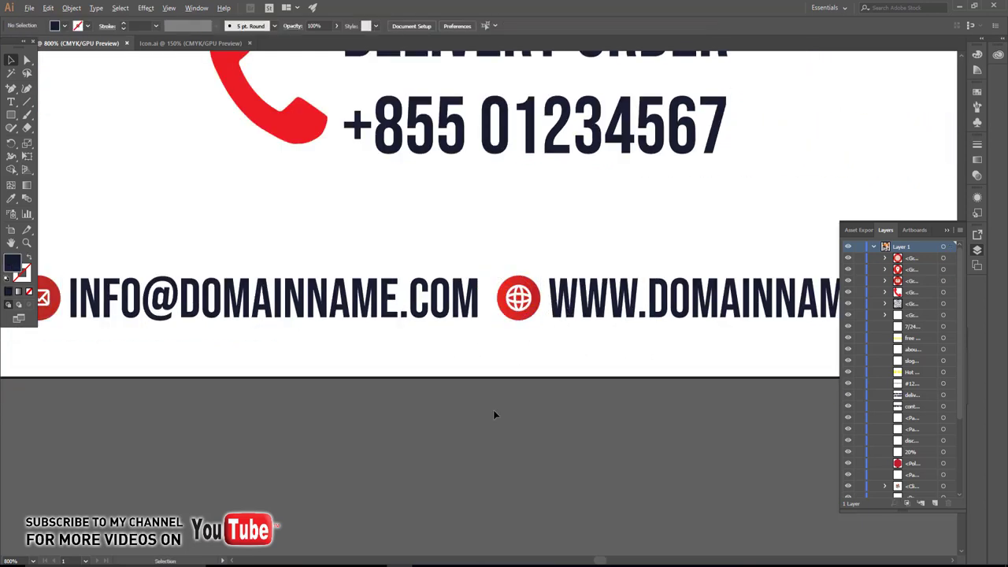
pyautogui.scroll(-3, 493, 410)
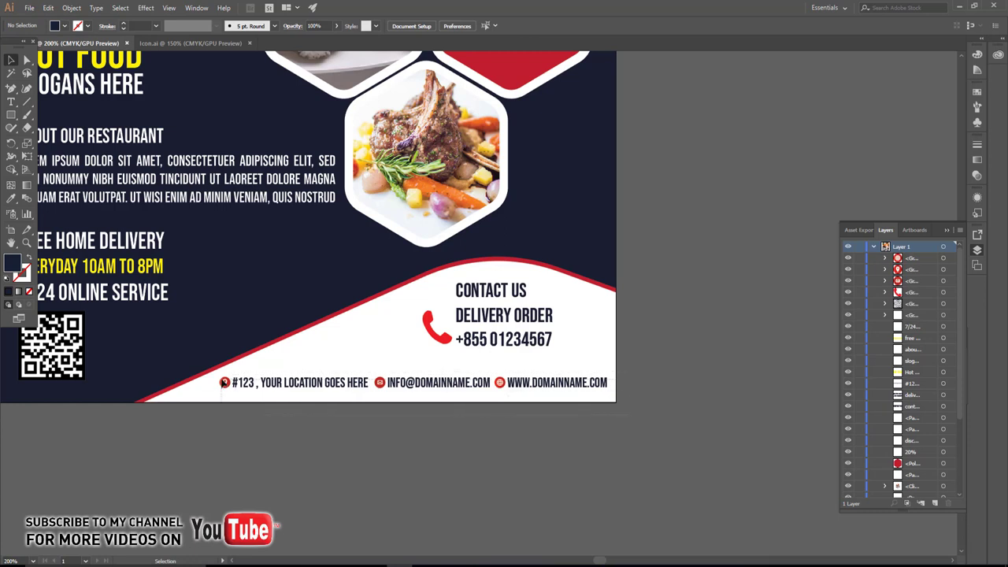
# Step: Group the footer text and icons, excluding the white bottom shape, and nudge the group up
pyautogui.moveTo(638, 418); pyautogui.dragTo(251, 371)
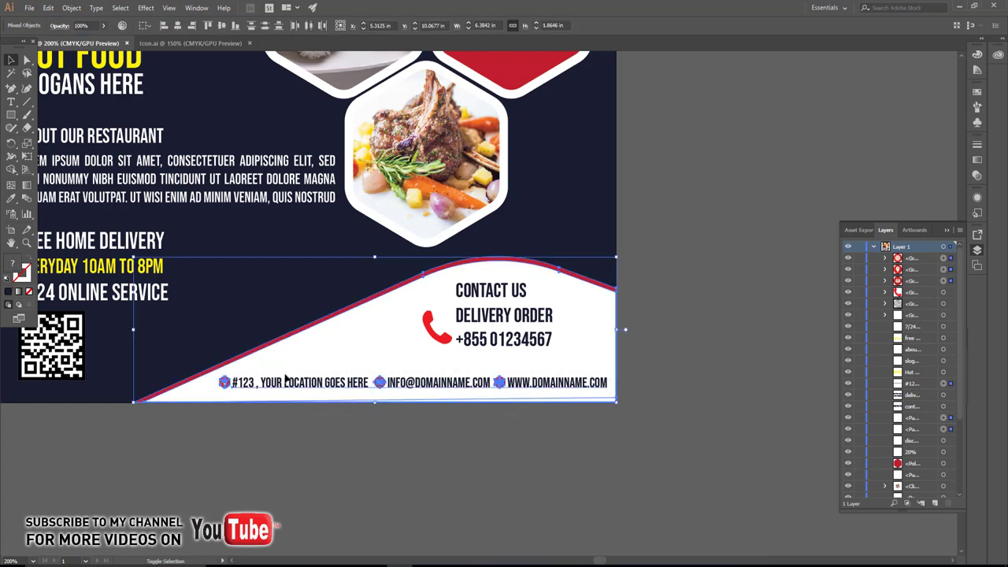
pyautogui.keyDown('shift'); pyautogui.click(203, 372); pyautogui.keyUp('shift')
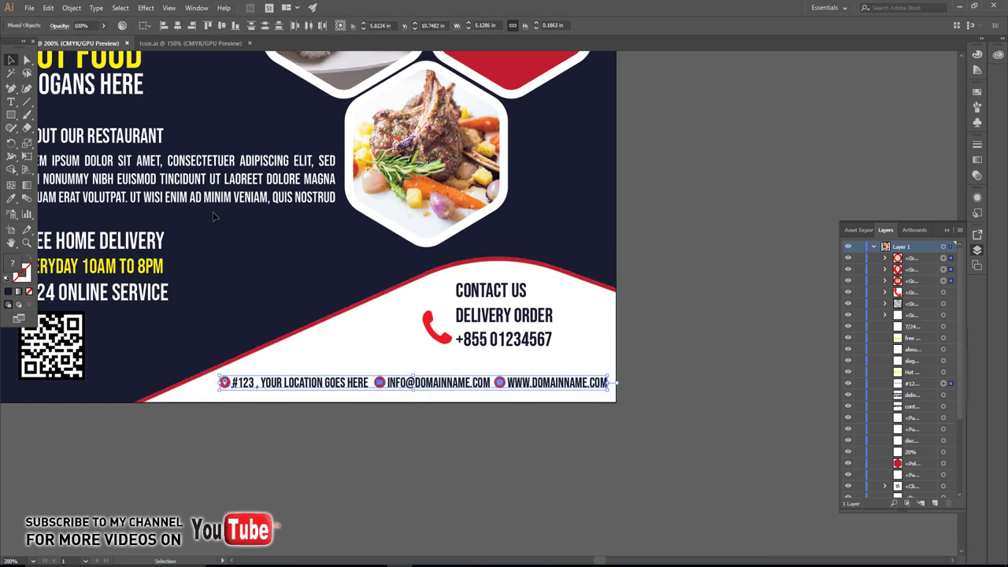
pyautogui.click(461, 429)
pyautogui.click(461, 386)
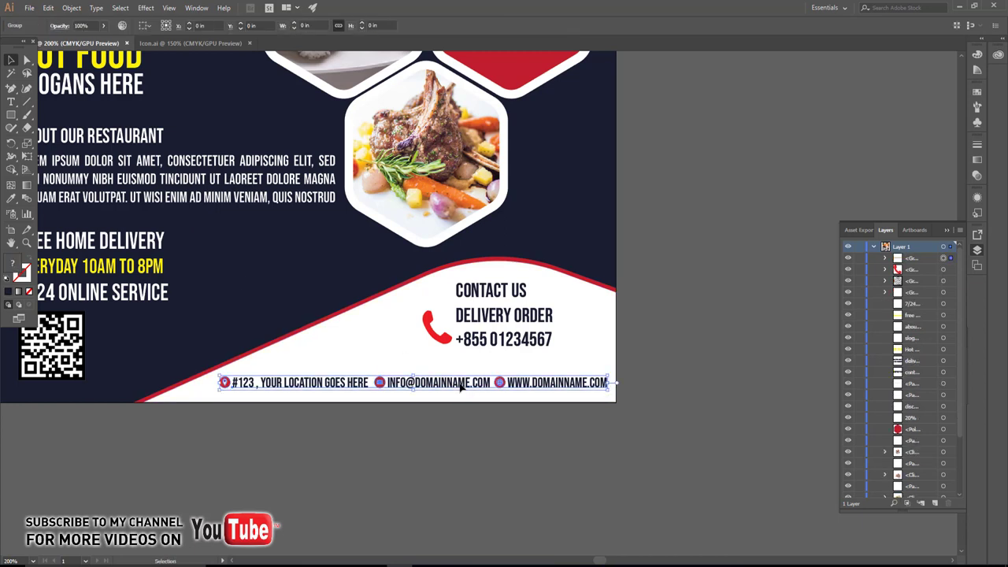
pyautogui.press('Up')
pyautogui.press('Up')
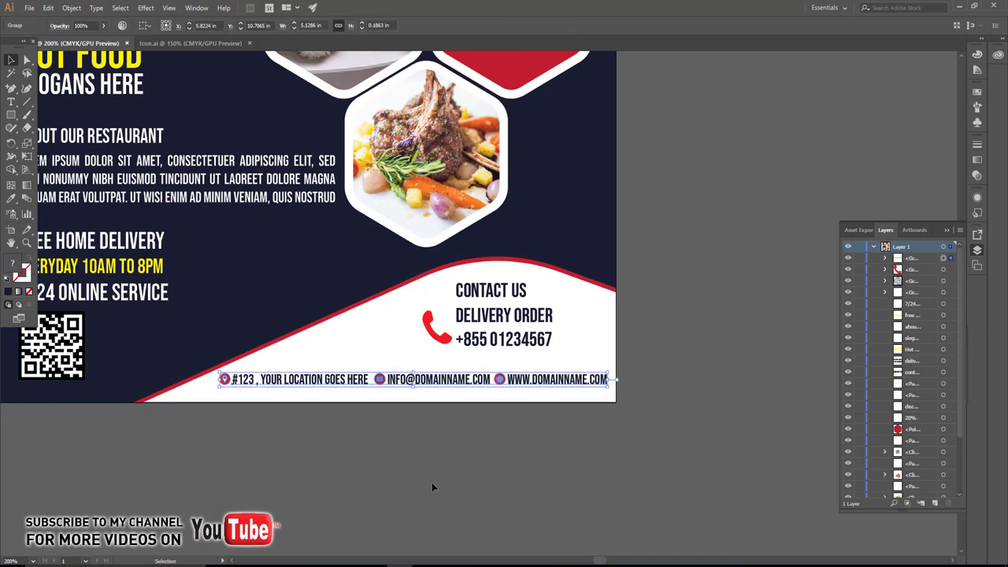
# Step: Enlarge the phone icon and delivery details and align CONTACT US with DELIVERY ORDER
pyautogui.moveTo(563, 304); pyautogui.dragTo(398, 357)
pyautogui.click(455, 414)
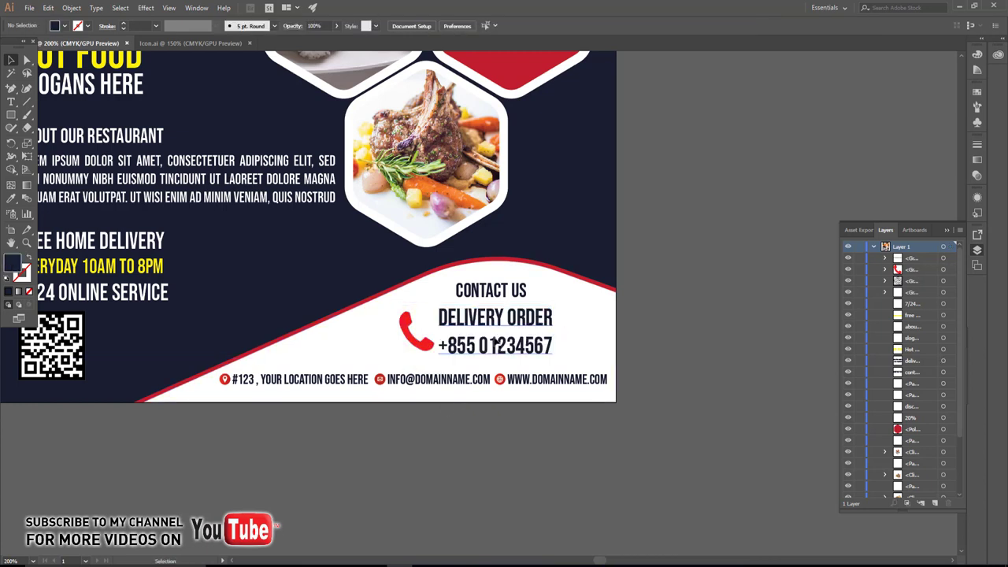
pyautogui.doubleClick(496, 293)
pyautogui.hotkey('ctrl', 'shift', 'l')
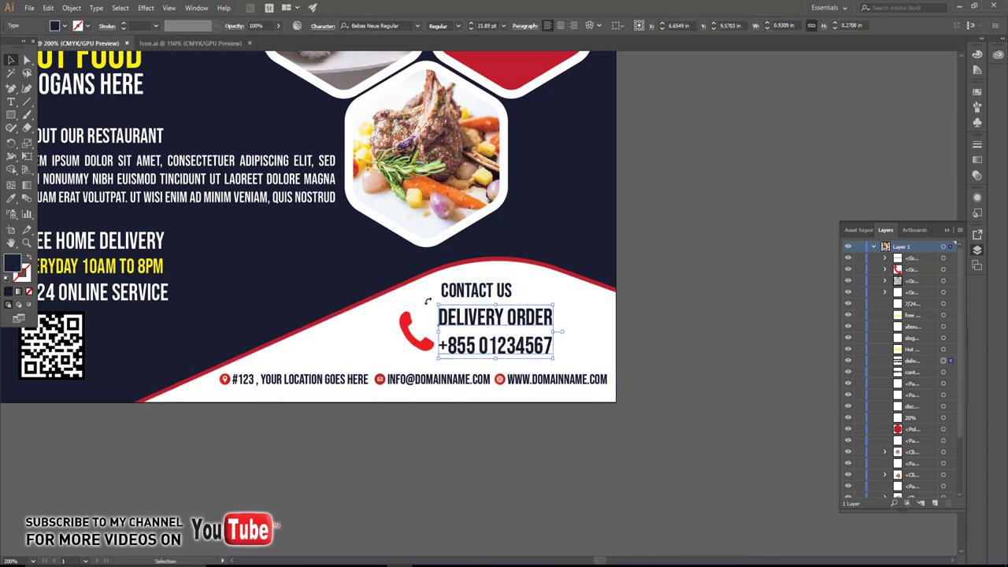
# Step: Color DELIVERY ORDER and the phone number red, then fit the whole flyer in view
pyautogui.click(64, 25)
pyautogui.click(80, 44)
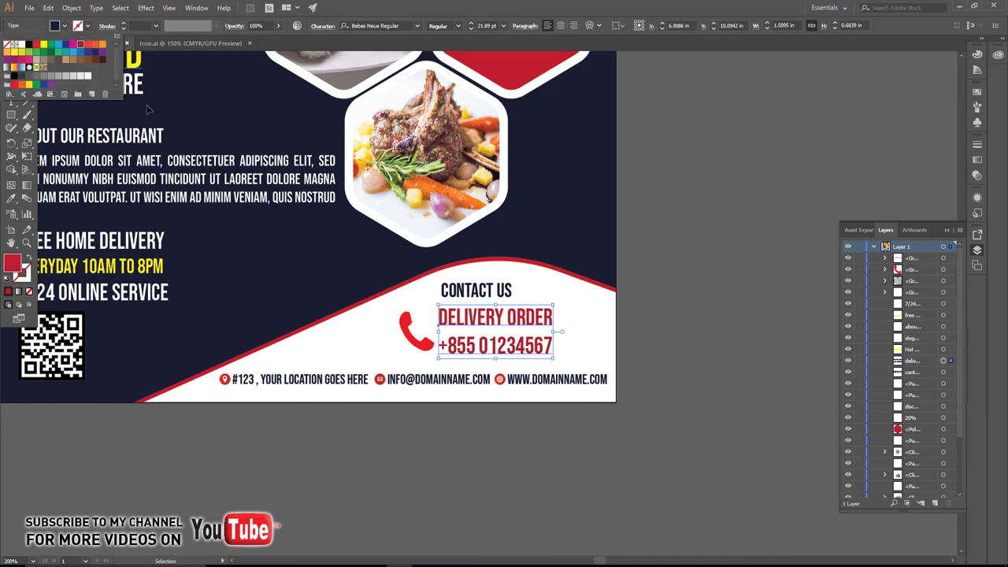
pyautogui.click(385, 415)
pyautogui.hotkey('ctrl', '0')
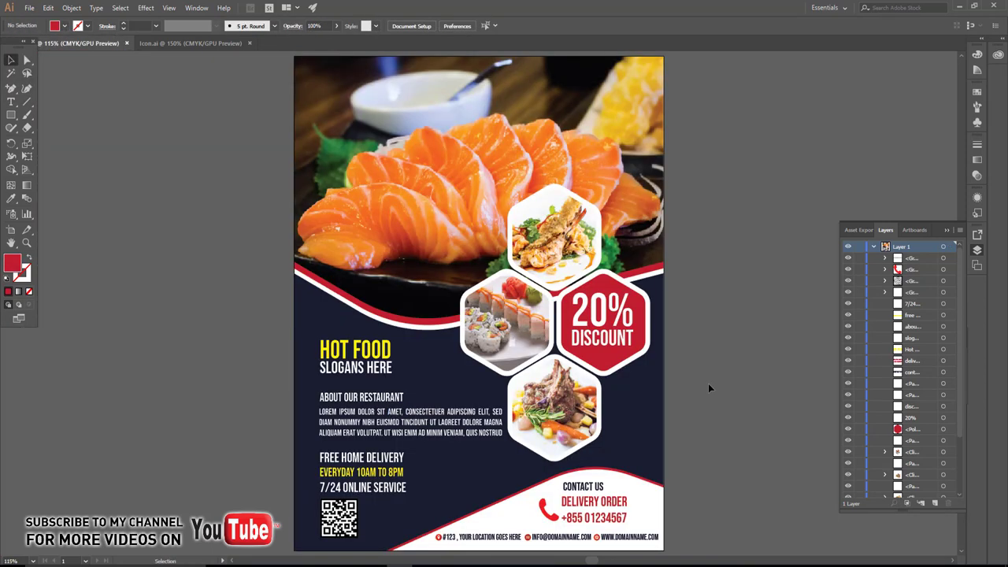